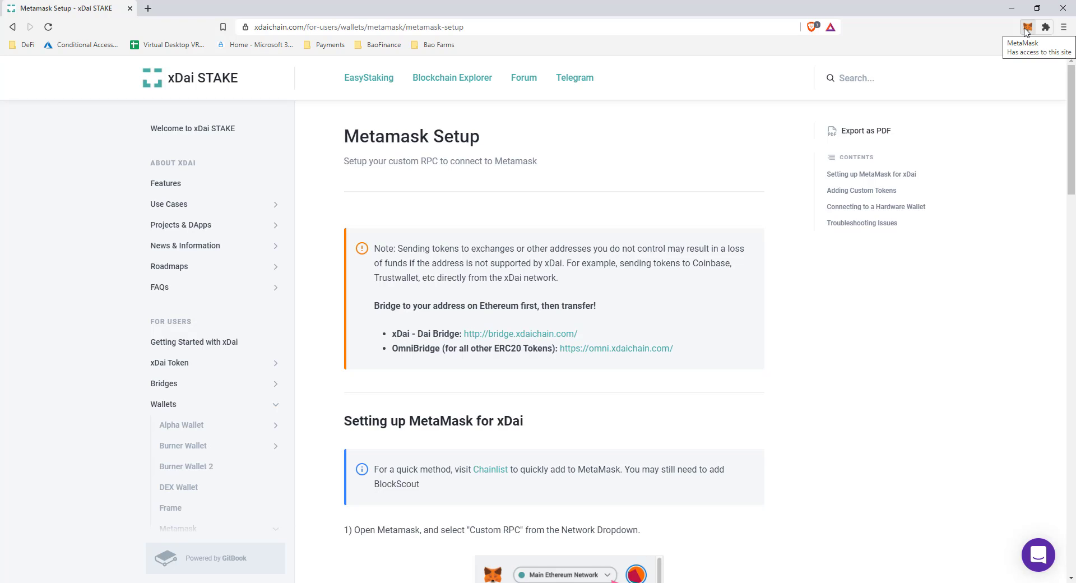
# - Open MetaMask's Custom RPC form from the Ethereum Mainnet network list
pyautogui.click(1027, 32)
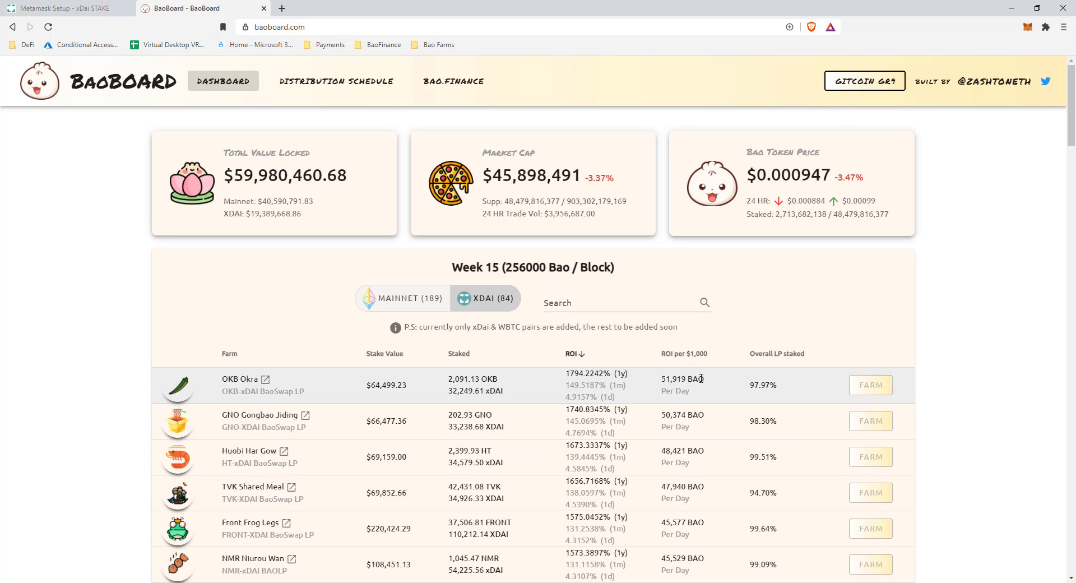
pyautogui.hotkey('ctrl', 'Tab')
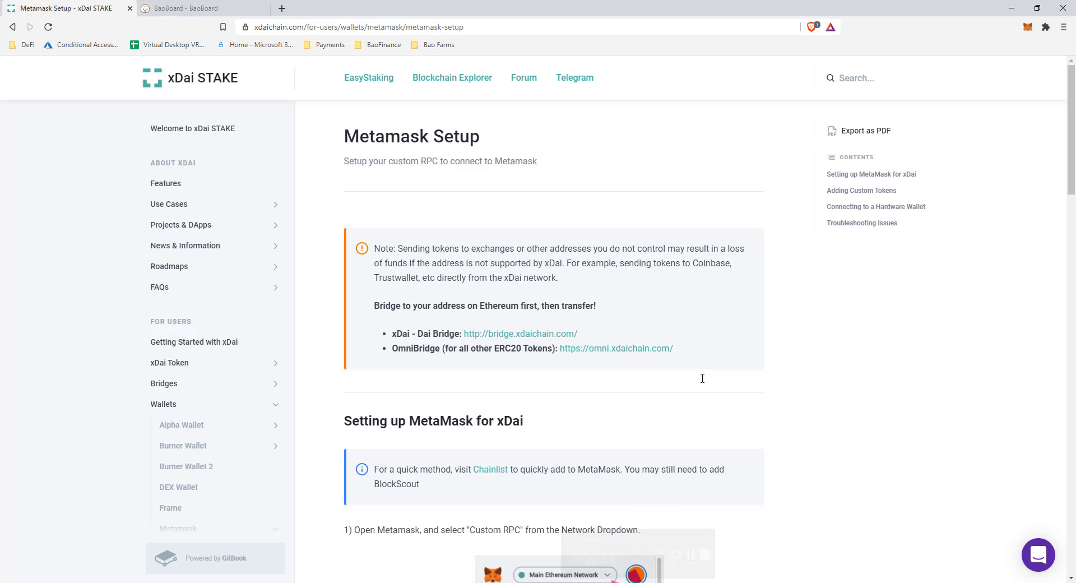
pyautogui.click(1027, 28)
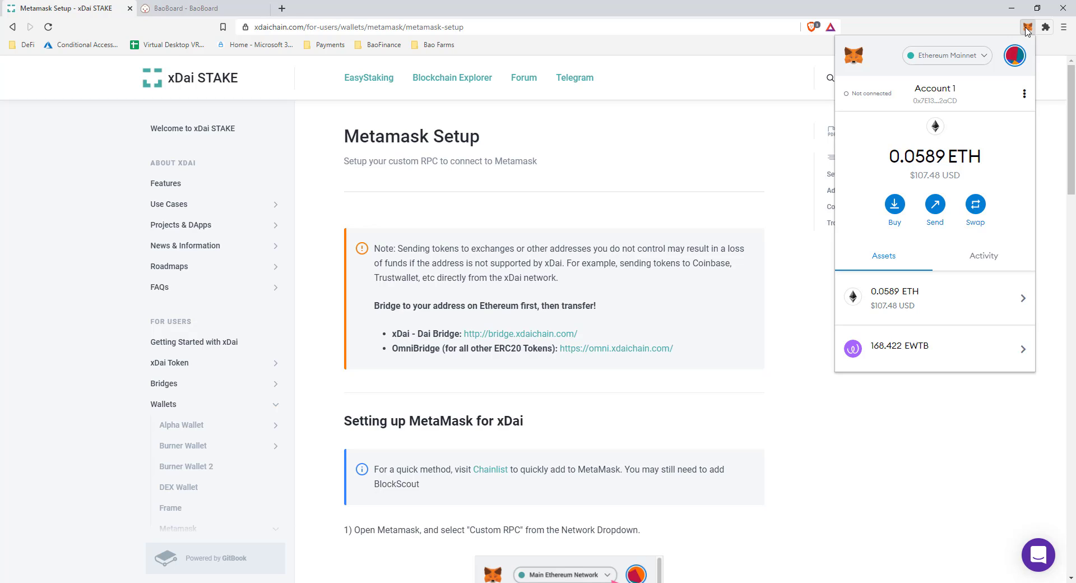
pyautogui.click(985, 56)
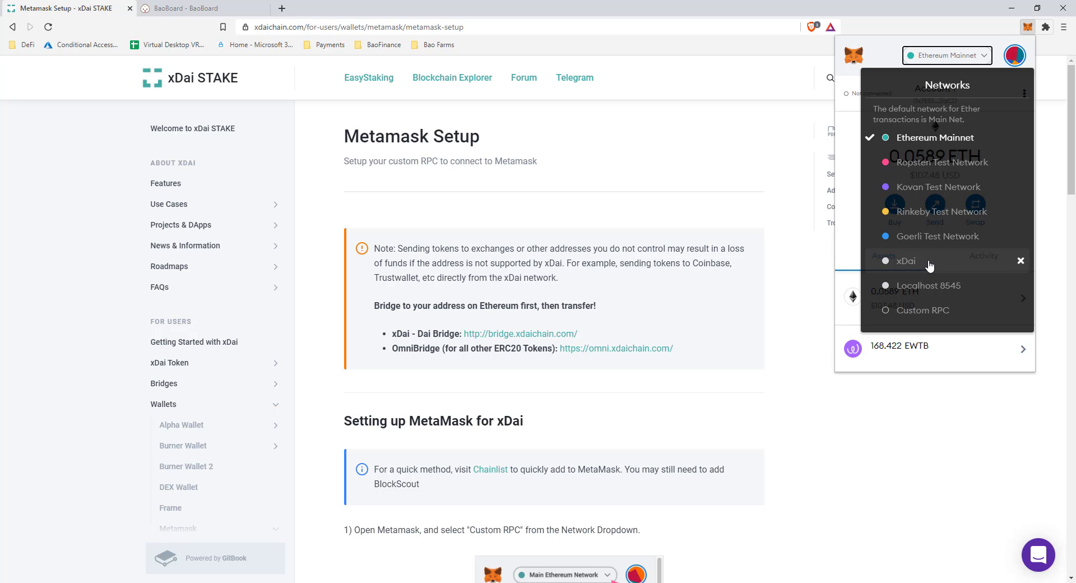
pyautogui.click(932, 311)
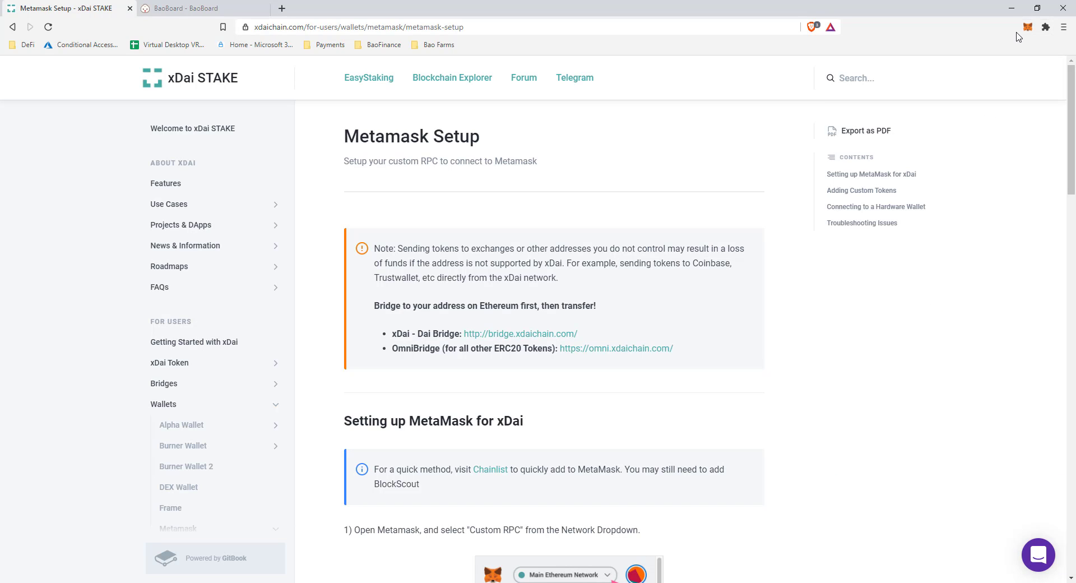
pyautogui.click(1027, 28)
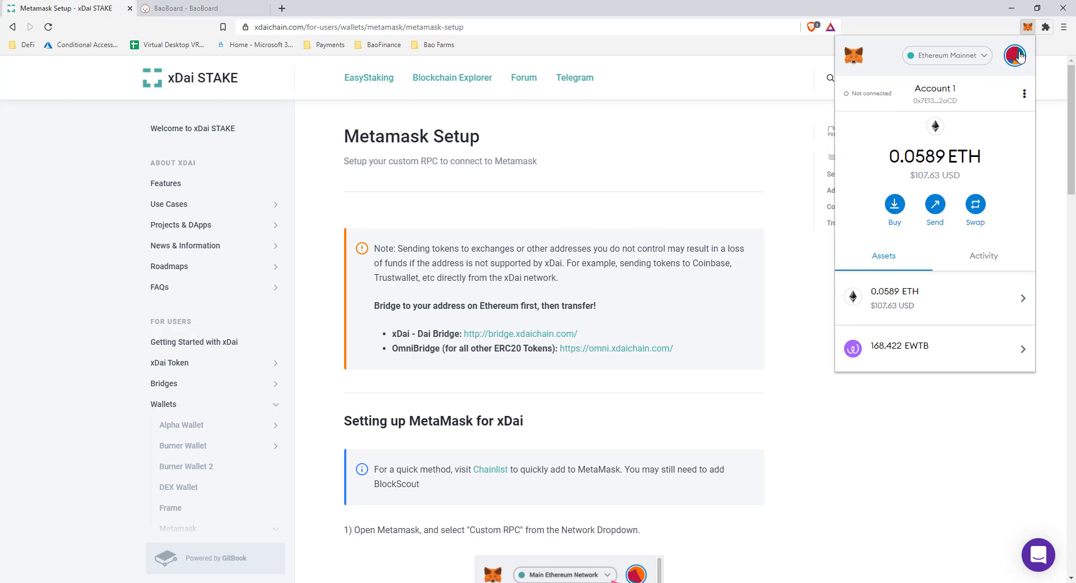
pyautogui.click(982, 57)
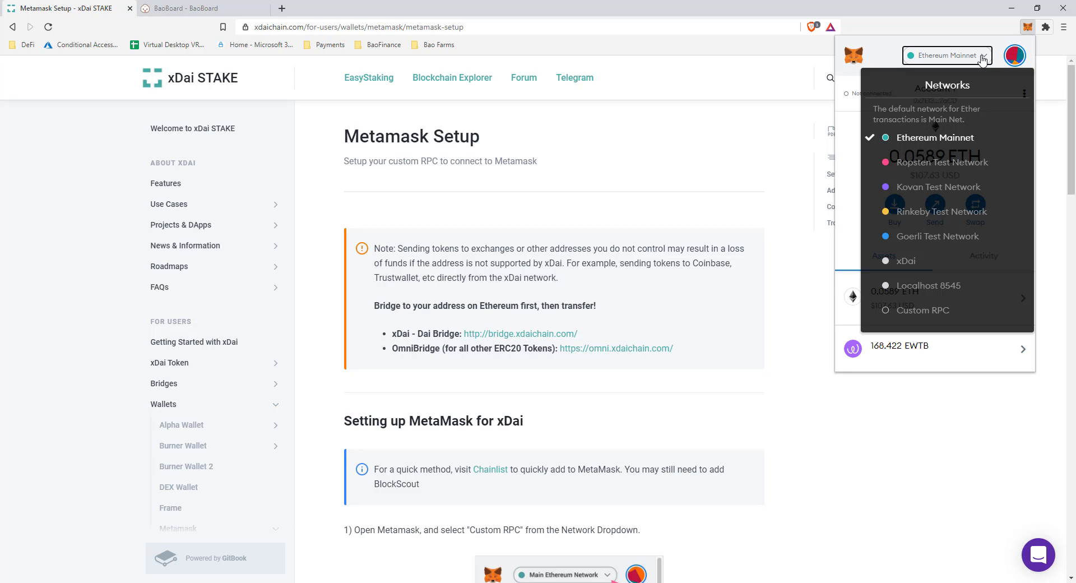
pyautogui.click(945, 309)
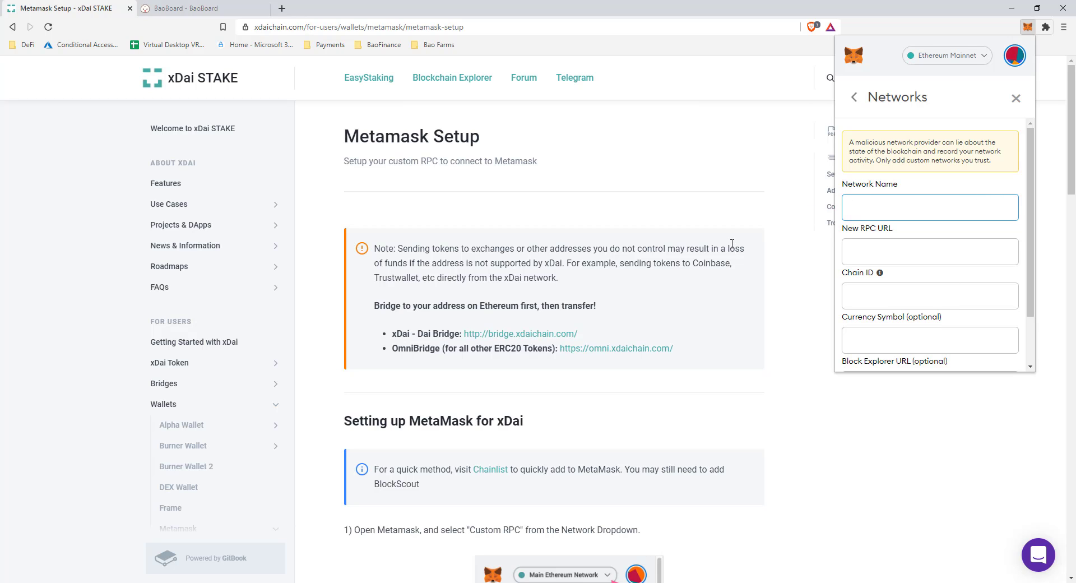
# - Scroll the xDai Metamask Setup guide and select the network name xDai
pyautogui.scroll(-7, 731, 244)
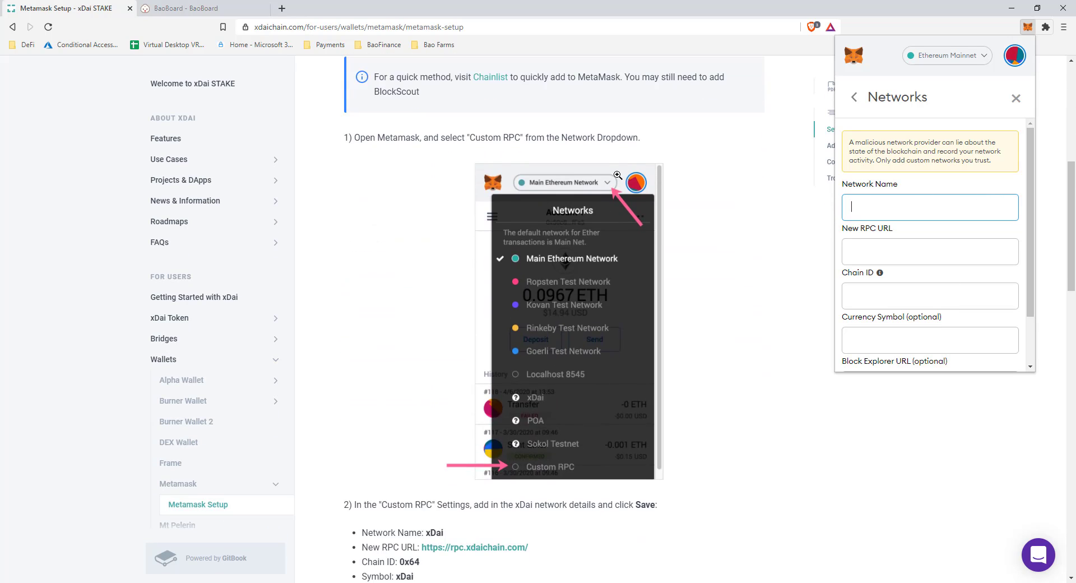
pyautogui.scroll(-2, 707, 261)
pyautogui.scroll(-3, 711, 260)
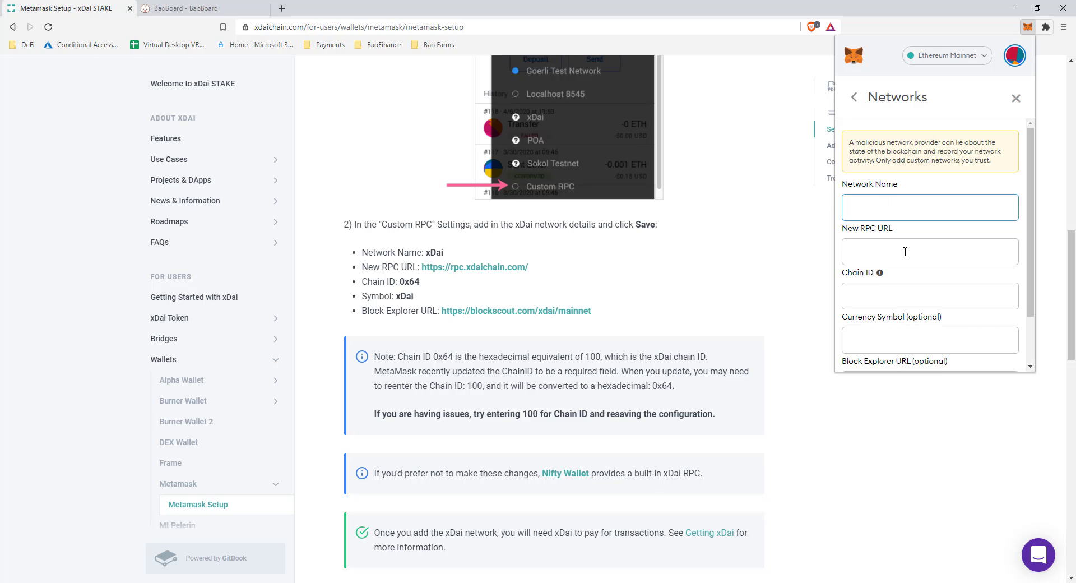
pyautogui.scroll(-2, 905, 251)
pyautogui.scroll(2, 908, 240)
pyautogui.click(443, 253)
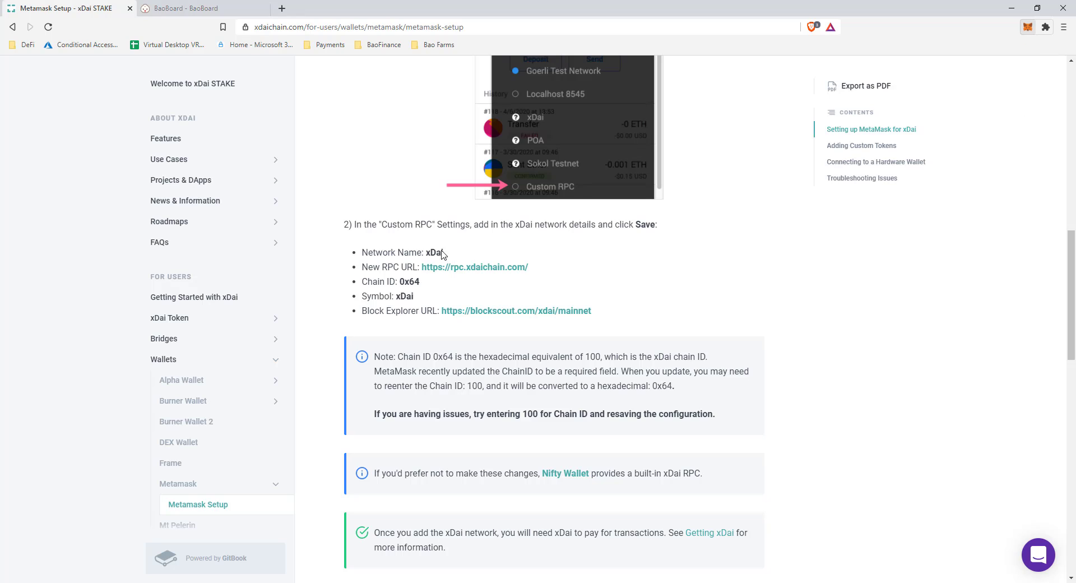
pyautogui.doubleClick(435, 253)
# - Enter network name xDai, the xDai RPC URL and chain ID 0x64 in Custom RPC
pyautogui.click(1027, 27)
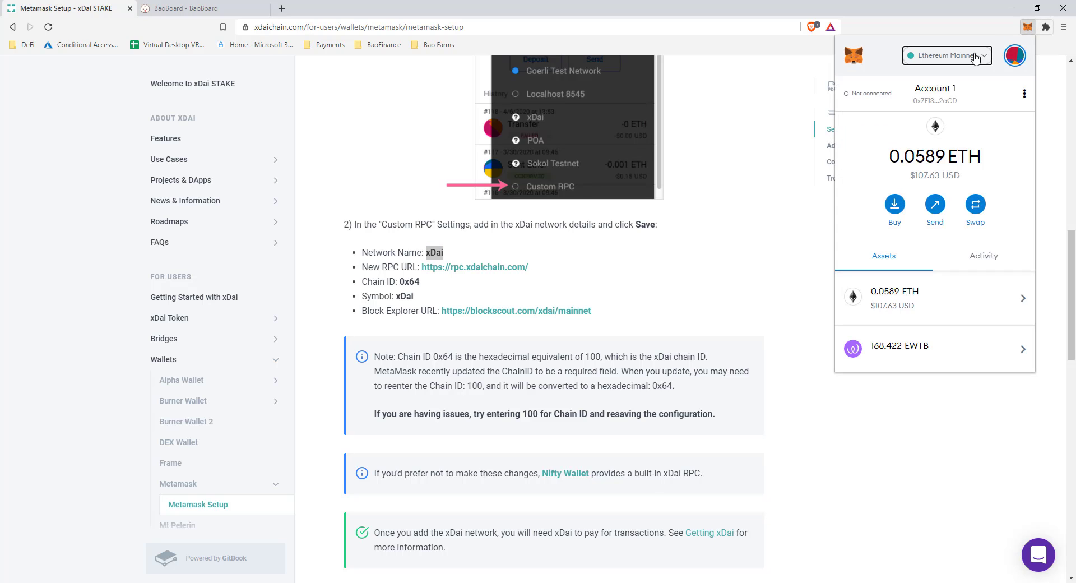
pyautogui.click(975, 57)
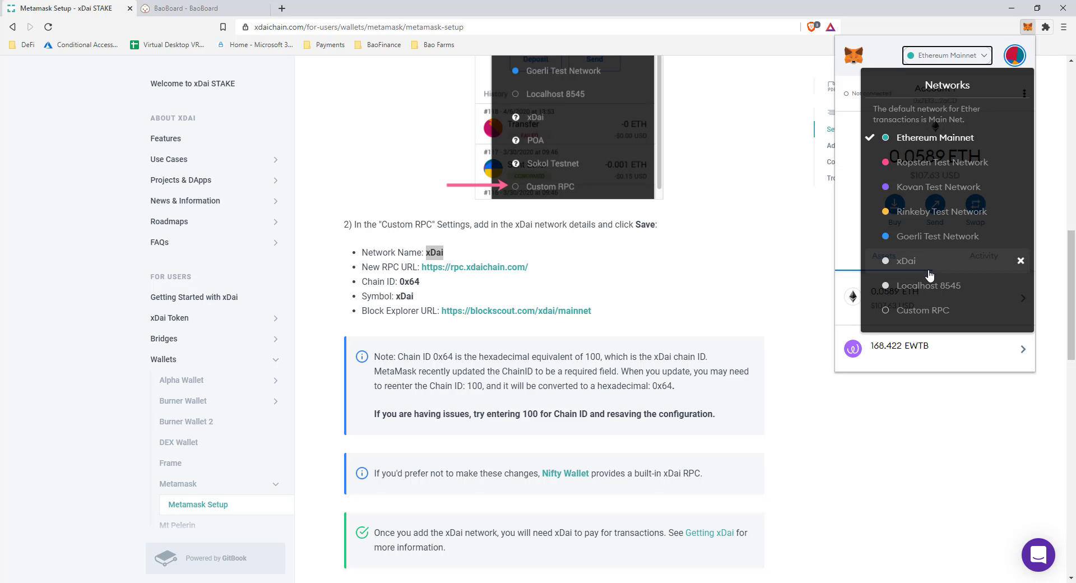
pyautogui.click(923, 310)
pyautogui.click(889, 207)
pyautogui.click(880, 230)
pyautogui.click(919, 250)
pyautogui.click(934, 277)
pyautogui.click(930, 309)
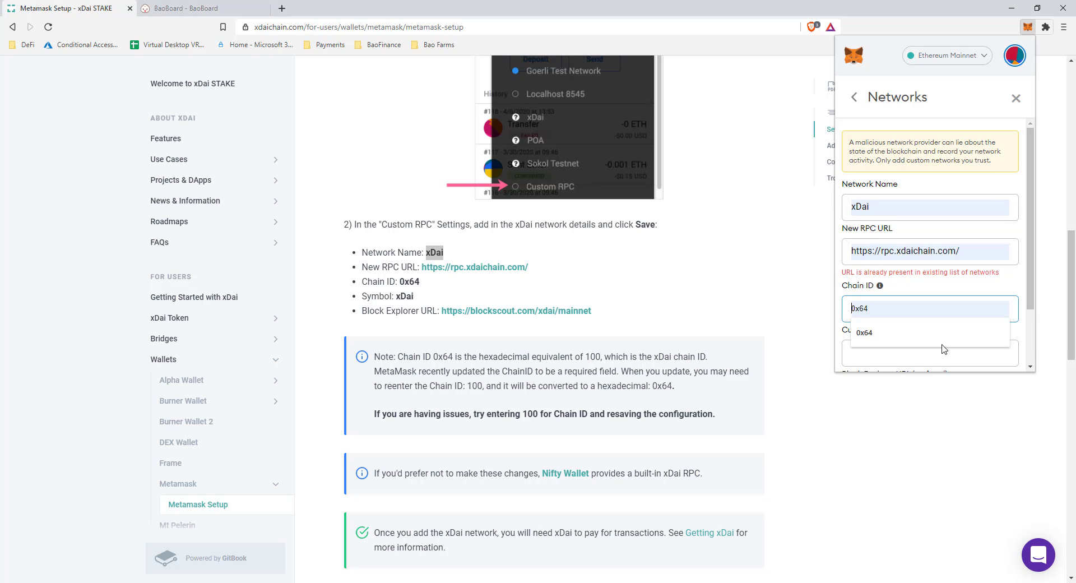
# - Add currency symbol xDai and the blockscout block explorer URL
pyautogui.click(942, 346)
pyautogui.scroll(-1, 919, 313)
pyautogui.click(913, 322)
pyautogui.click(919, 342)
pyautogui.click(930, 313)
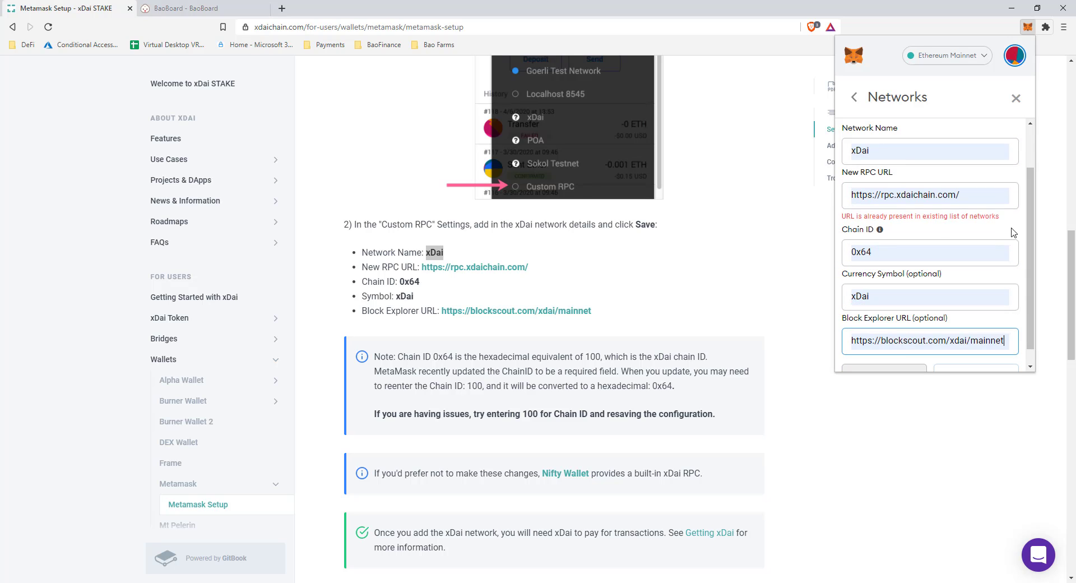
pyautogui.scroll(-1, 951, 365)
pyautogui.scroll(2, 976, 213)
pyautogui.scroll(-2, 952, 280)
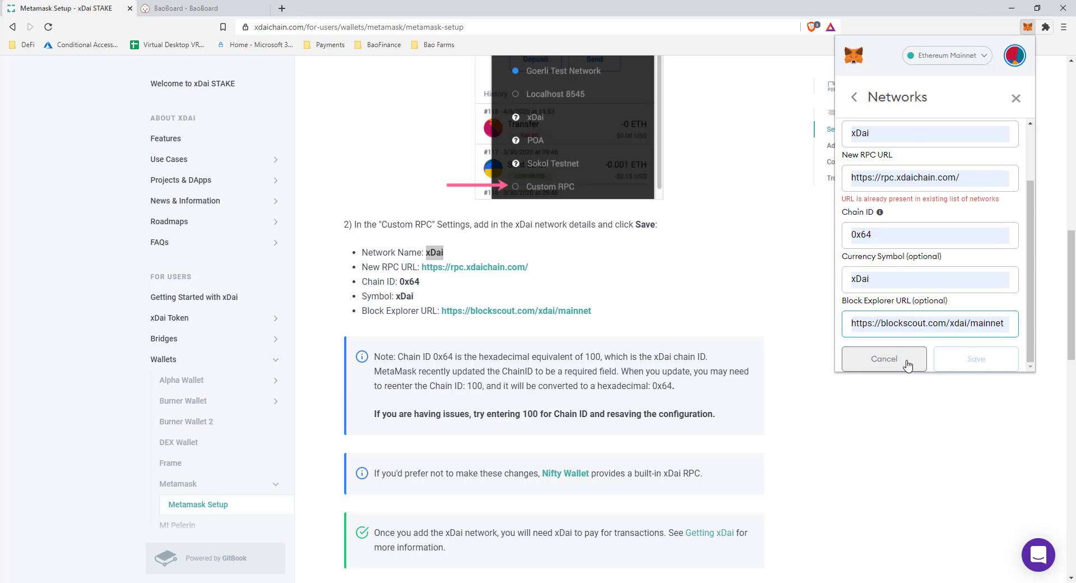
# - Cancel the custom network, leave the network list and close the wallet
pyautogui.click(907, 361)
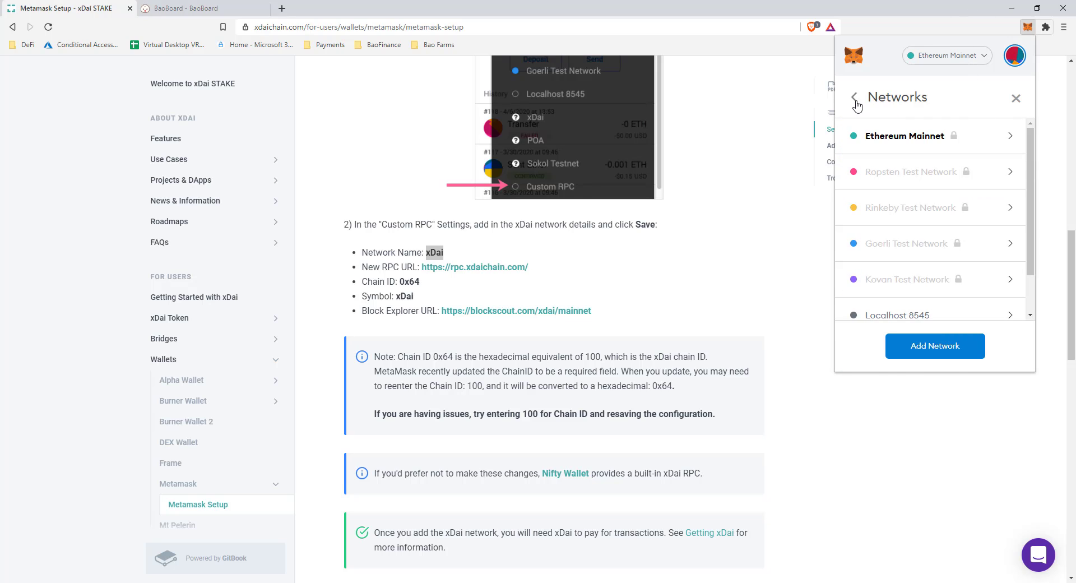
pyautogui.click(854, 97)
pyautogui.click(953, 54)
pyautogui.click(947, 55)
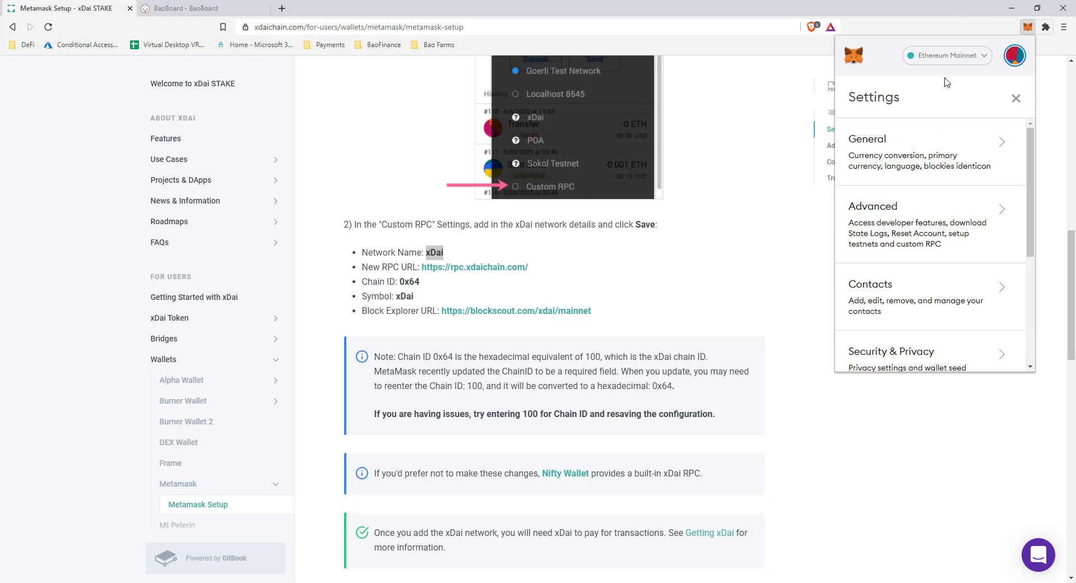
pyautogui.click(947, 55)
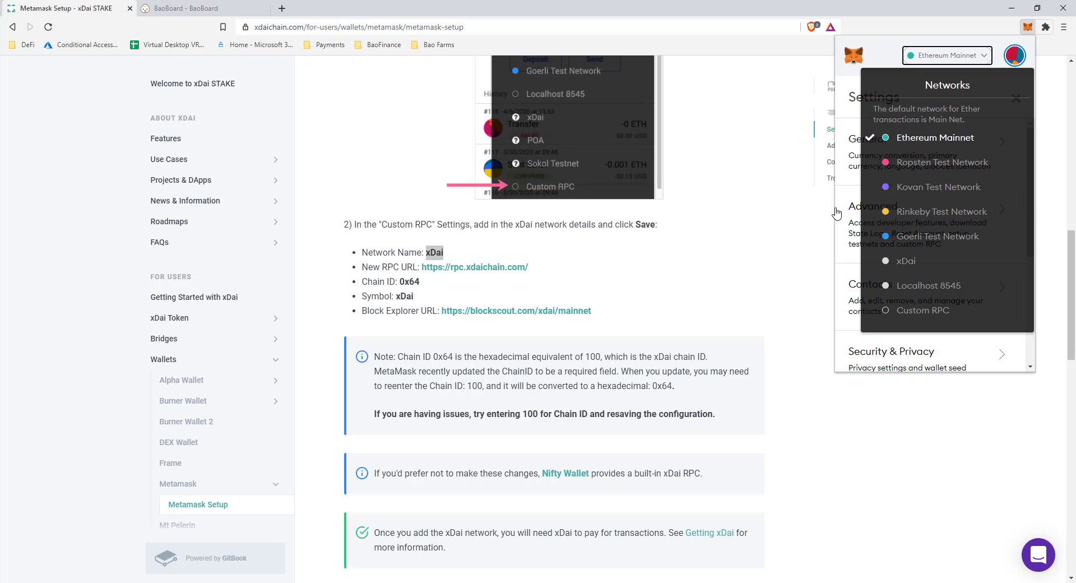
pyautogui.click(759, 234)
pyautogui.scroll(10, 759, 234)
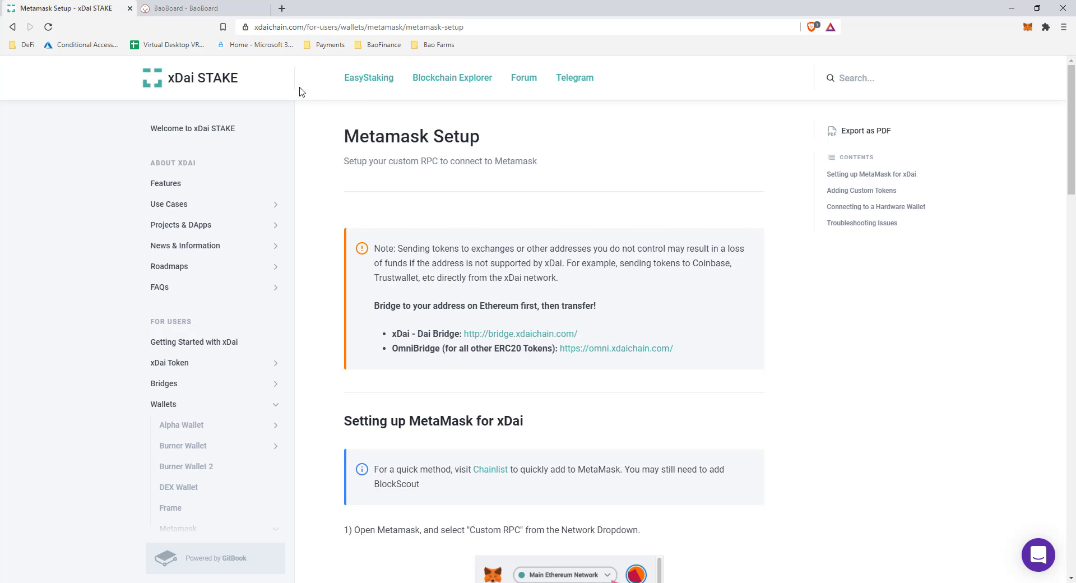
# - Open OmniBridge from the DeFi bookmarks and choose LINK as the token to bridge
pyautogui.click(16, 46)
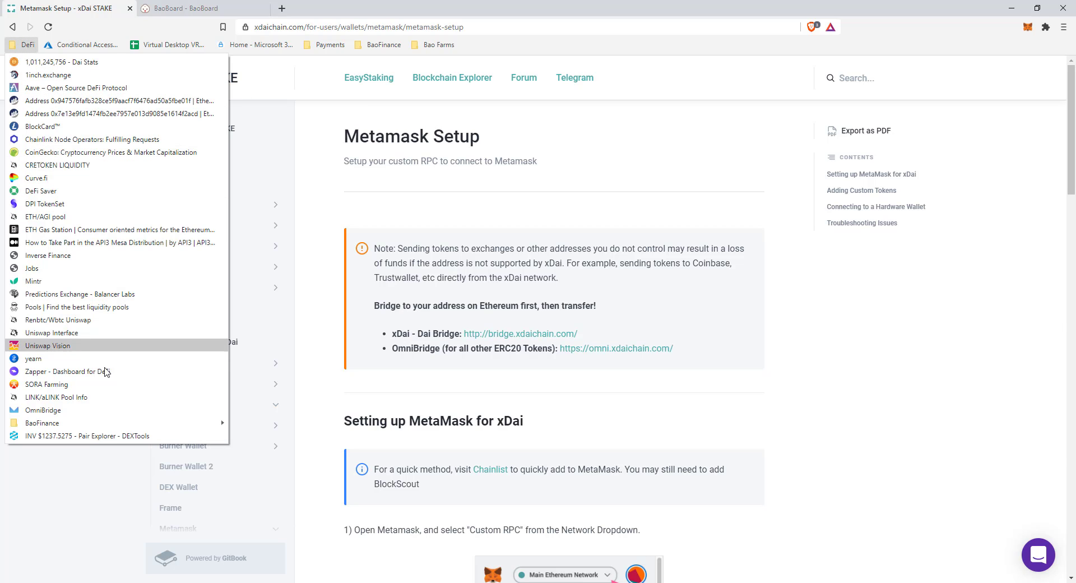
pyautogui.click(43, 411)
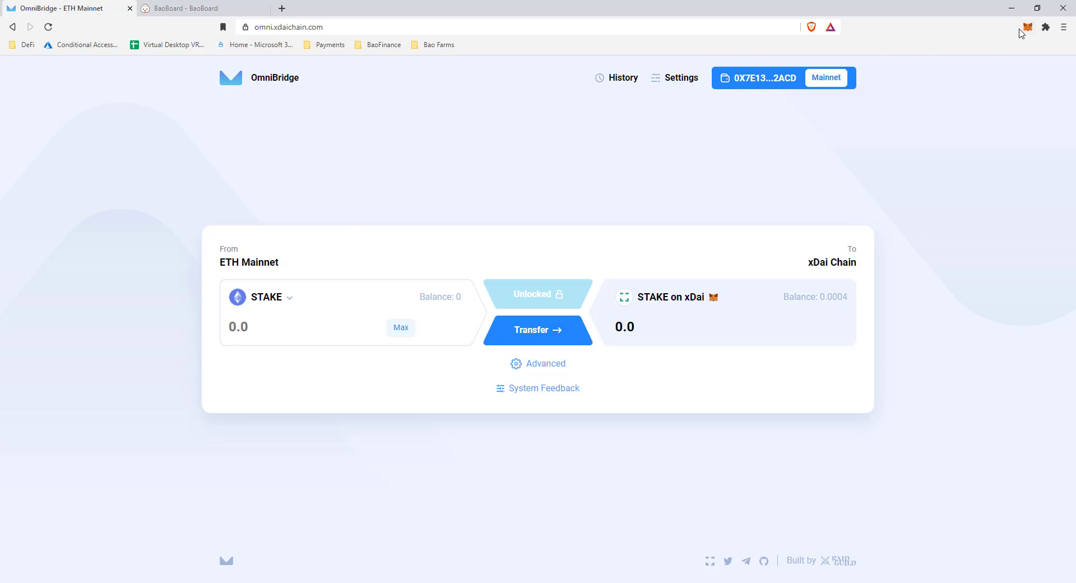
pyautogui.click(1028, 27)
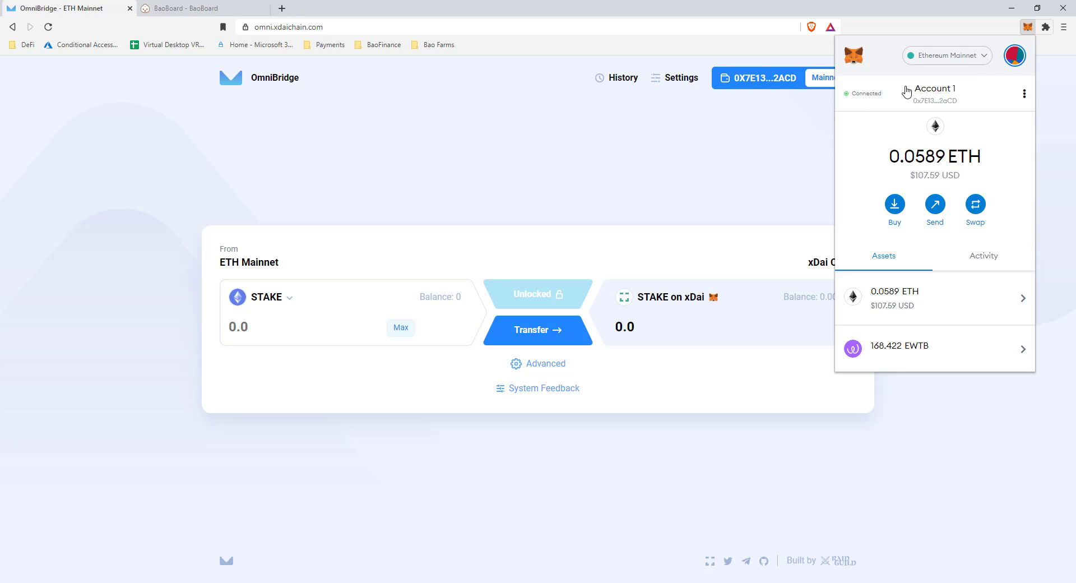
pyautogui.click(809, 230)
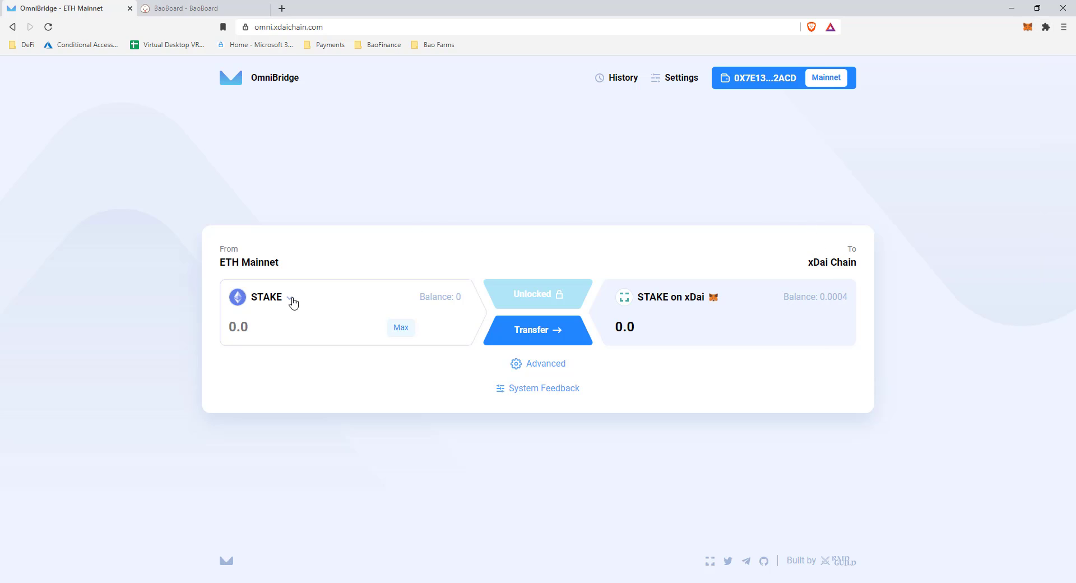
pyautogui.click(291, 302)
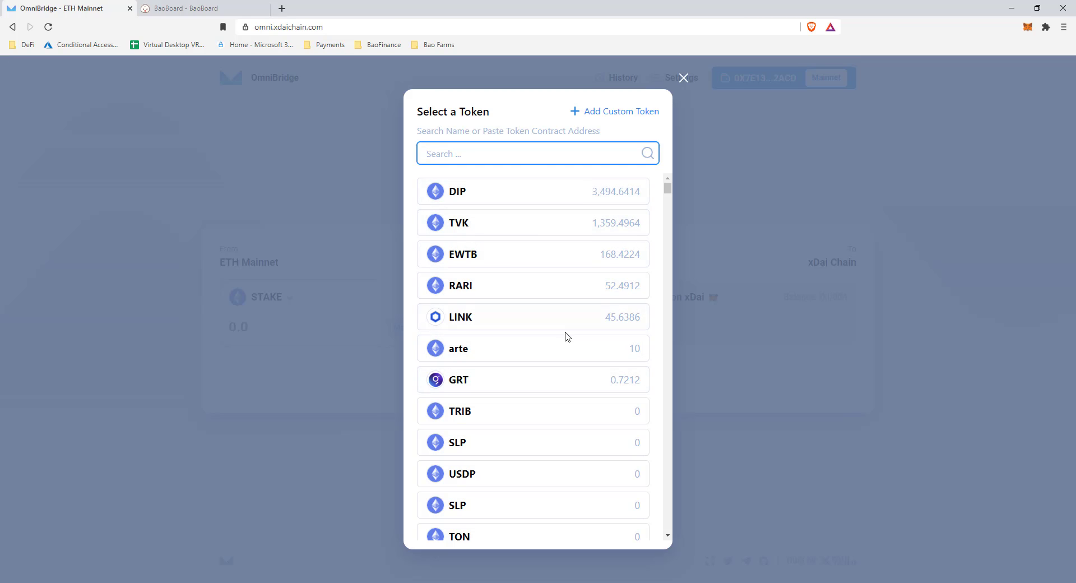
pyautogui.click(516, 320)
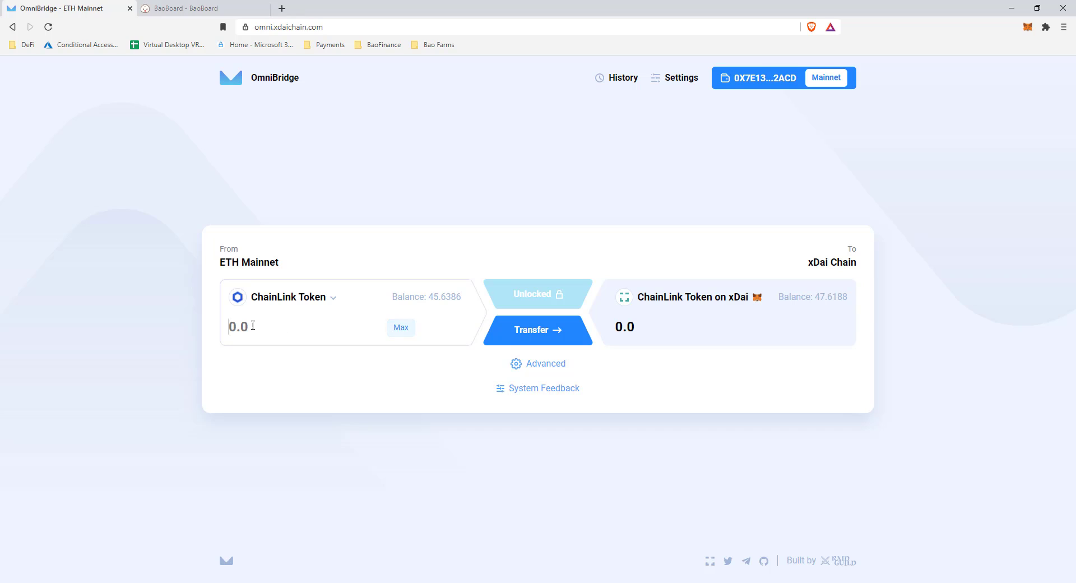
# - Enter 10 as the LINK amount on the ETH Mainnet side
pyautogui.click(253, 325)
pyautogui.write('10')
# - Confirm the 10 LINK transfer, then reject the $59.22-fee signature in MetaMask
pyautogui.click(562, 327)
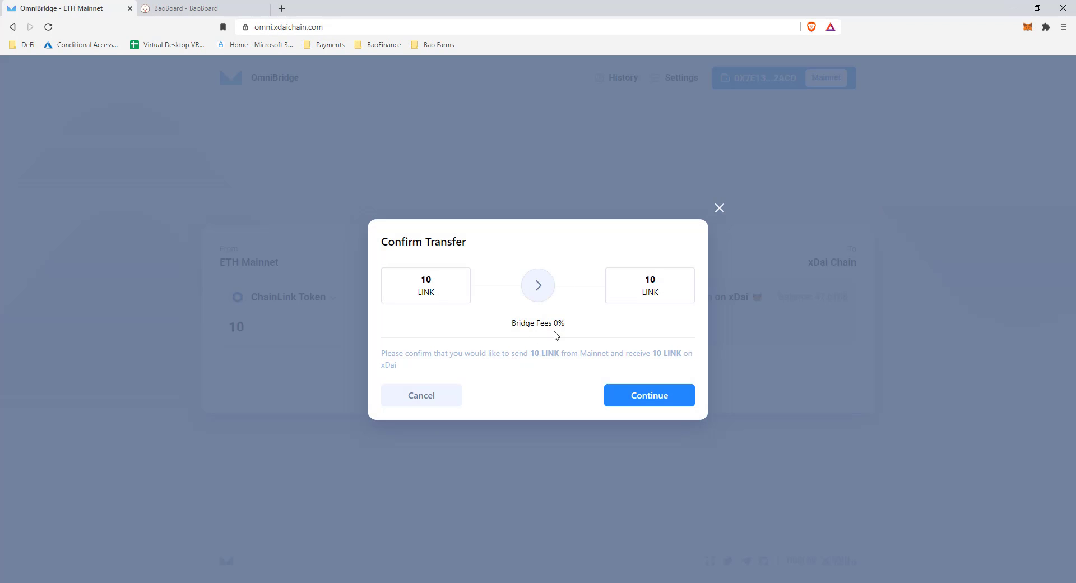
pyautogui.click(644, 406)
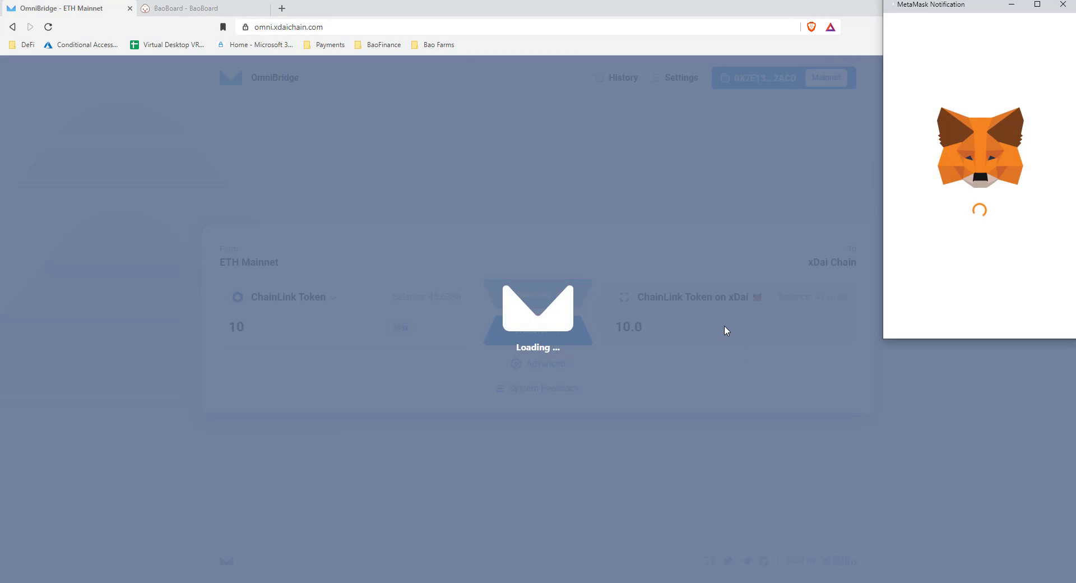
pyautogui.moveTo(1041, 198); pyautogui.dragTo(1063, 203)
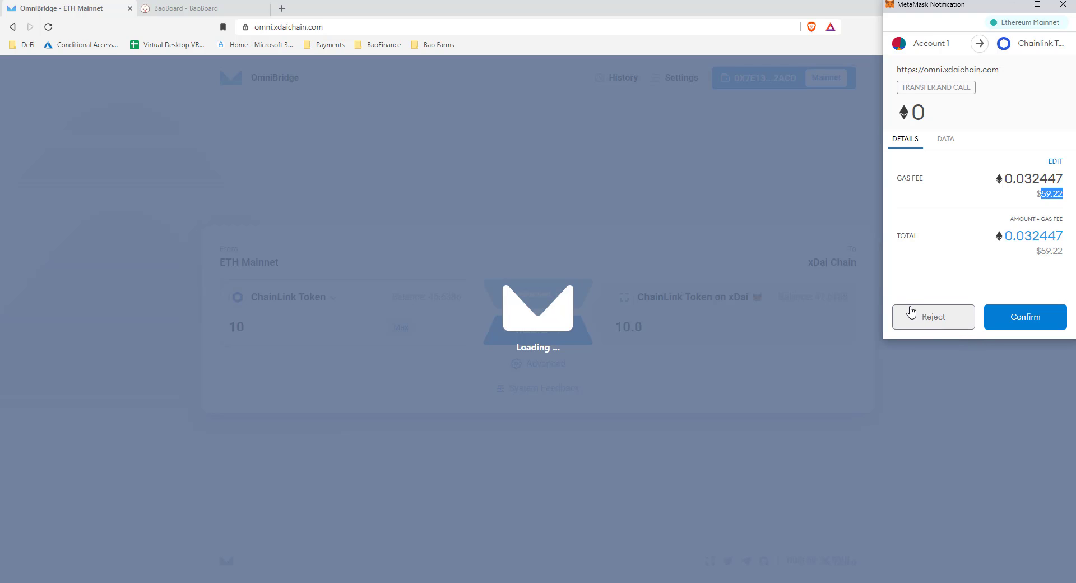
pyautogui.click(943, 321)
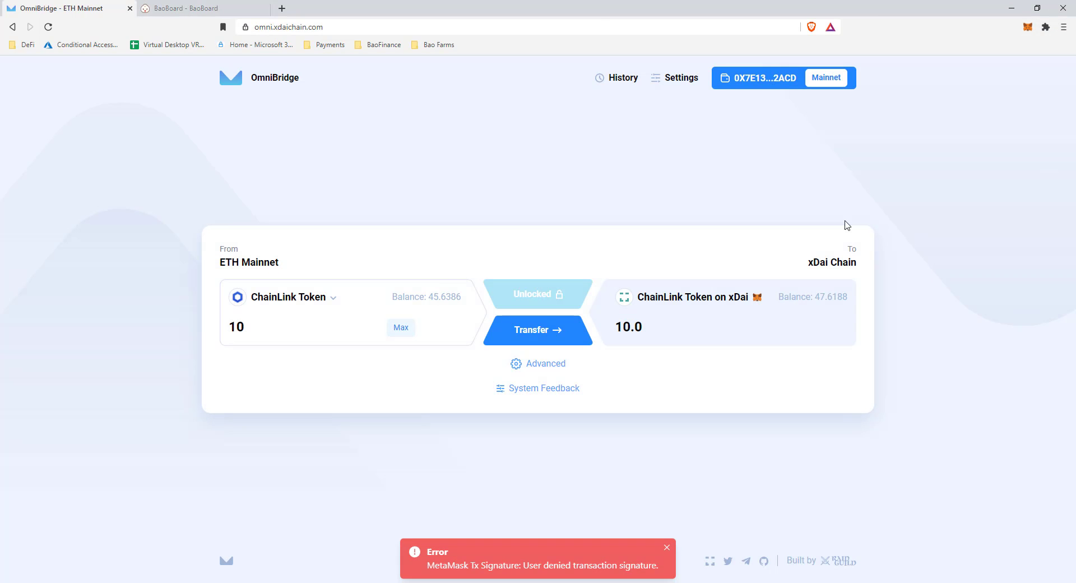
pyautogui.click(331, 306)
# - Search 'dai' and select Dai Stablecoin as the token to bridge
pyautogui.write('d')
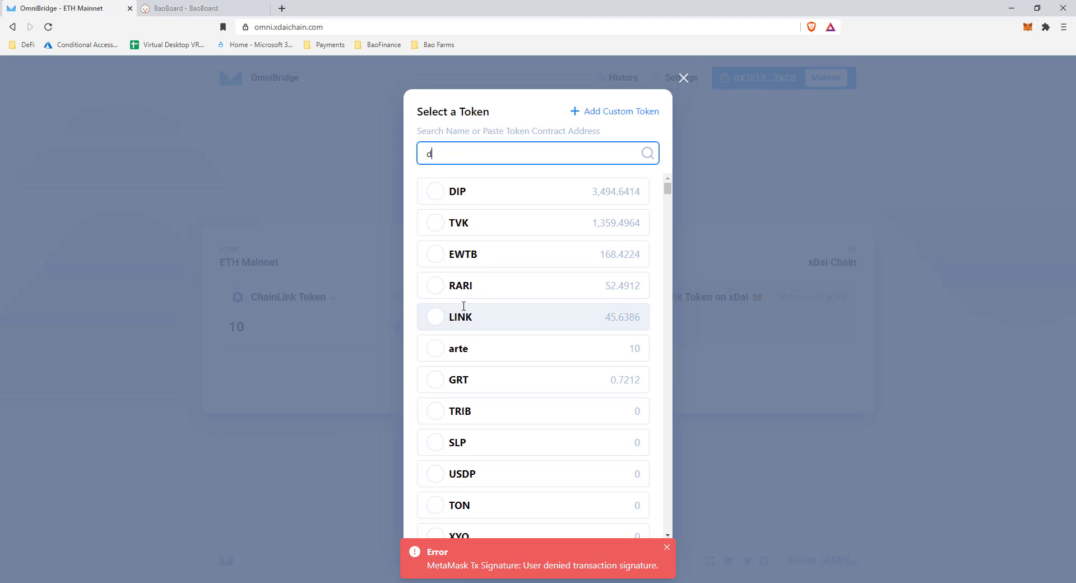
pyautogui.write('ai')
pyautogui.click(482, 469)
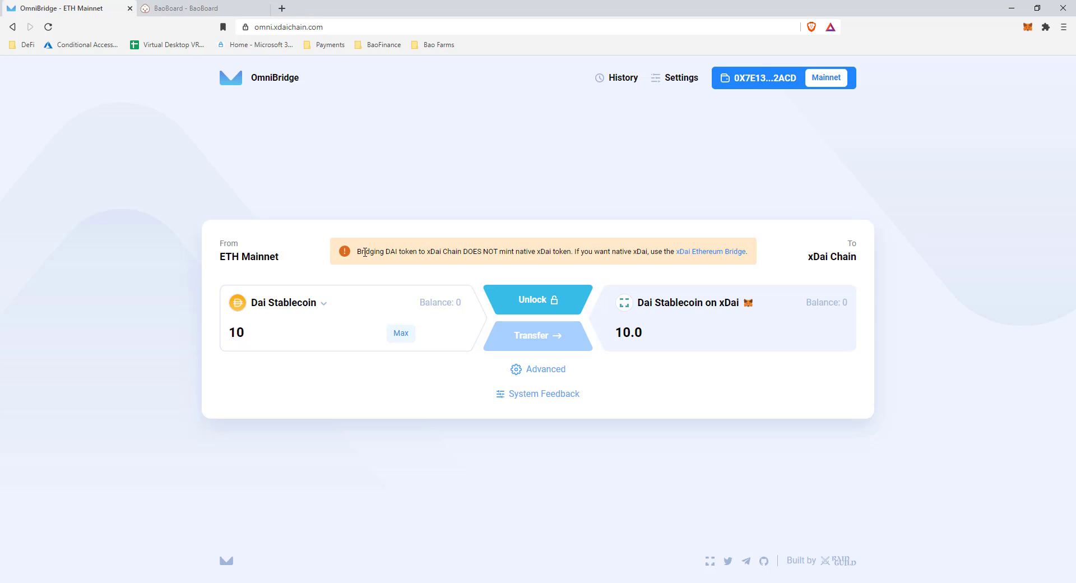
pyautogui.moveTo(358, 252); pyautogui.dragTo(605, 251)
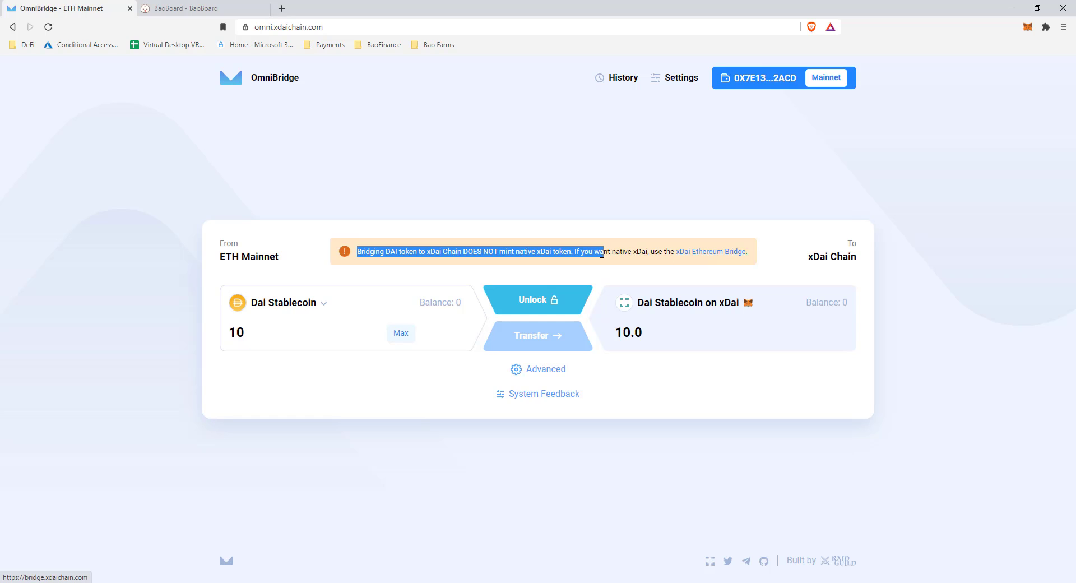
pyautogui.click(636, 250)
# - Open the xDai Ethereum Bridge from the warning banner in a new tab, then return to OmniBridge
pyautogui.click(706, 252)
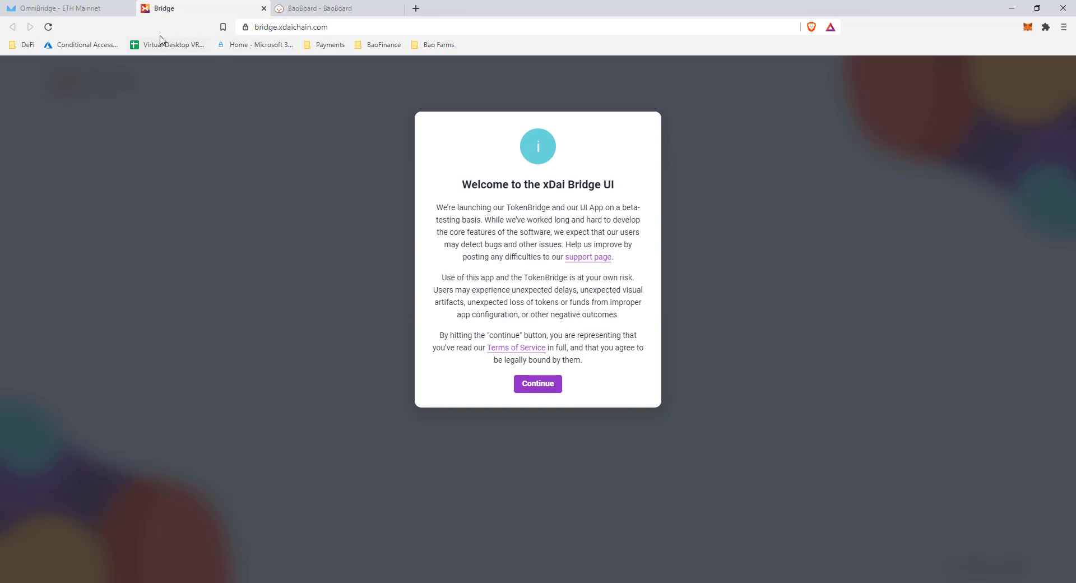
pyautogui.click(69, 7)
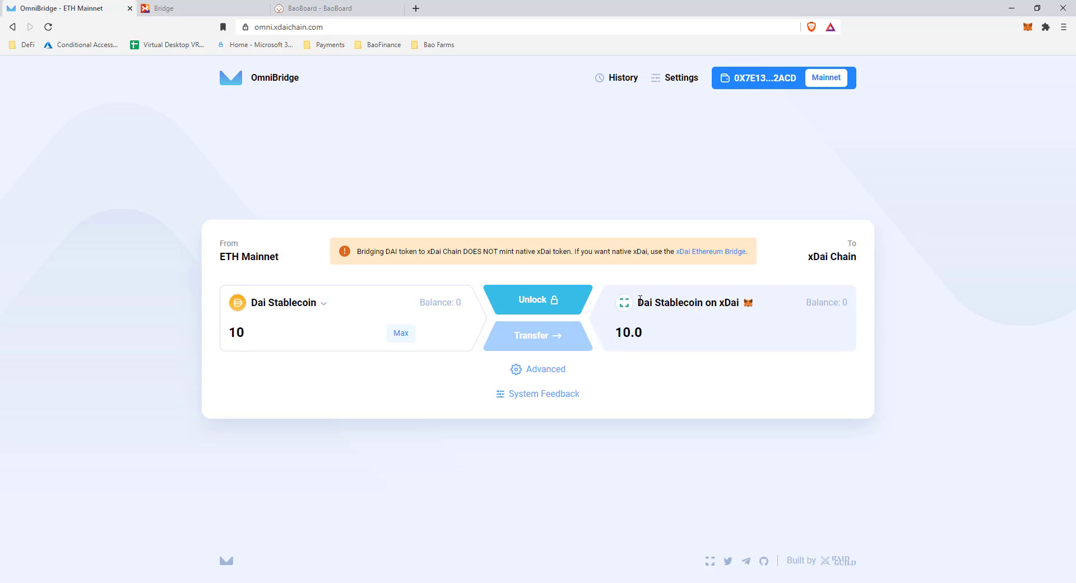
pyautogui.moveTo(741, 303); pyautogui.dragTo(646, 302)
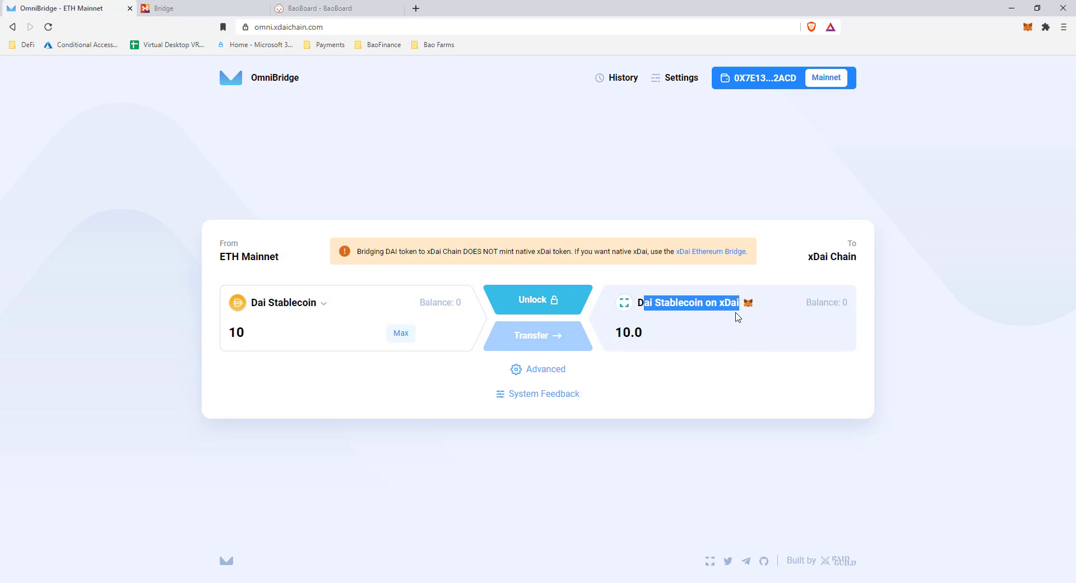
# - Switch from OmniBridge to the xDai Bridge tab
pyautogui.click(719, 305)
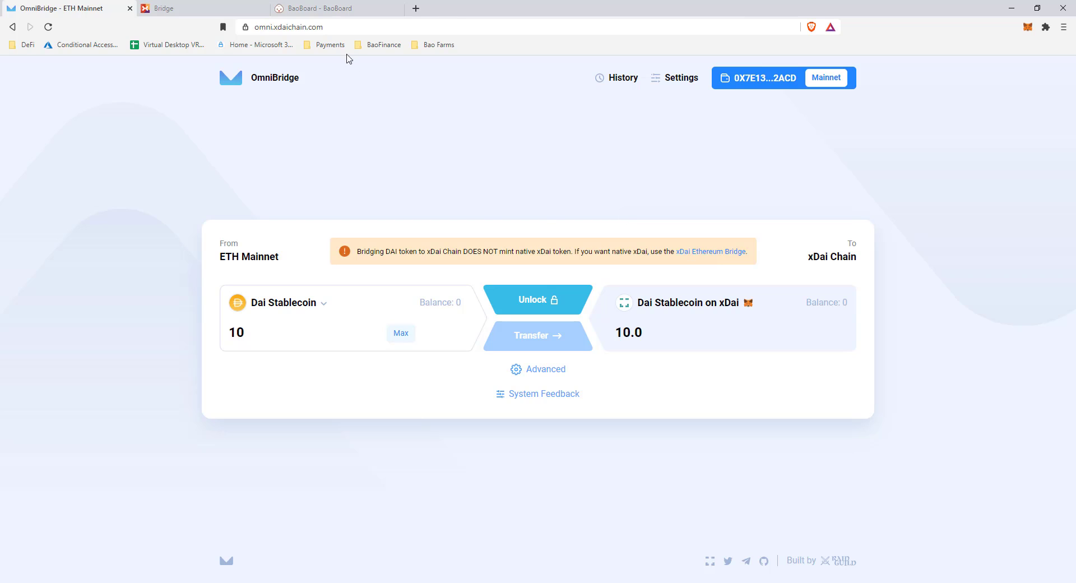
pyautogui.click(203, 5)
# - Dismiss the xDai Bridge welcome notice and connect the MetaMask account
pyautogui.click(552, 388)
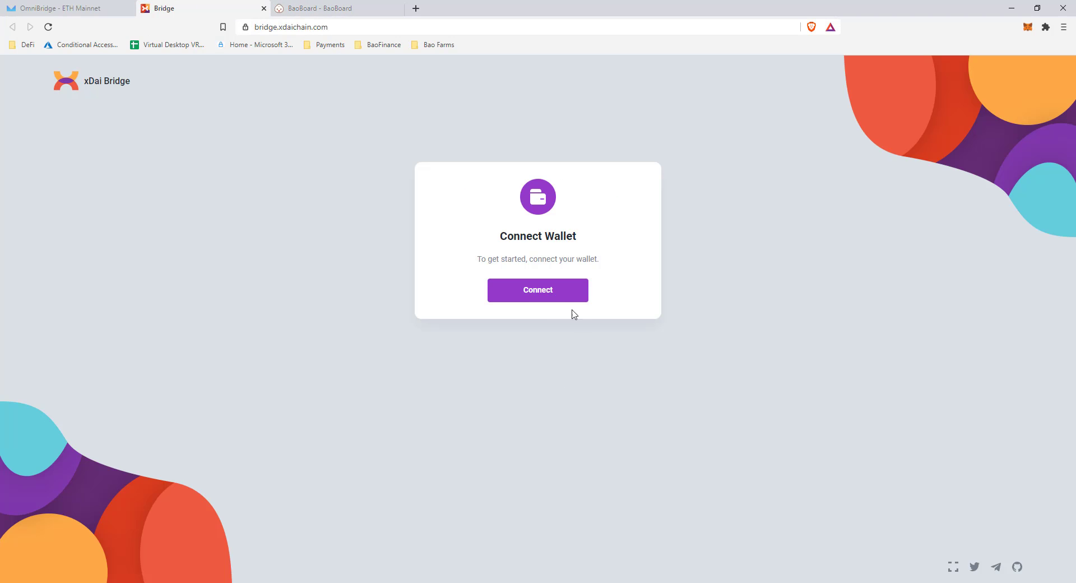
pyautogui.click(551, 298)
pyautogui.click(549, 275)
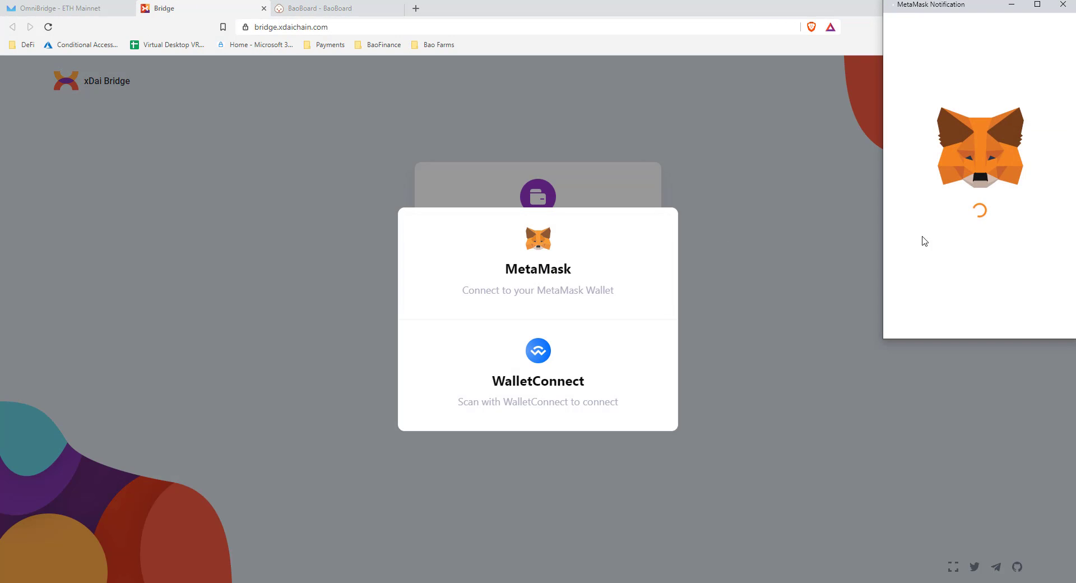
pyautogui.click(1034, 318)
pyautogui.click(1019, 317)
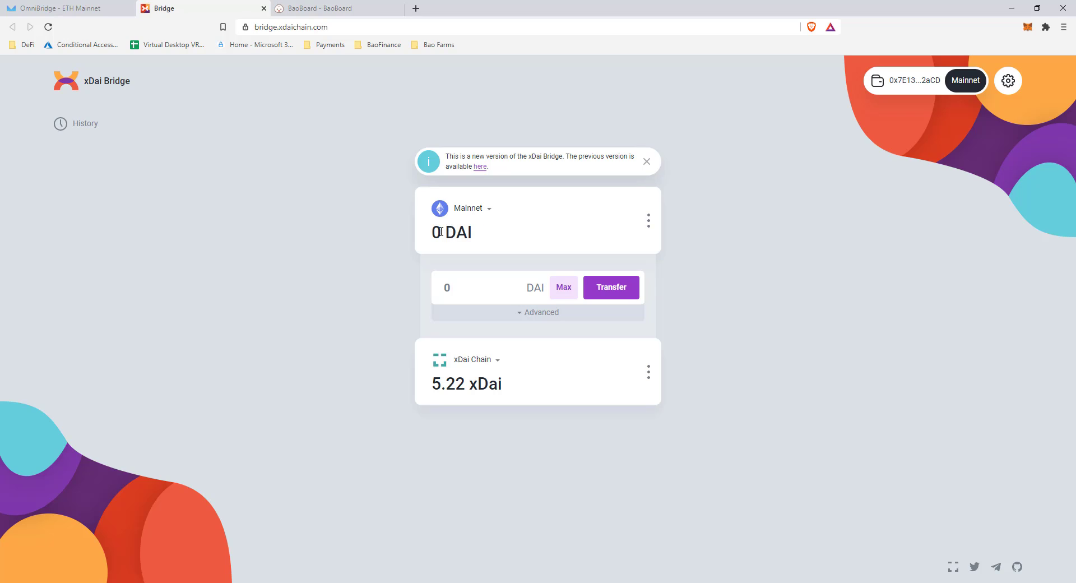
# - Enter 100 as the DAI transfer amount from Mainnet
pyautogui.moveTo(432, 231); pyautogui.dragTo(451, 234)
pyautogui.click(468, 287)
pyautogui.write('100')
pyautogui.moveTo(443, 233); pyautogui.dragTo(433, 232)
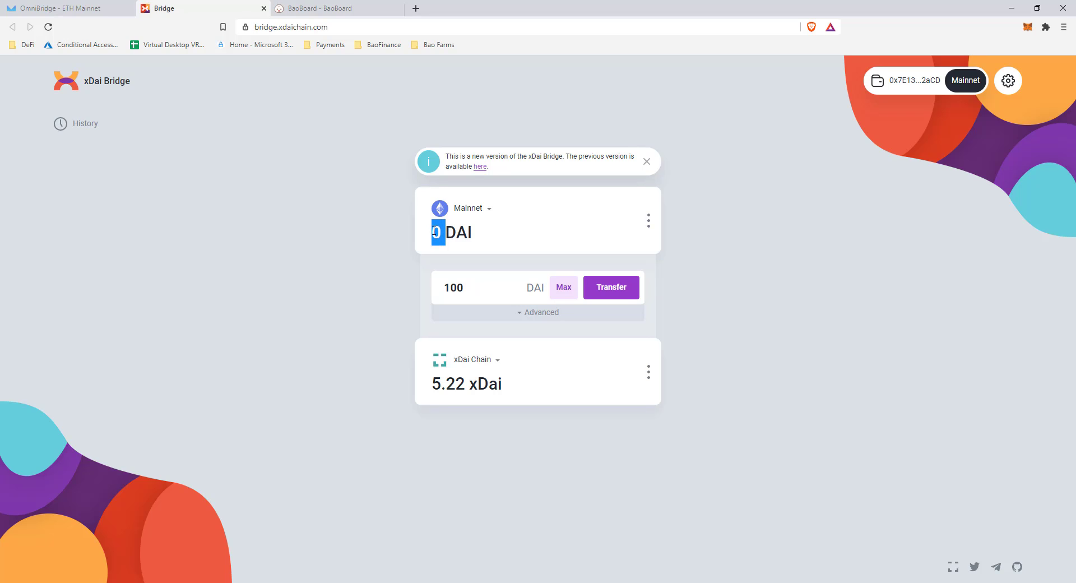
pyautogui.click(463, 286)
pyautogui.doubleClick(485, 282)
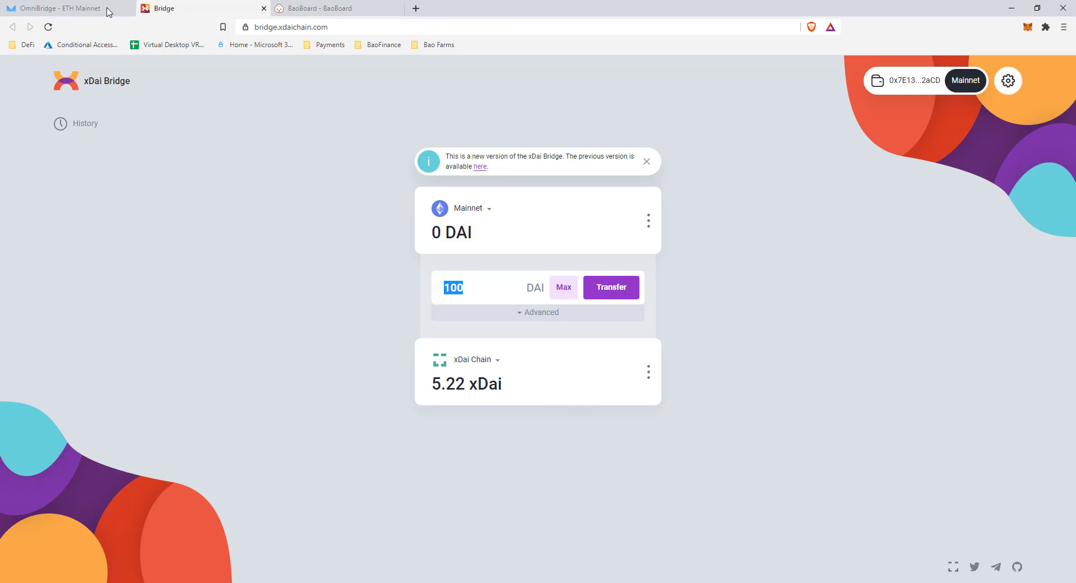
# - Go back to the OmniBridge tab and review its native xDai warning
pyautogui.click(60, 5)
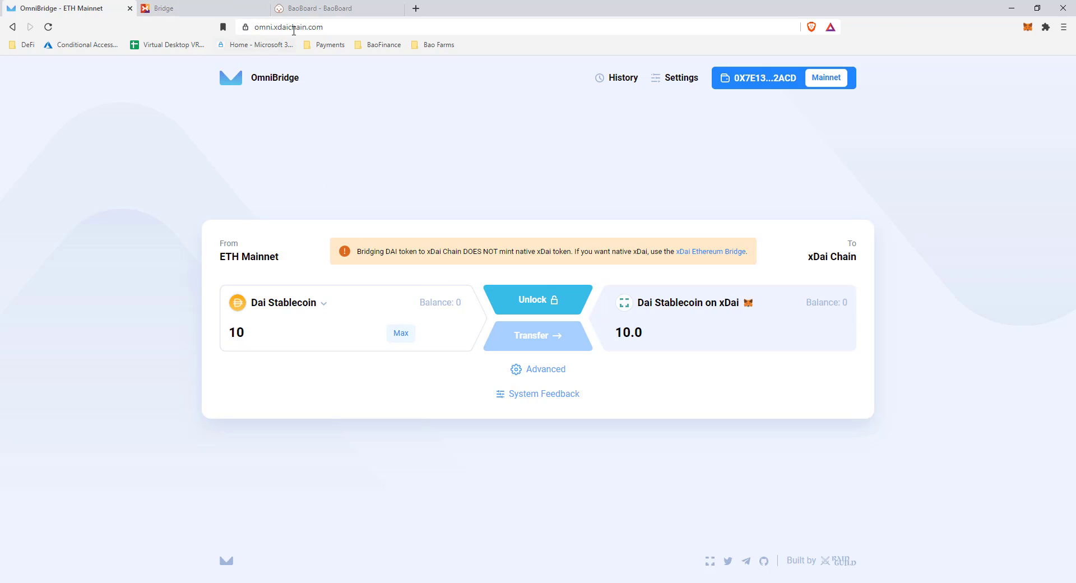
pyautogui.click(207, 8)
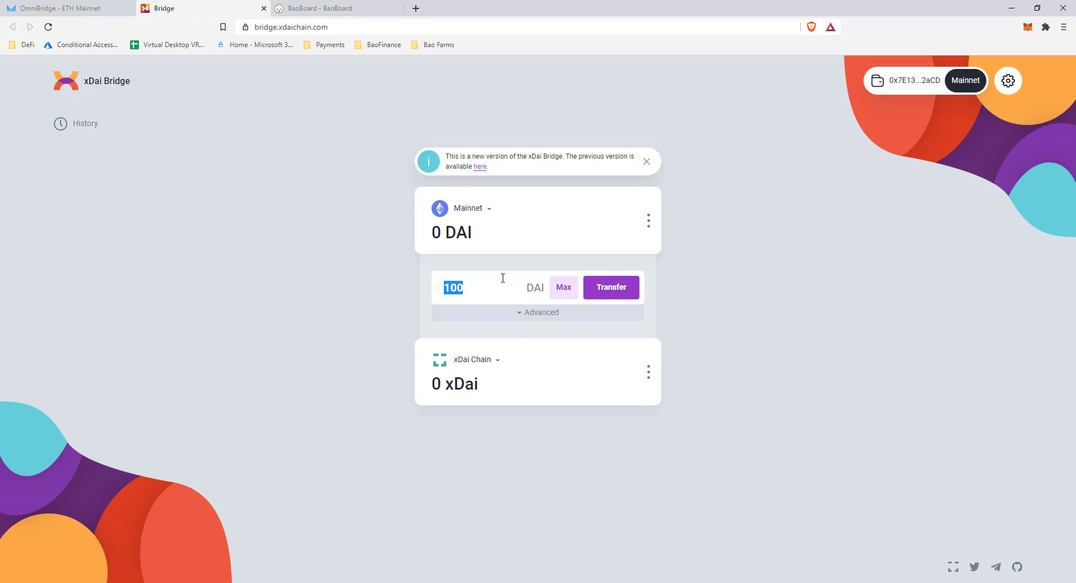
pyautogui.click(97, 9)
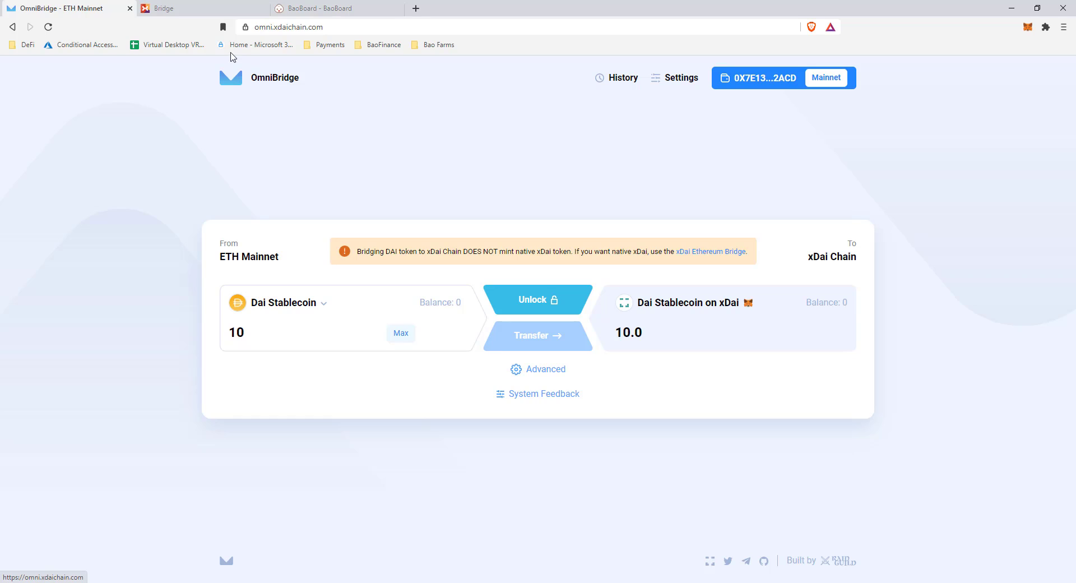
pyautogui.click(199, 8)
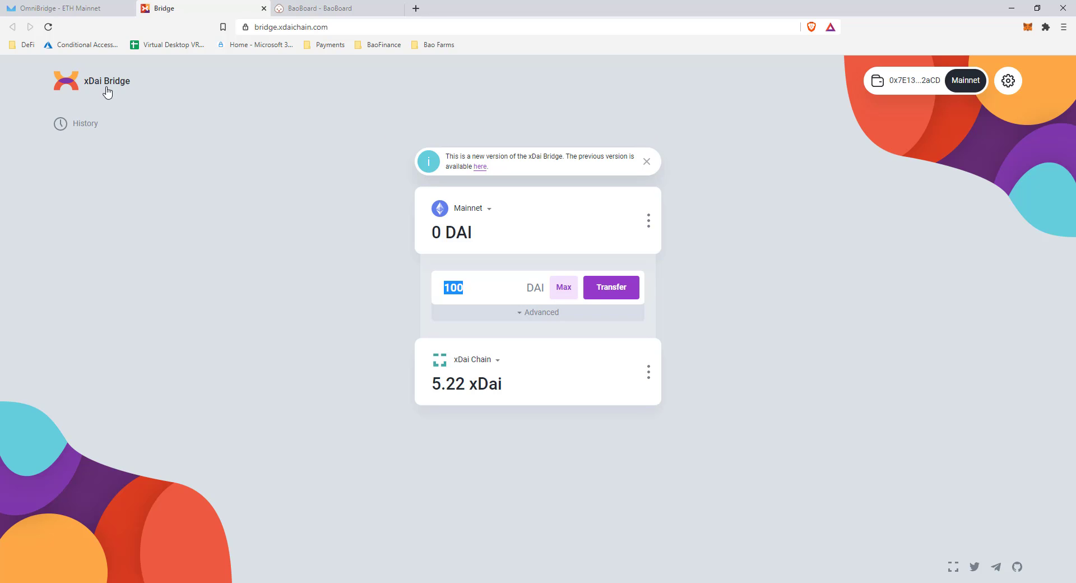
pyautogui.click(84, 9)
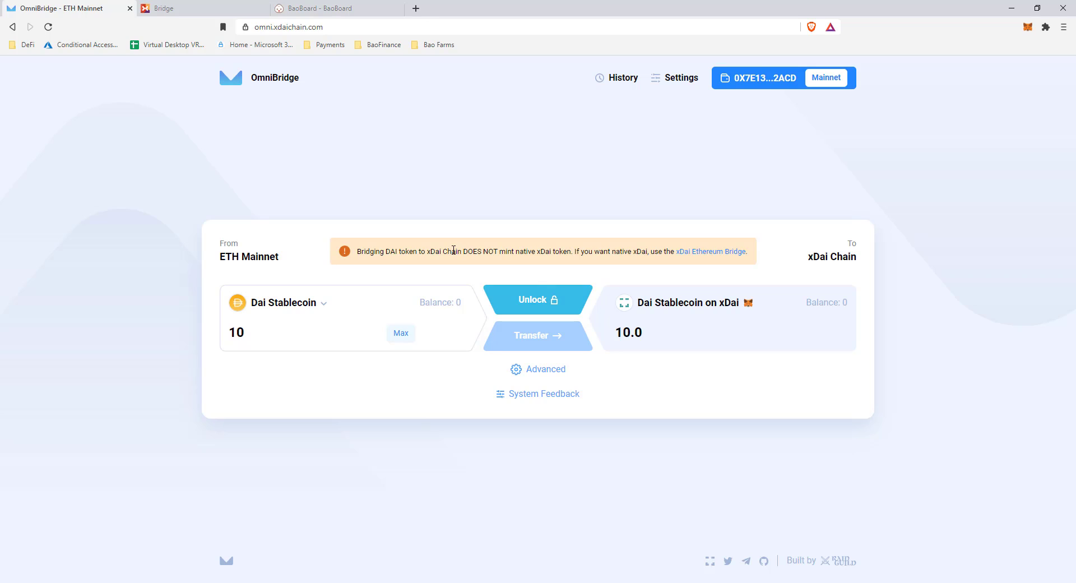
pyautogui.moveTo(454, 250); pyautogui.dragTo(649, 251)
pyautogui.click(616, 249)
# - On the Bridge tab, switch MetaMask to the xDai network
pyautogui.click(708, 248)
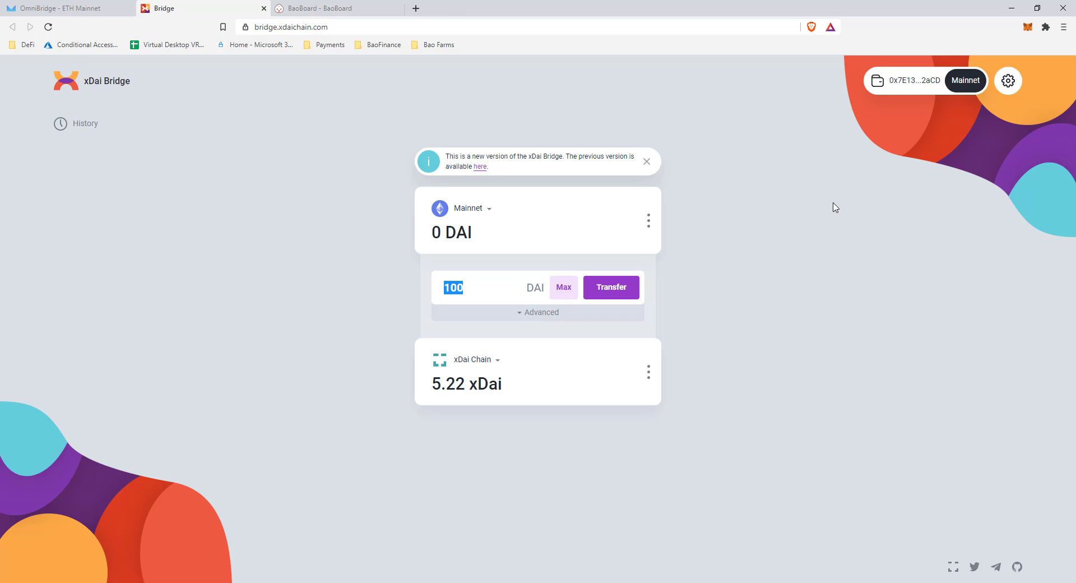
pyautogui.click(1027, 27)
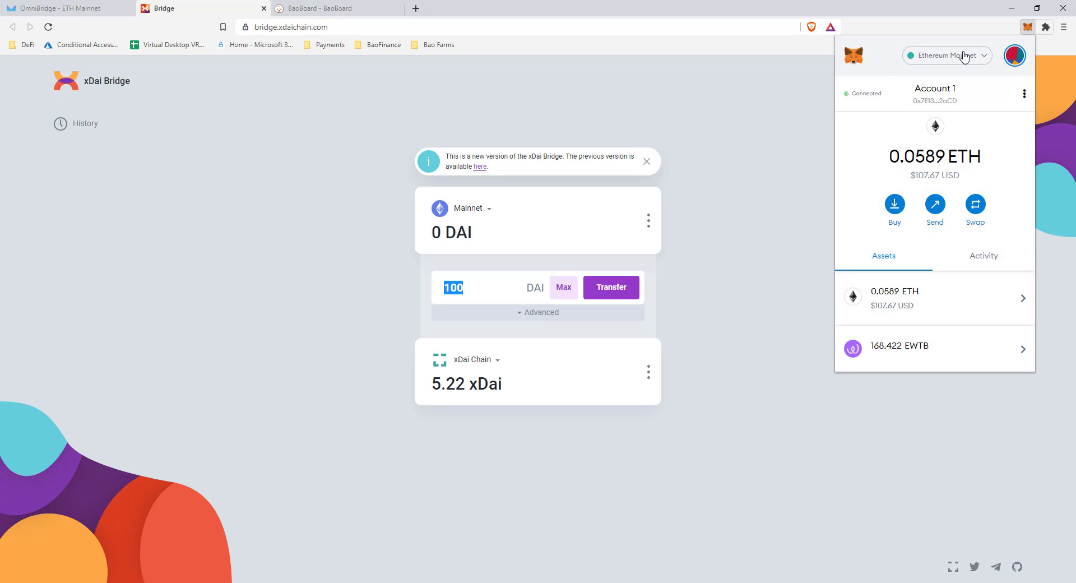
pyautogui.click(952, 60)
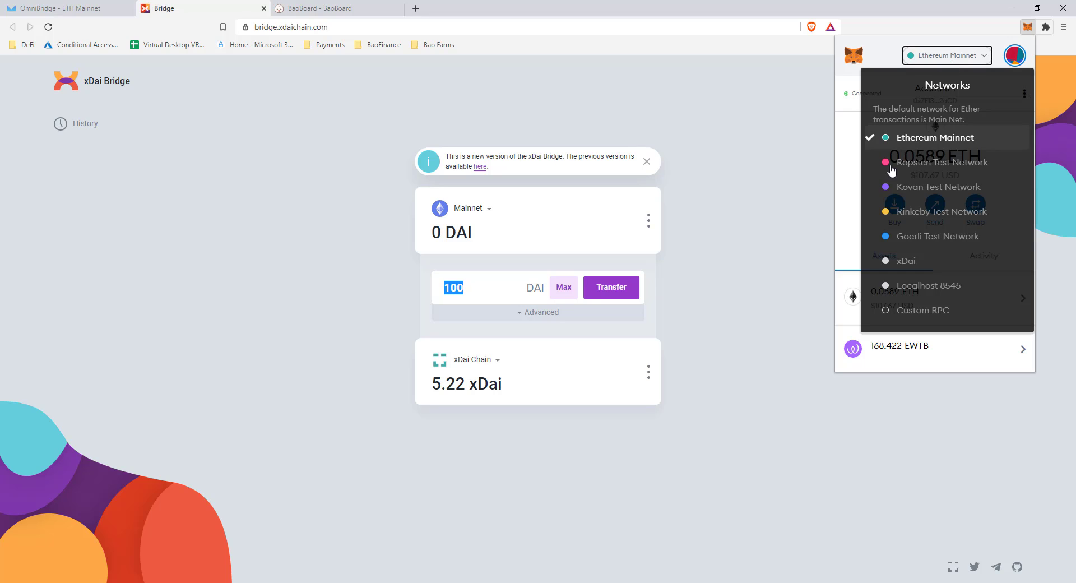
pyautogui.click(911, 262)
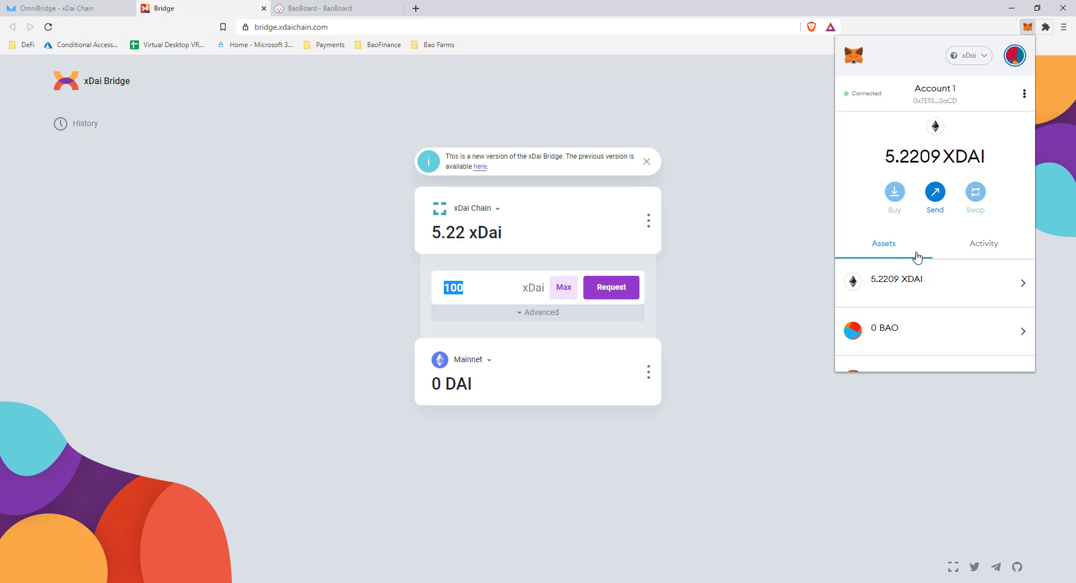
pyautogui.press('Escape')
pyautogui.hotkey('alt', 'shift', 'm')
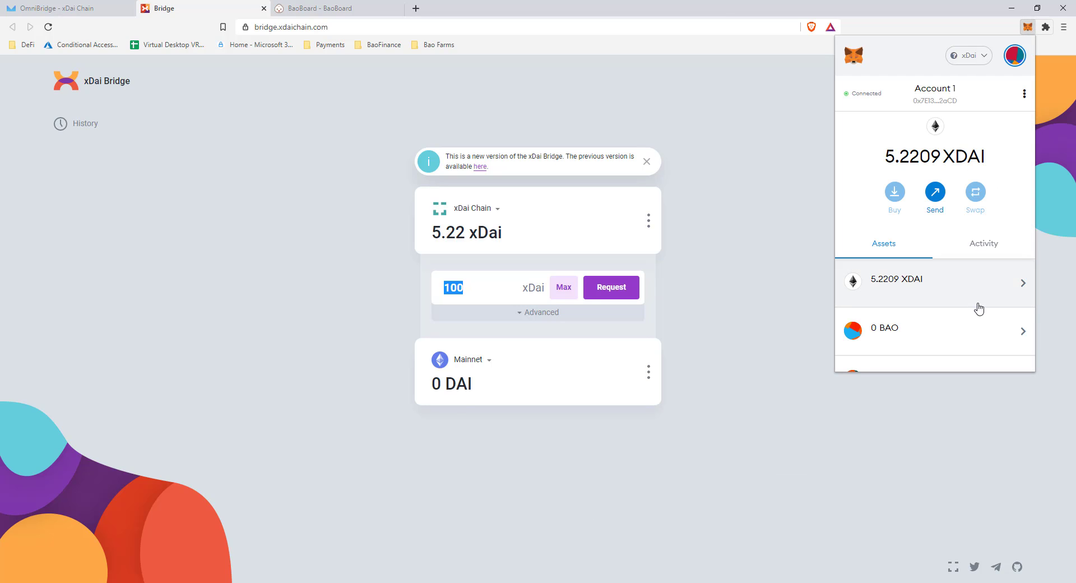
# - Scroll through the wallet's Assets list showing 5.2209 XDAI
pyautogui.scroll(-1, 903, 255)
pyautogui.scroll(-3, 903, 255)
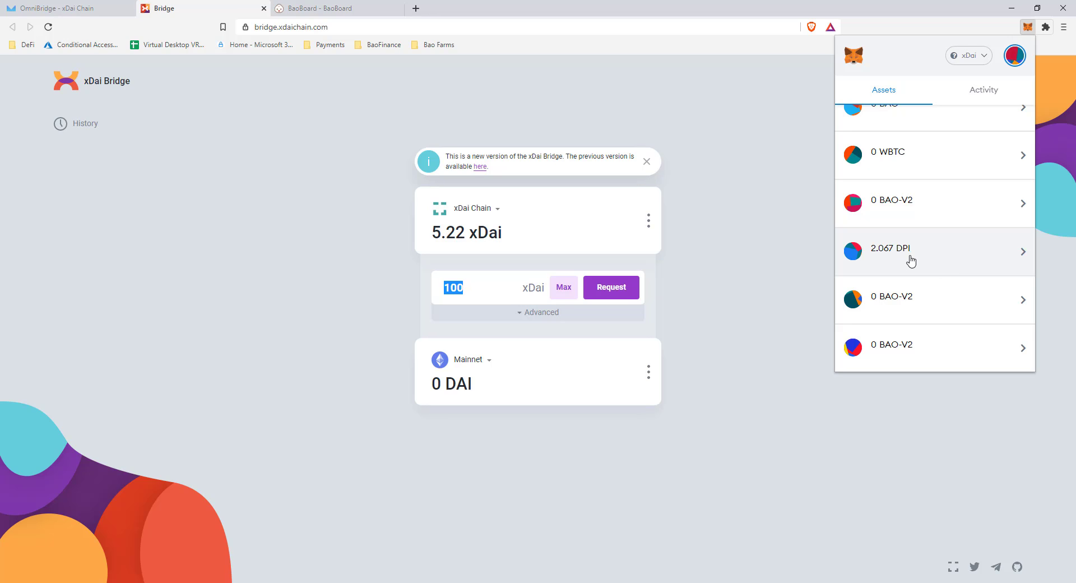
pyautogui.scroll(-1, 919, 255)
pyautogui.scroll(5, 920, 254)
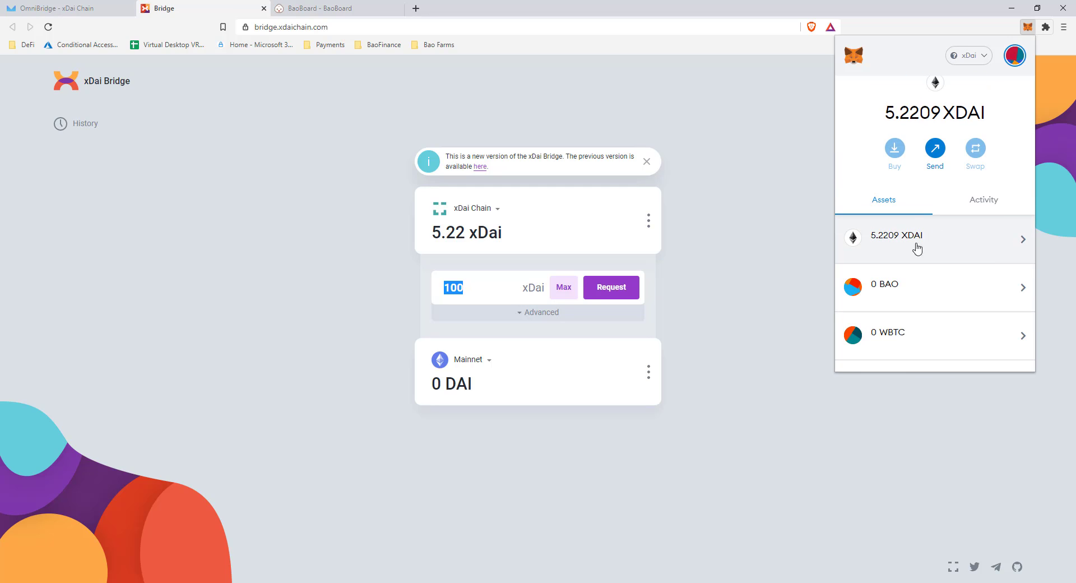
pyautogui.scroll(-5, 932, 254)
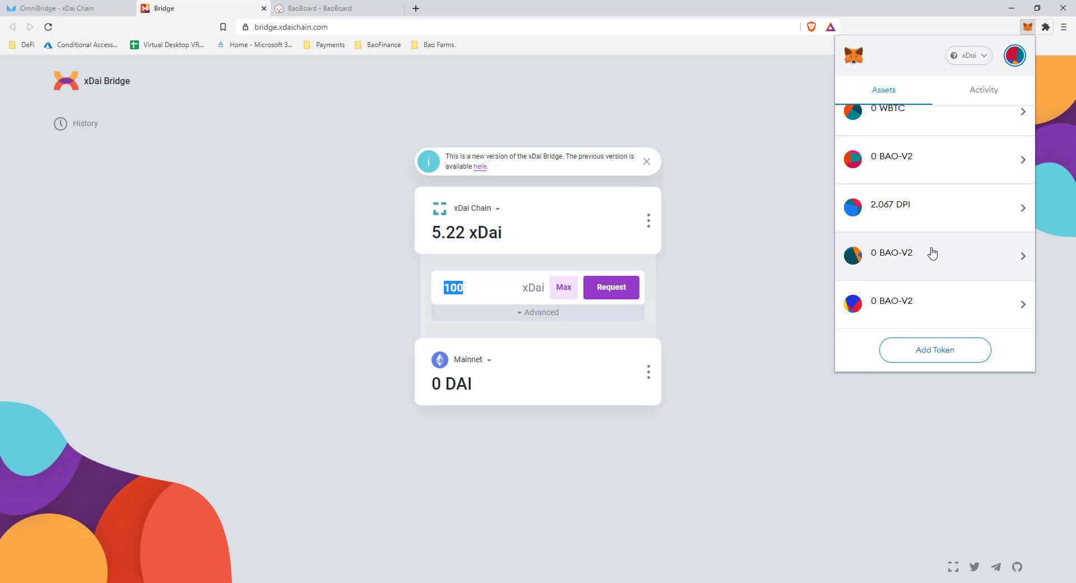
pyautogui.scroll(2, 932, 252)
pyautogui.scroll(-2, 932, 251)
pyautogui.scroll(2, 930, 250)
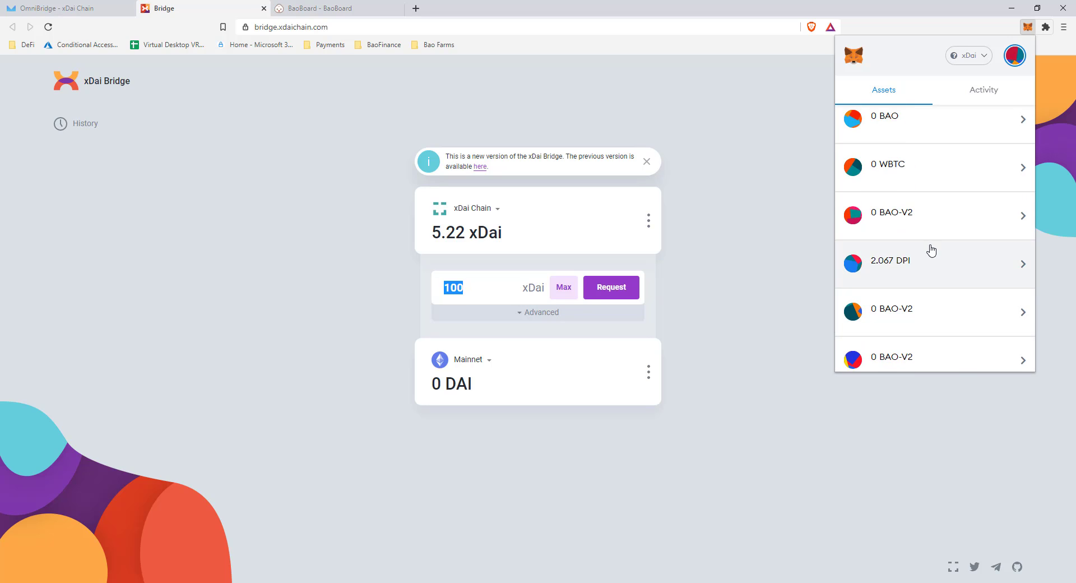
pyautogui.scroll(-2, 953, 281)
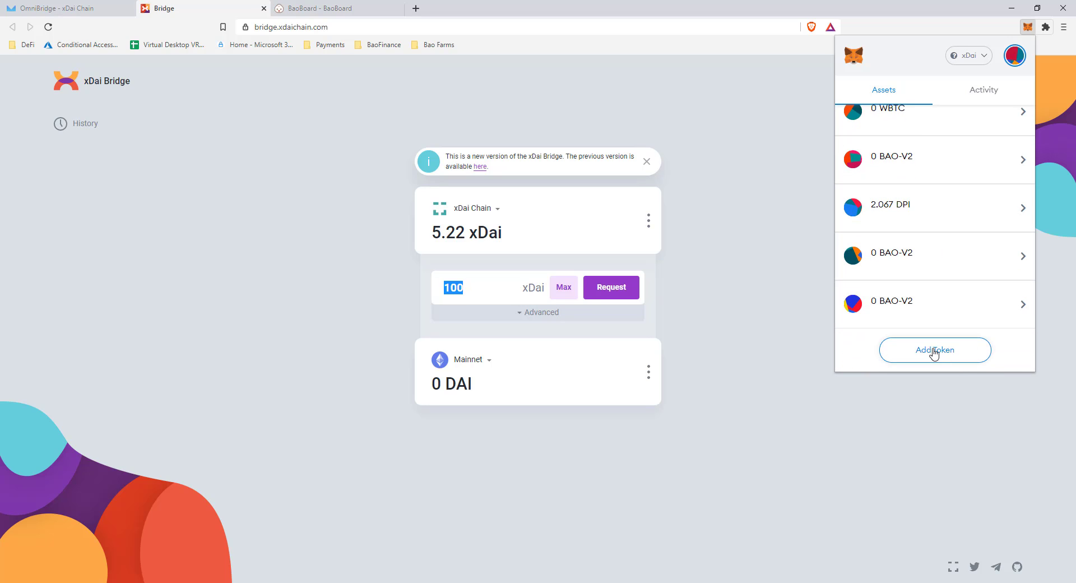
pyautogui.scroll(5, 919, 285)
pyautogui.scroll(2, 919, 280)
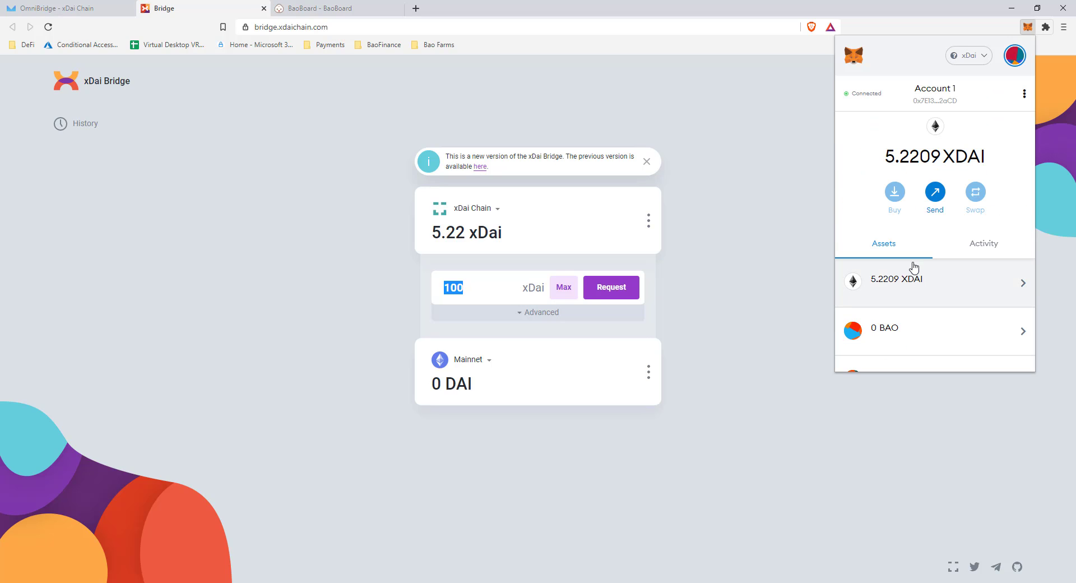
pyautogui.scroll(-2, 914, 262)
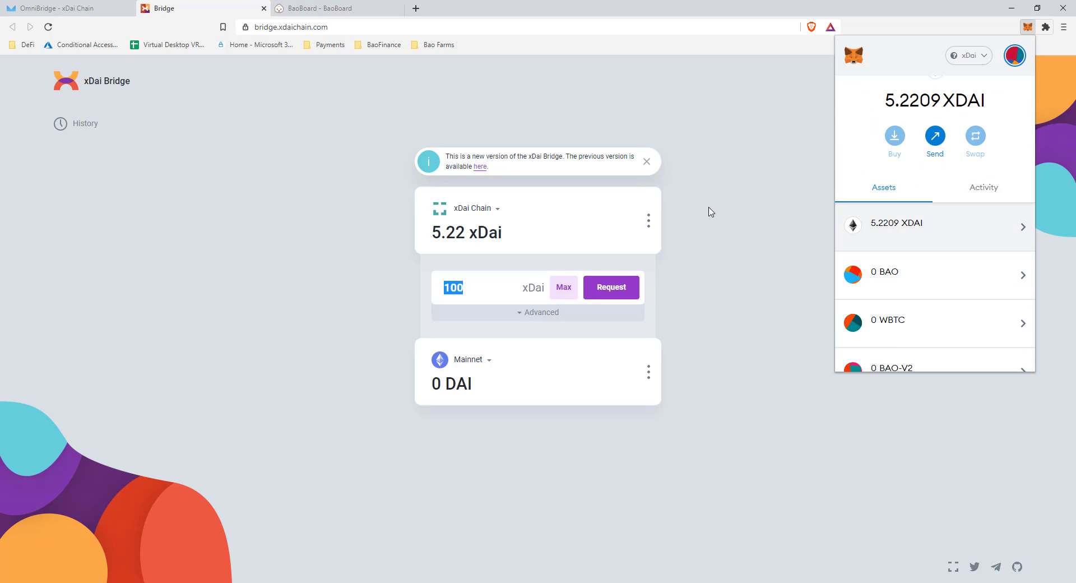
# - Open Baoswap from the Bao Finance bookmarks and start Add Liquidity in the Pool section
pyautogui.click(383, 45)
pyautogui.click(386, 69)
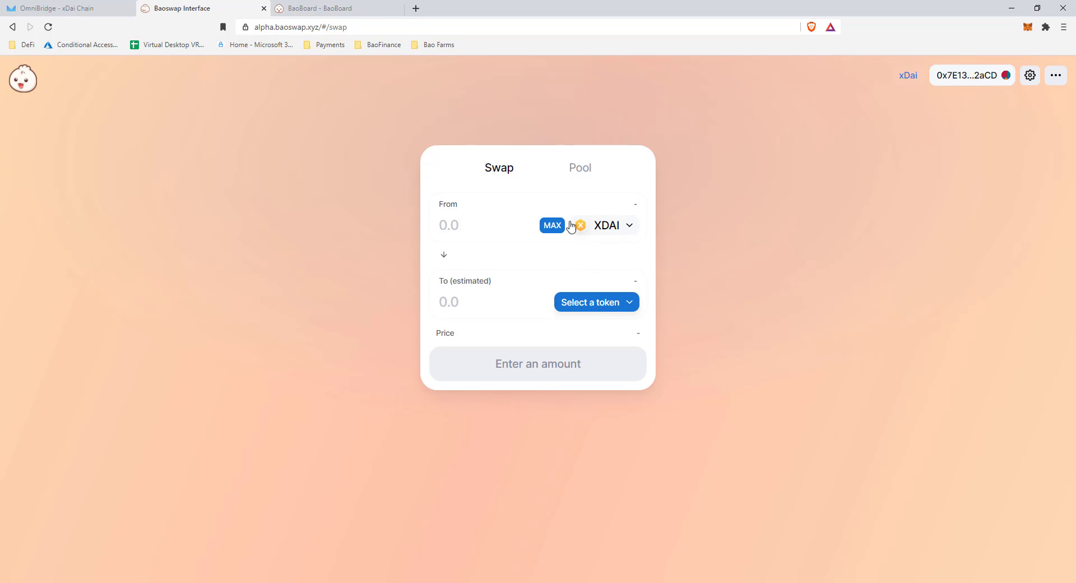
pyautogui.click(581, 173)
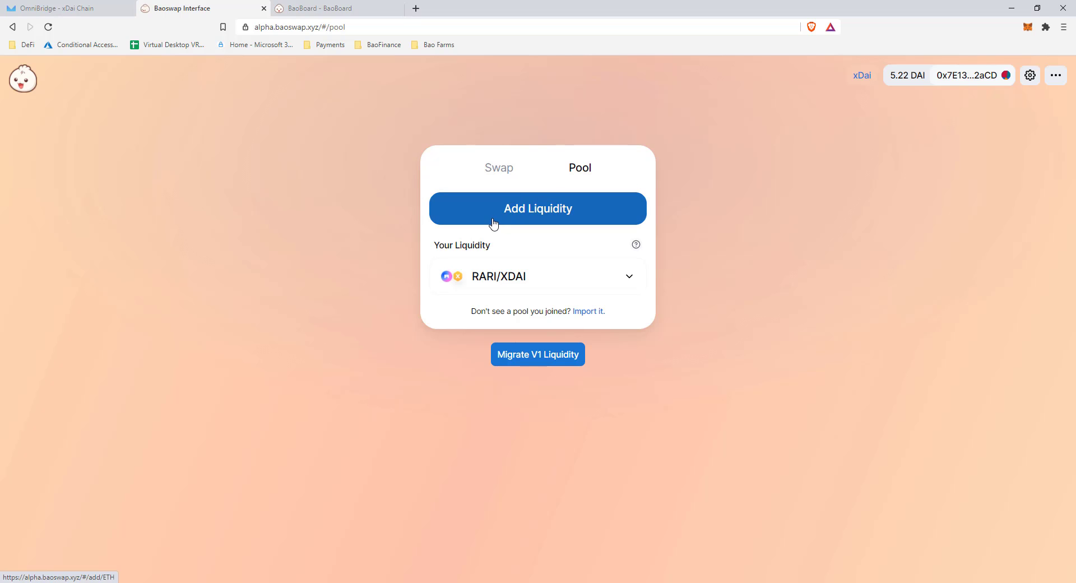
pyautogui.click(513, 215)
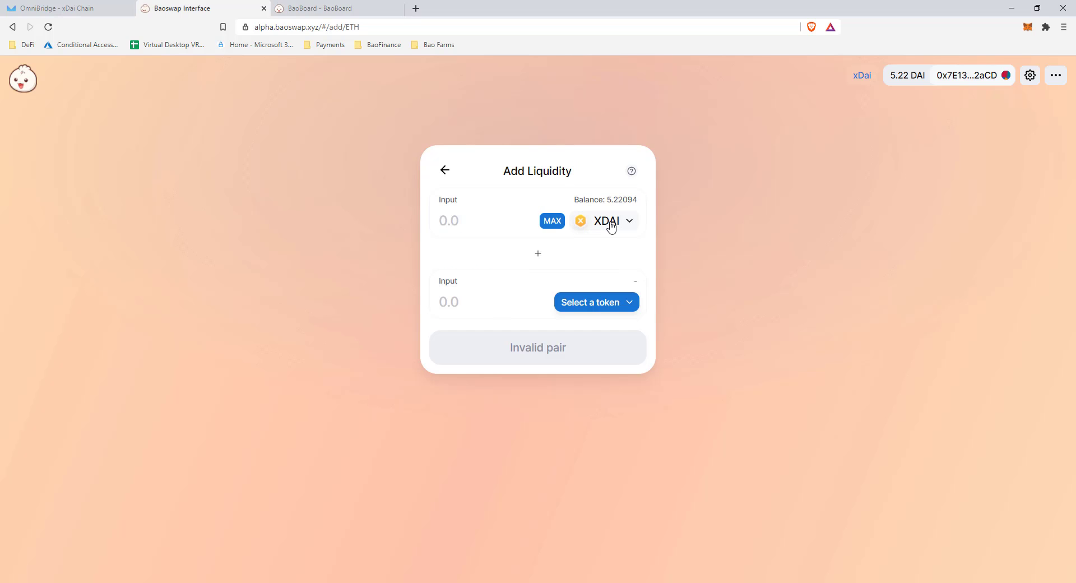
# - Pair LINK as the second token and enter 5 XDAI
pyautogui.click(624, 303)
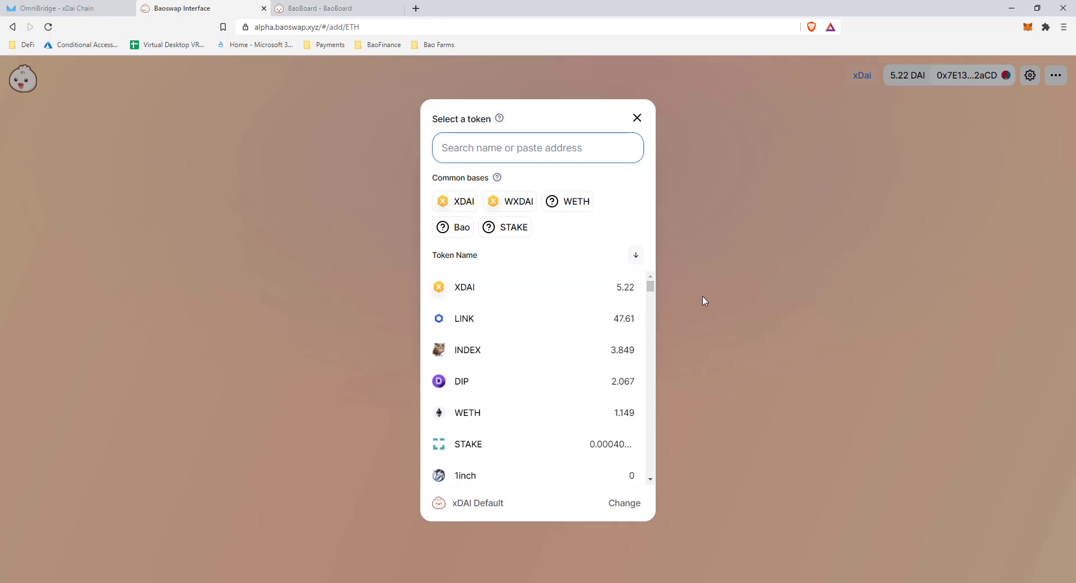
pyautogui.click(566, 326)
pyautogui.click(566, 319)
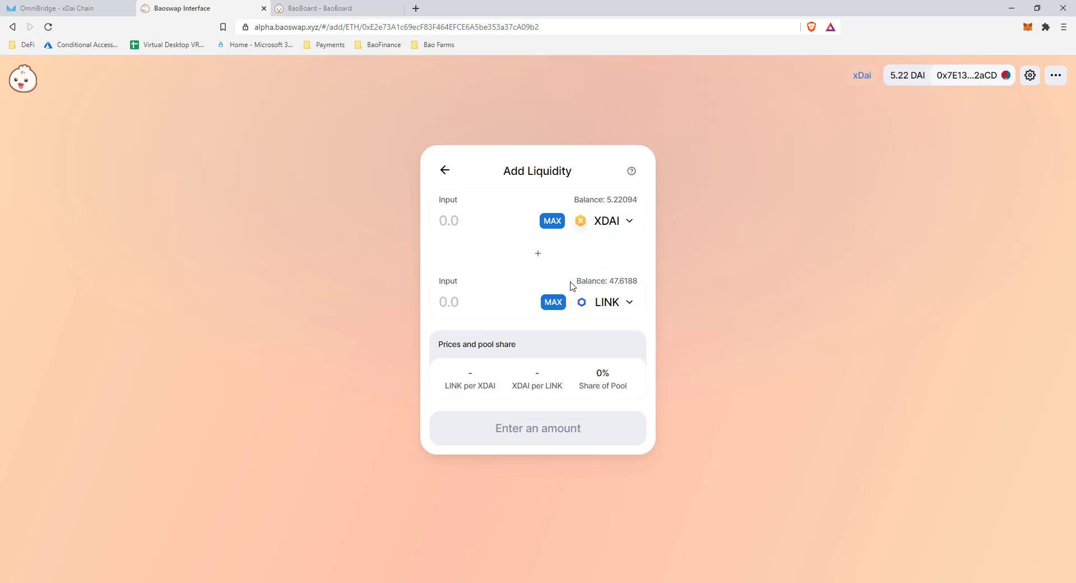
pyautogui.click(480, 225)
pyautogui.write('5')
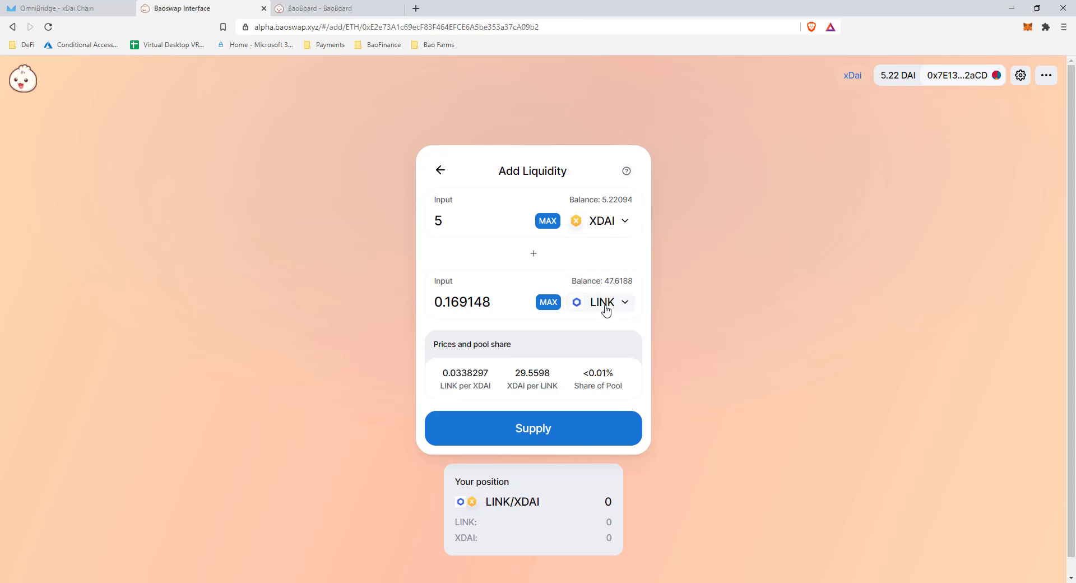
# - Supply 5 XDAI and 0.169148 LINK, approving in MetaMask at a 1 gwei gas price
pyautogui.click(546, 437)
pyautogui.click(571, 434)
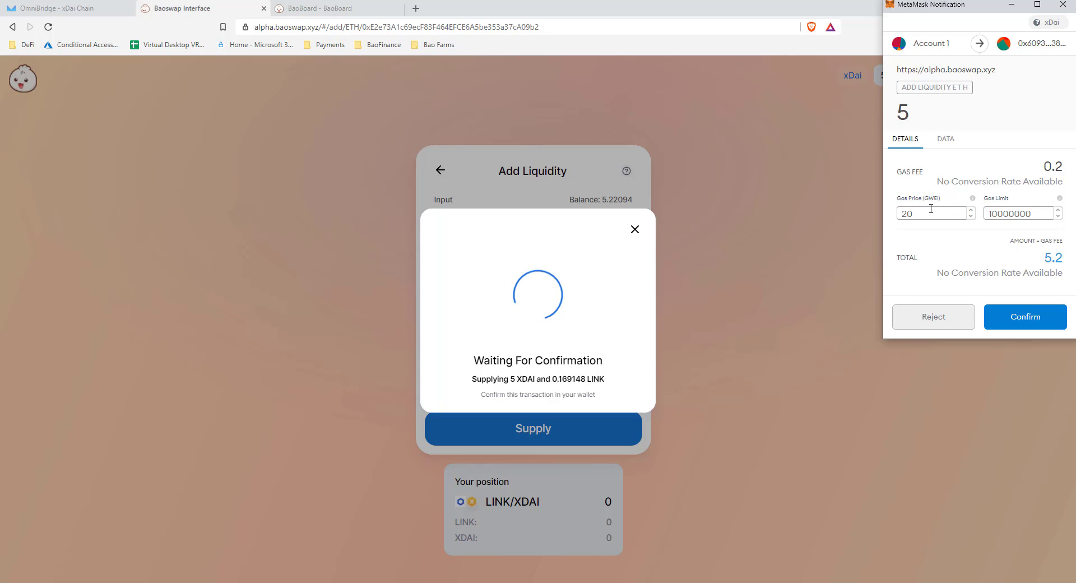
pyautogui.moveTo(931, 208); pyautogui.dragTo(879, 206)
pyautogui.write('1')
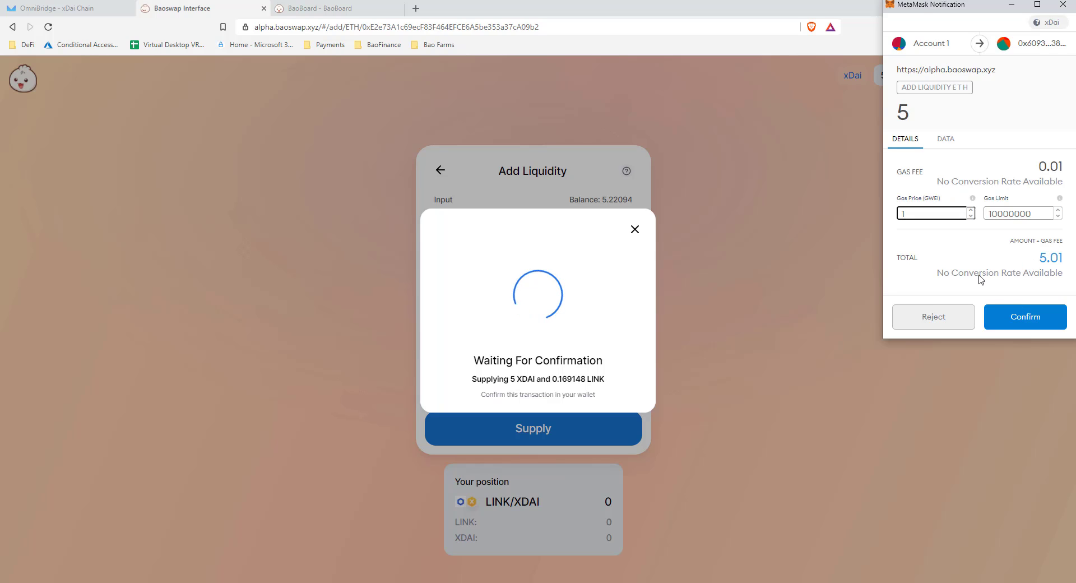
pyautogui.click(1026, 322)
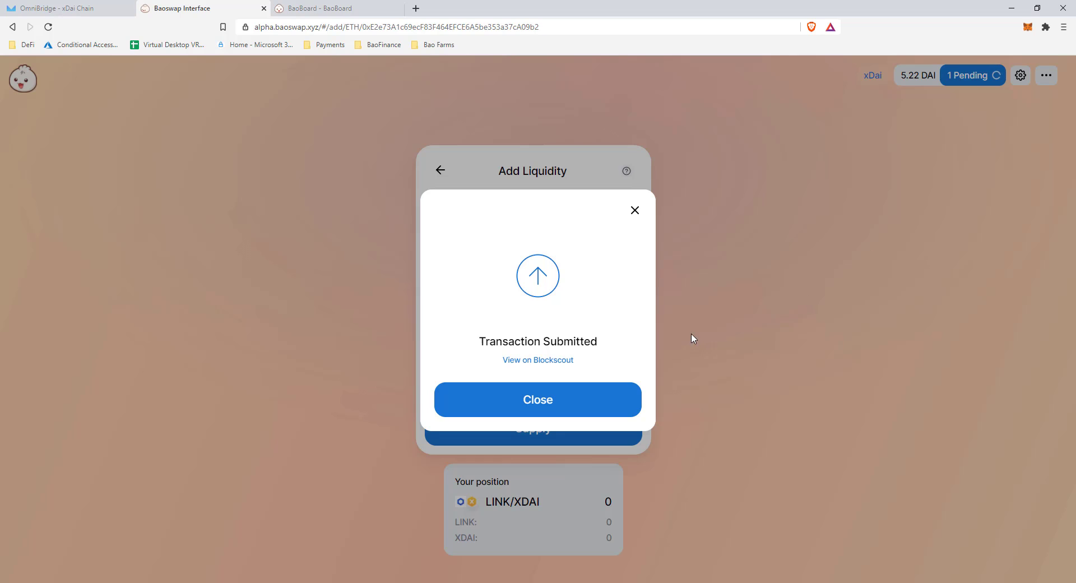
# - Dismiss the transaction notices and return to the Baoswap pool overview
pyautogui.click(619, 409)
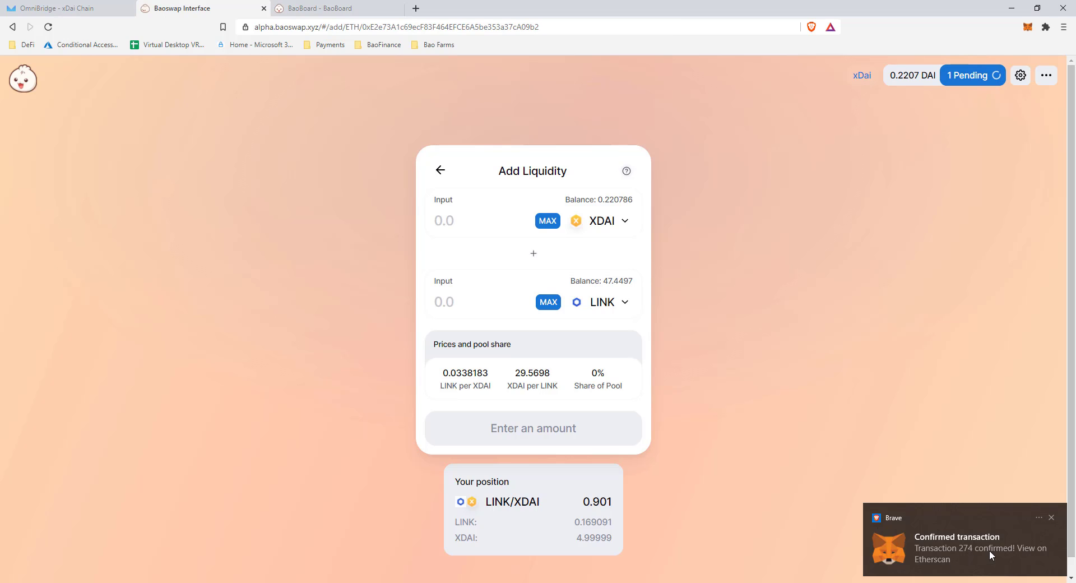
pyautogui.click(1051, 517)
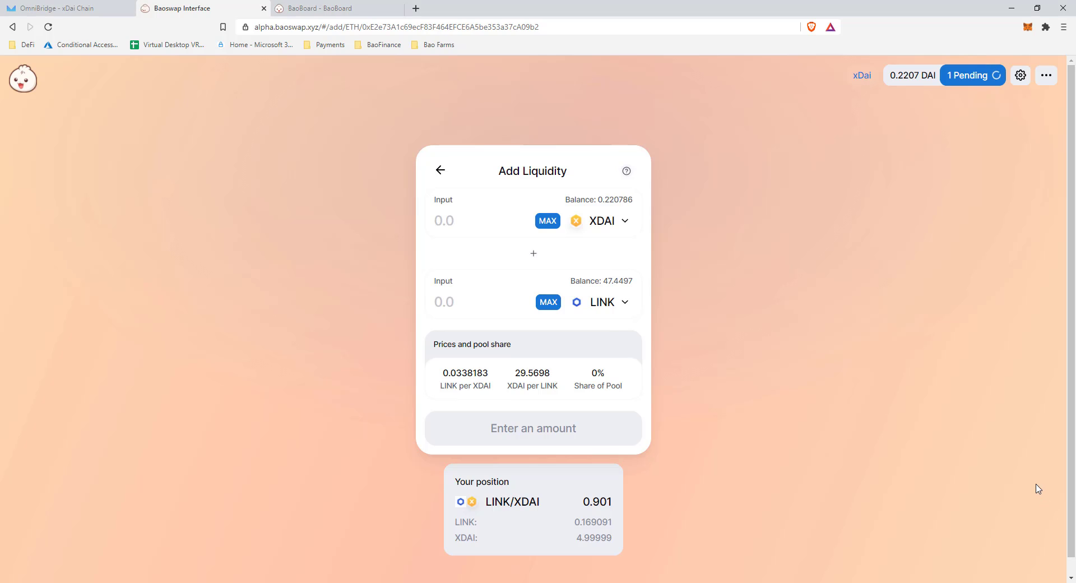
pyautogui.hotkey('alt', 'Left')
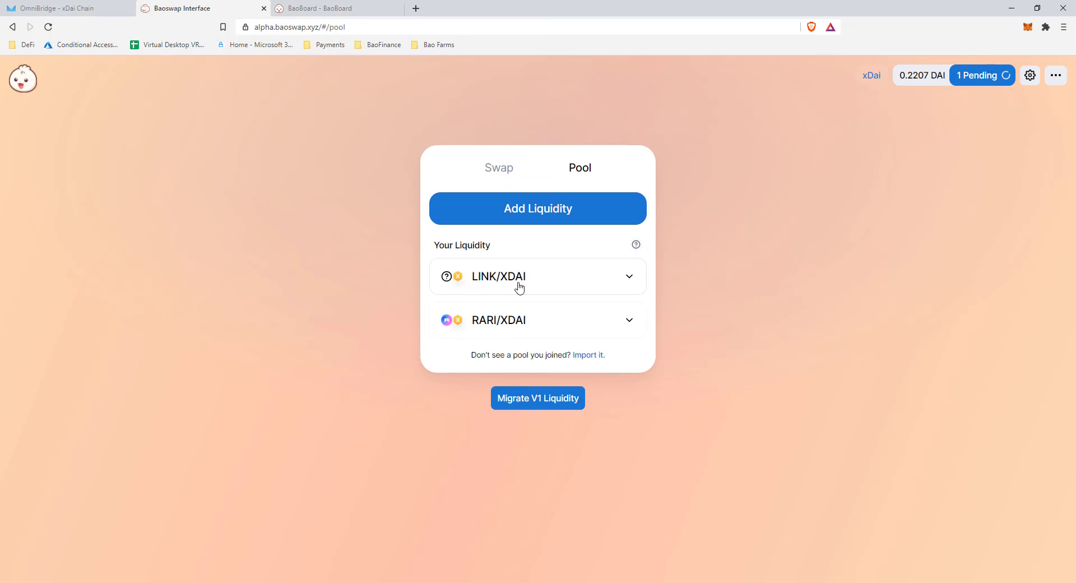
# - Clear the recent transactions list and expand the LINK/XDAI position showing 0.901 pool tokens
pyautogui.click(982, 78)
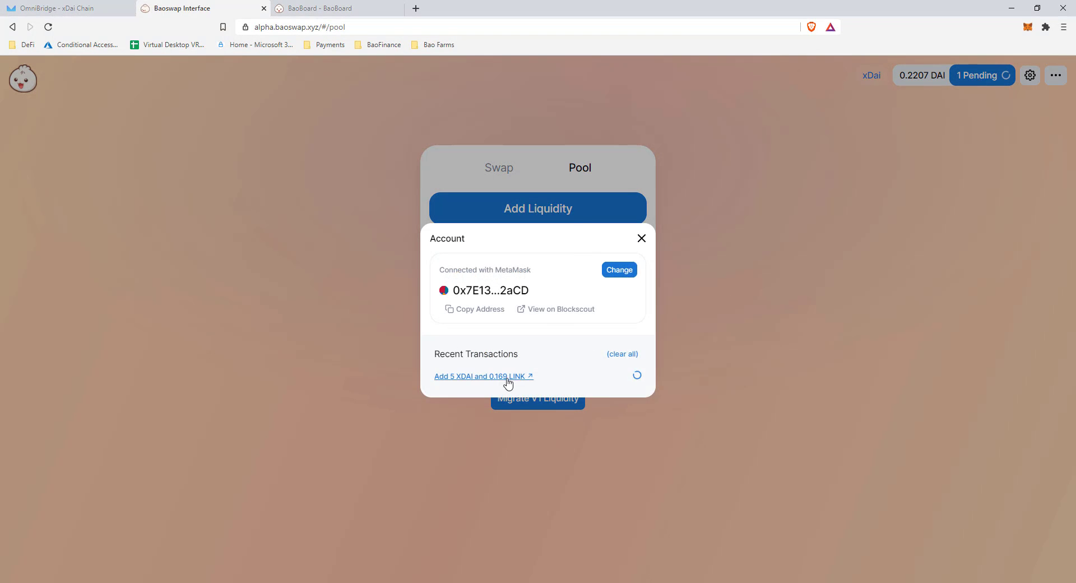
pyautogui.click(622, 354)
pyautogui.click(641, 250)
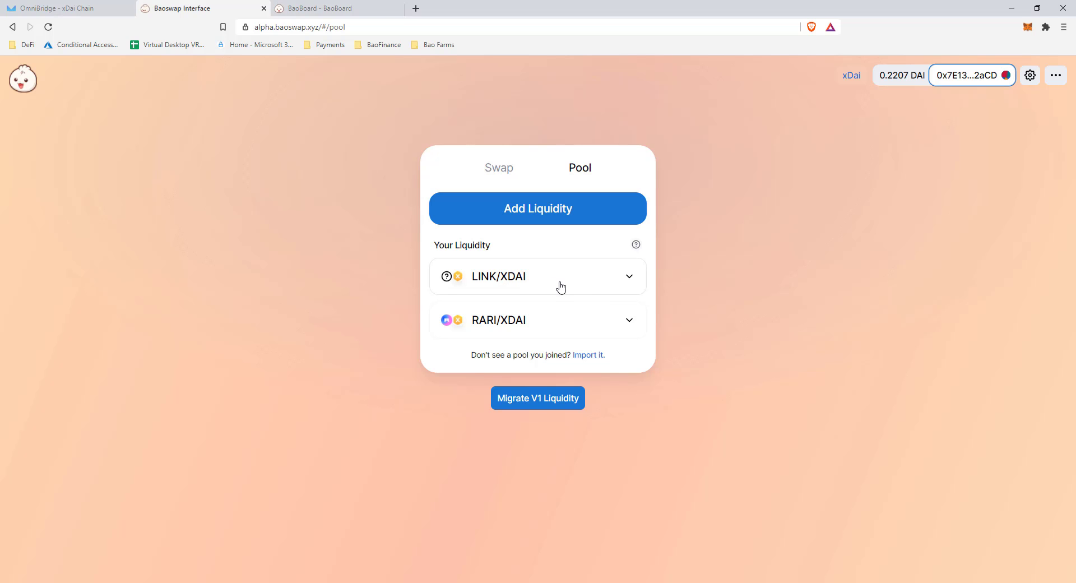
pyautogui.click(627, 278)
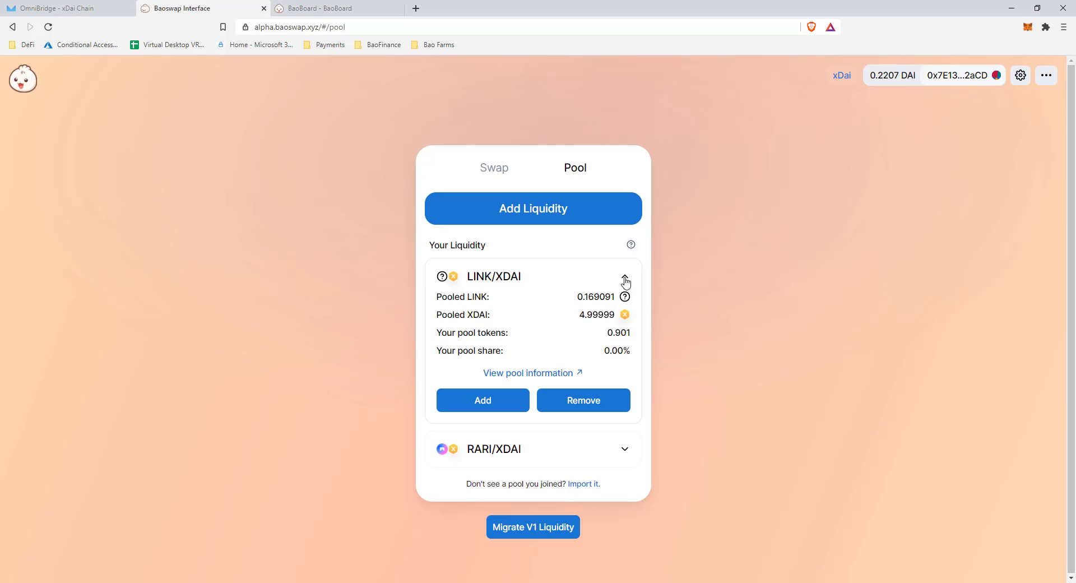
pyautogui.click(1027, 28)
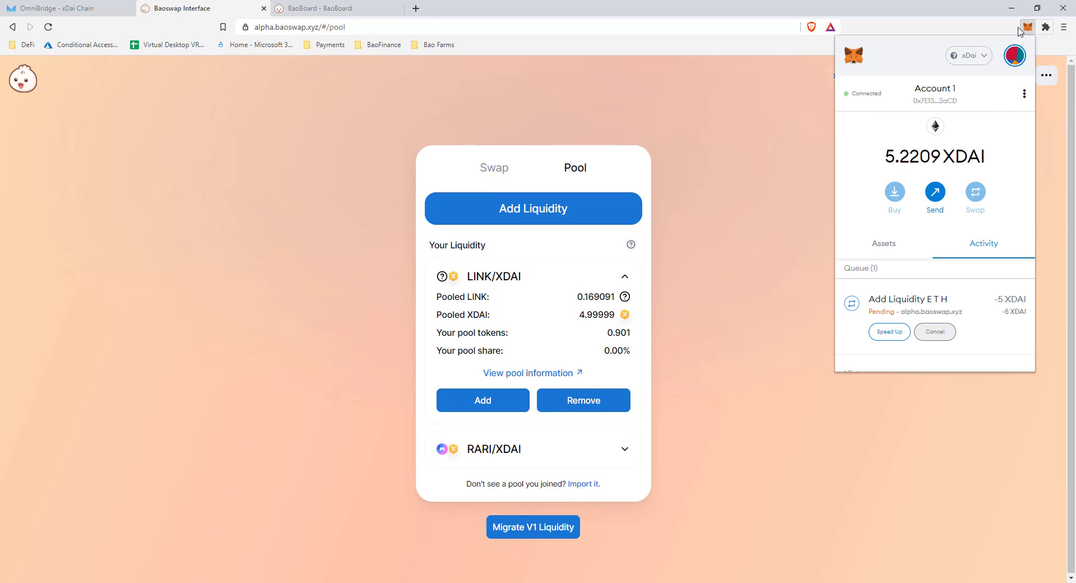
pyautogui.click(872, 252)
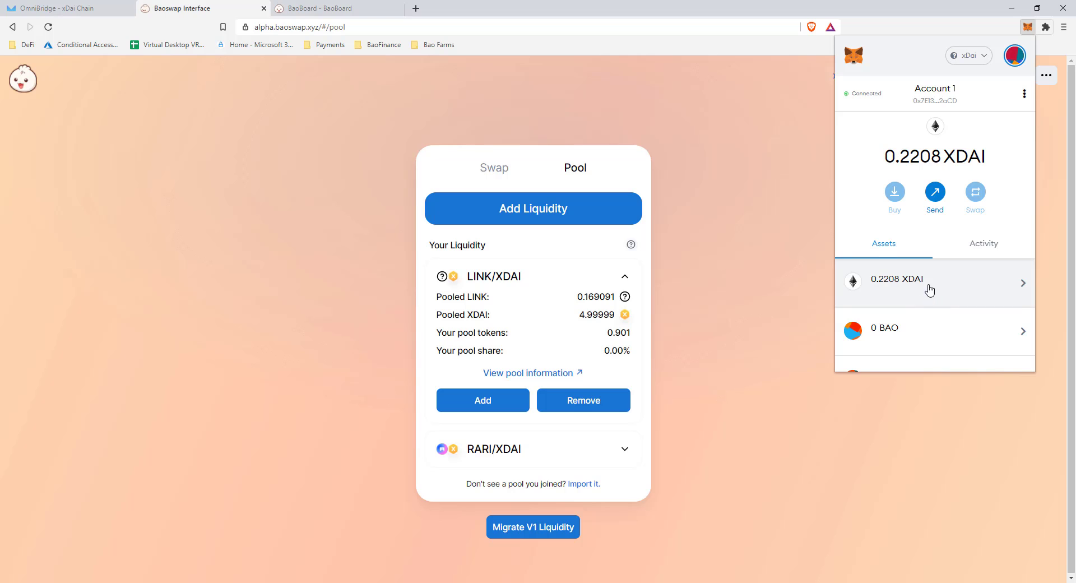
pyautogui.scroll(-2, 935, 292)
pyautogui.scroll(-5, 937, 288)
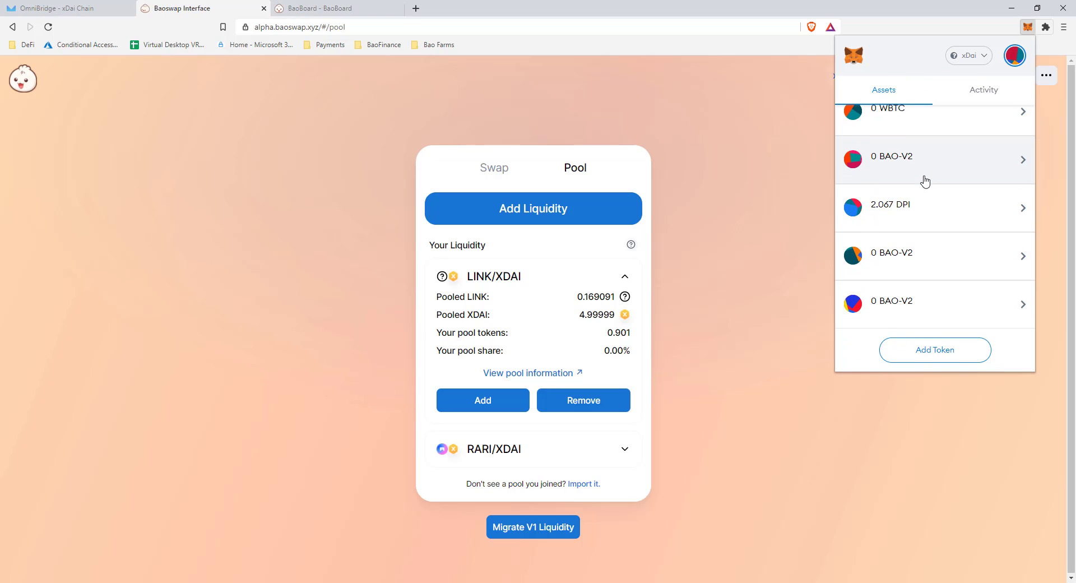
pyautogui.scroll(5, 934, 204)
pyautogui.scroll(-3, 906, 247)
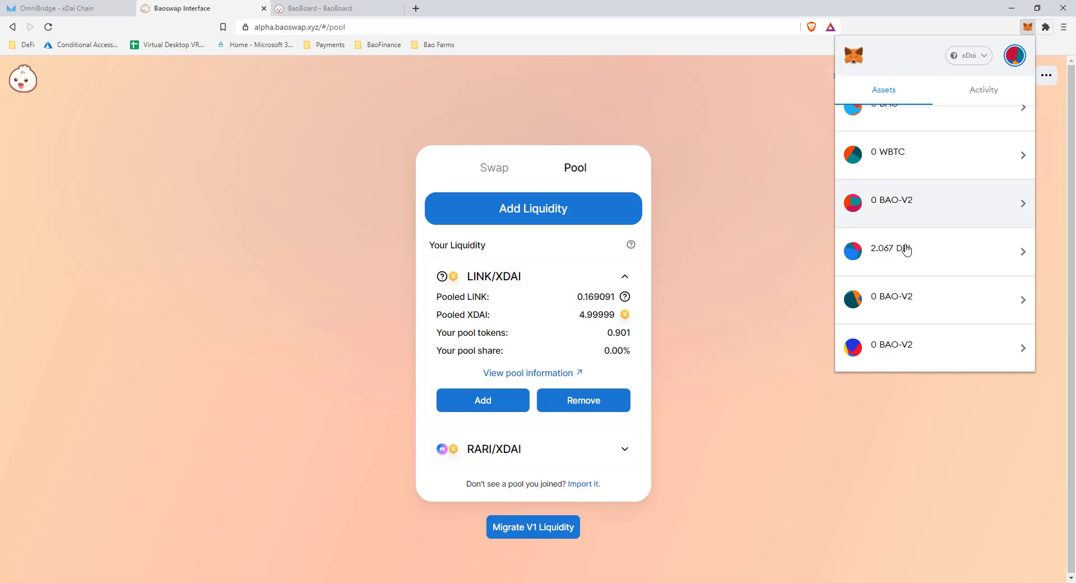
pyautogui.scroll(-1, 919, 336)
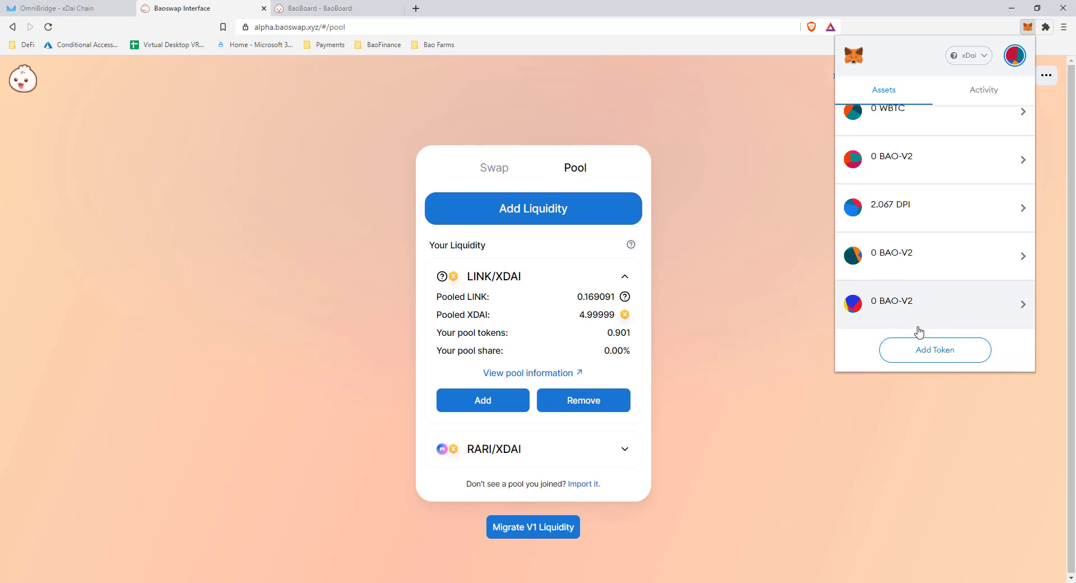
pyautogui.scroll(5, 924, 341)
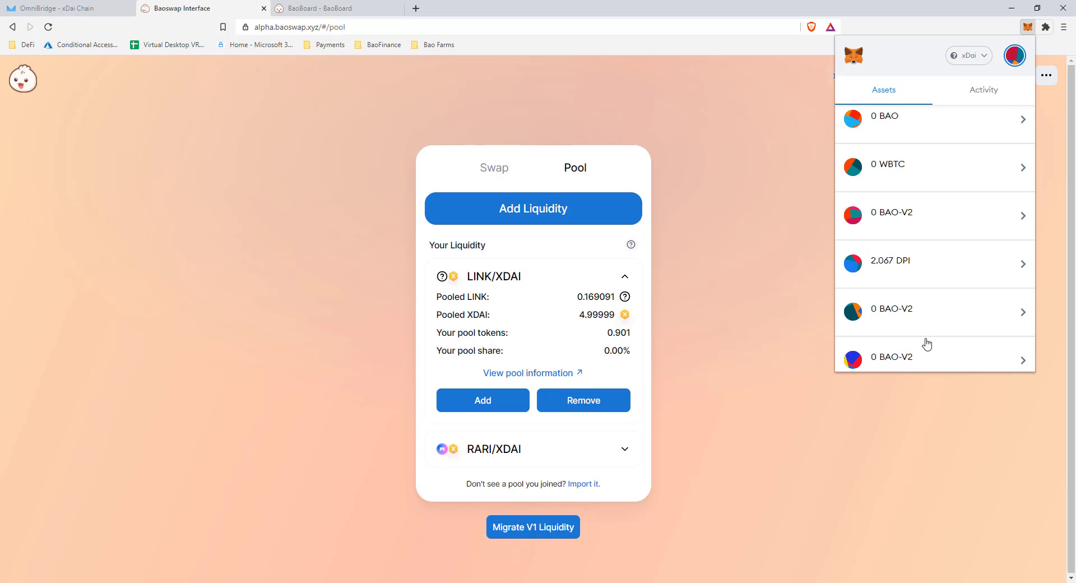
pyautogui.scroll(-4, 926, 347)
pyautogui.scroll(-1, 922, 341)
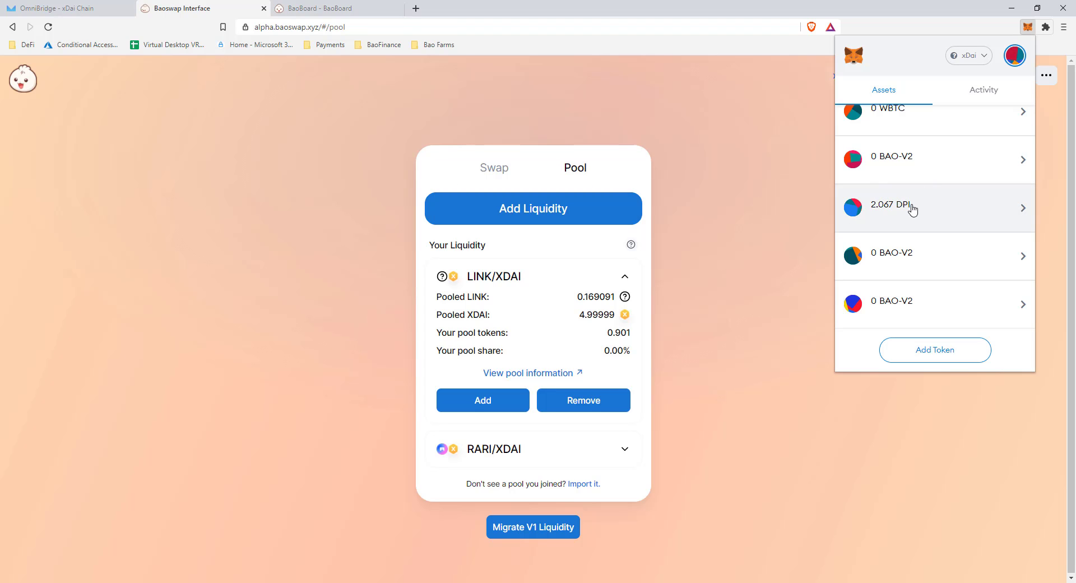
pyautogui.scroll(1, 917, 209)
pyautogui.scroll(5, 918, 209)
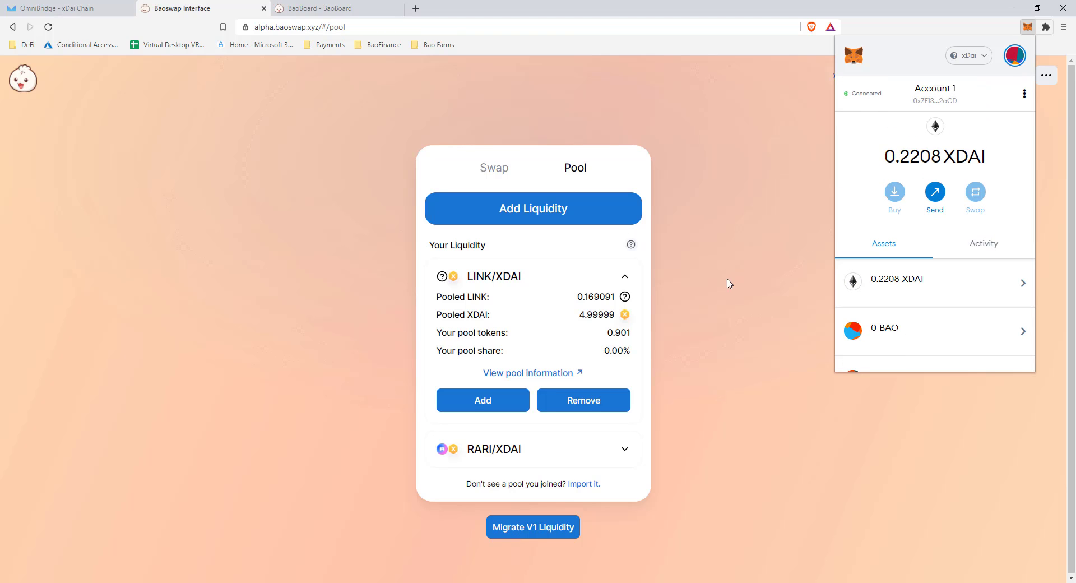
# - Open the Bao Finance farms page from the Bao Farms bookmarks and connect MetaMask
pyautogui.click(752, 350)
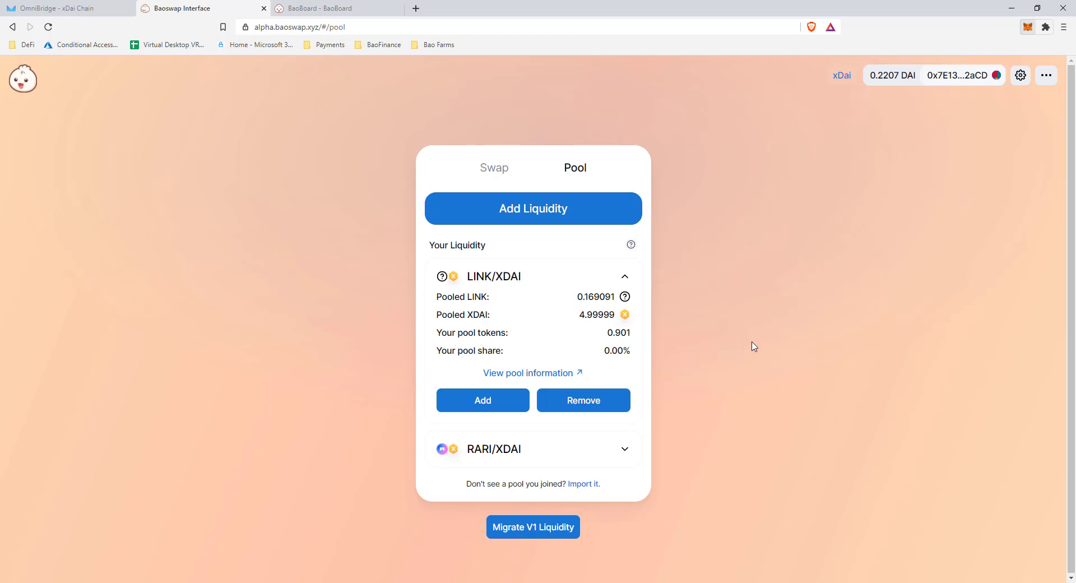
pyautogui.click(385, 49)
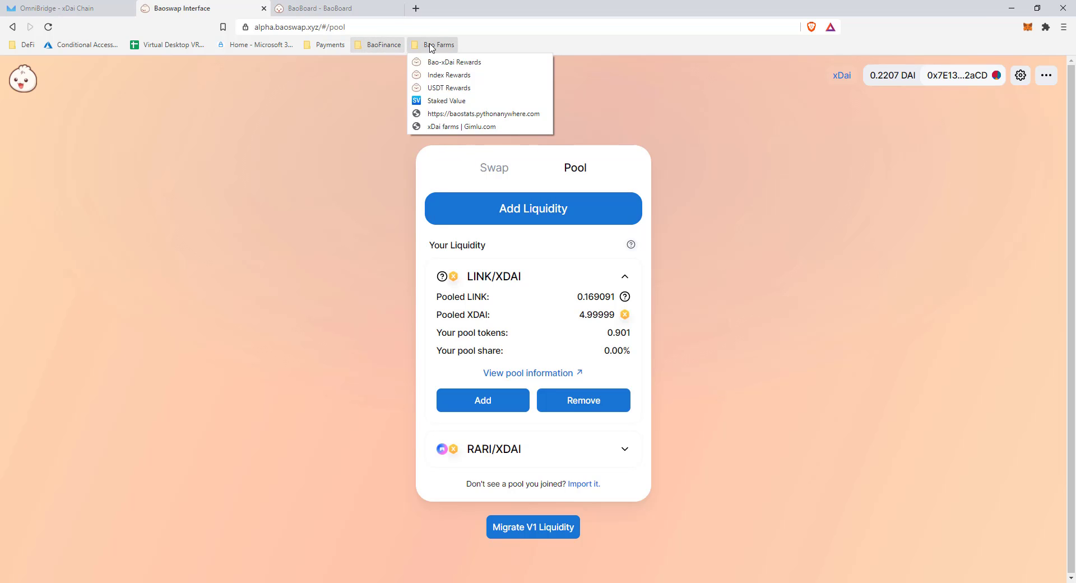
pyautogui.click(387, 74)
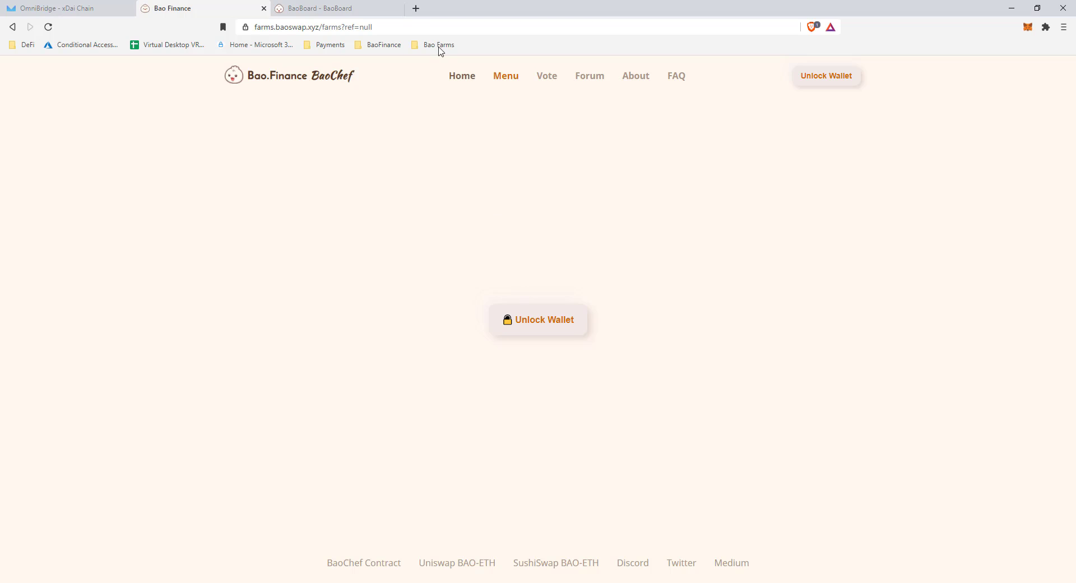
pyautogui.click(541, 324)
pyautogui.click(503, 374)
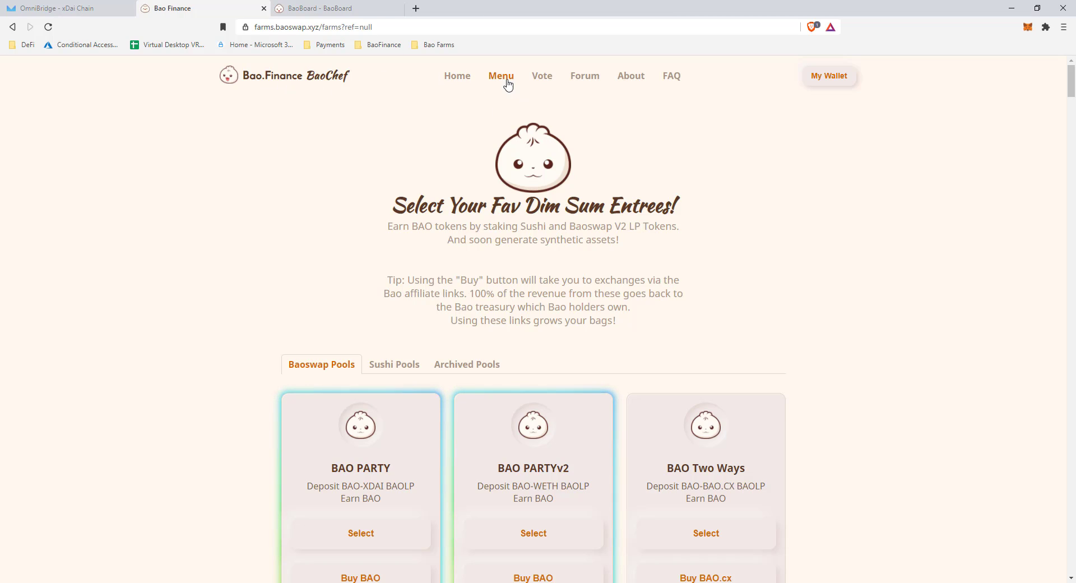
# - Browse the pool cards, checking the BAO PARTY and BAO Two Ways APY figures
pyautogui.scroll(-1, 639, 152)
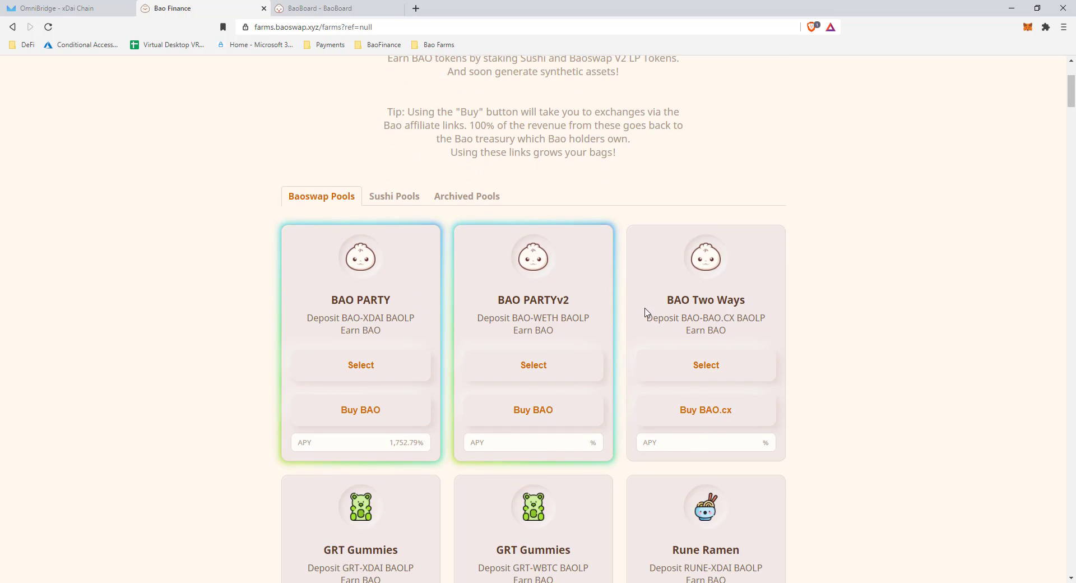
pyautogui.scroll(1, 647, 317)
pyautogui.scroll(2, 648, 317)
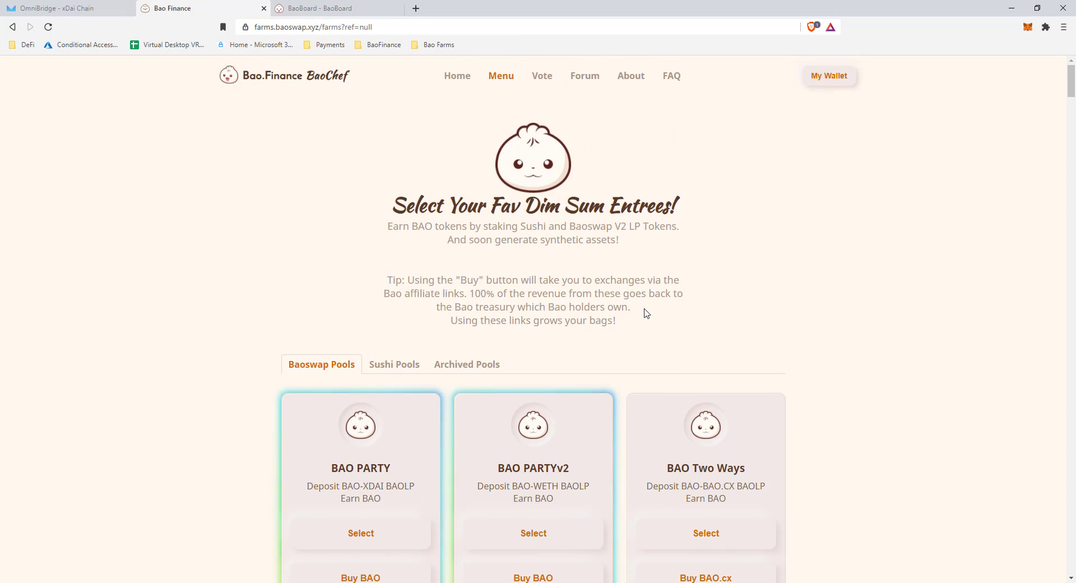
pyautogui.scroll(-2, 771, 307)
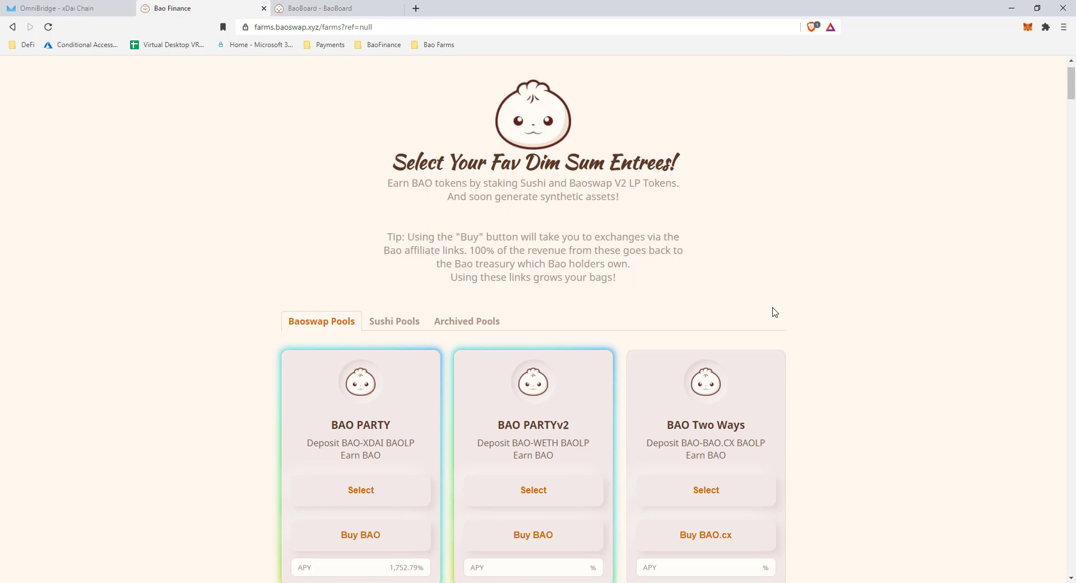
pyautogui.scroll(-1, 745, 341)
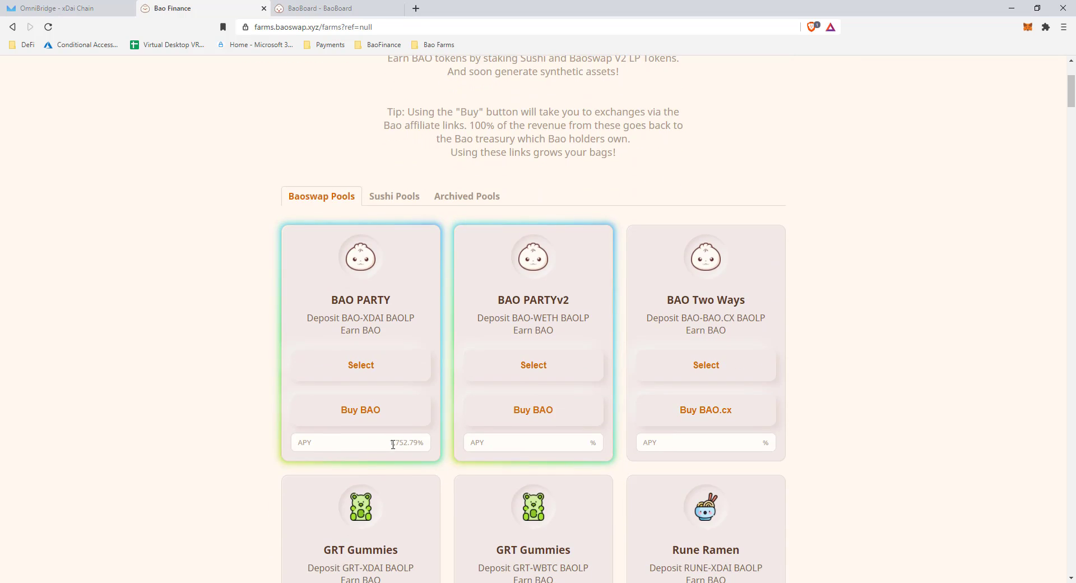
pyautogui.moveTo(391, 447); pyautogui.dragTo(426, 447)
pyautogui.click(582, 449)
pyautogui.moveTo(759, 444); pyautogui.dragTo(771, 442)
pyautogui.click(180, 241)
# - Scroll further and inspect the BAO PARTYv2, BAO Two Ways and BAO PARTY card labels
pyautogui.scroll(-1, 644, 171)
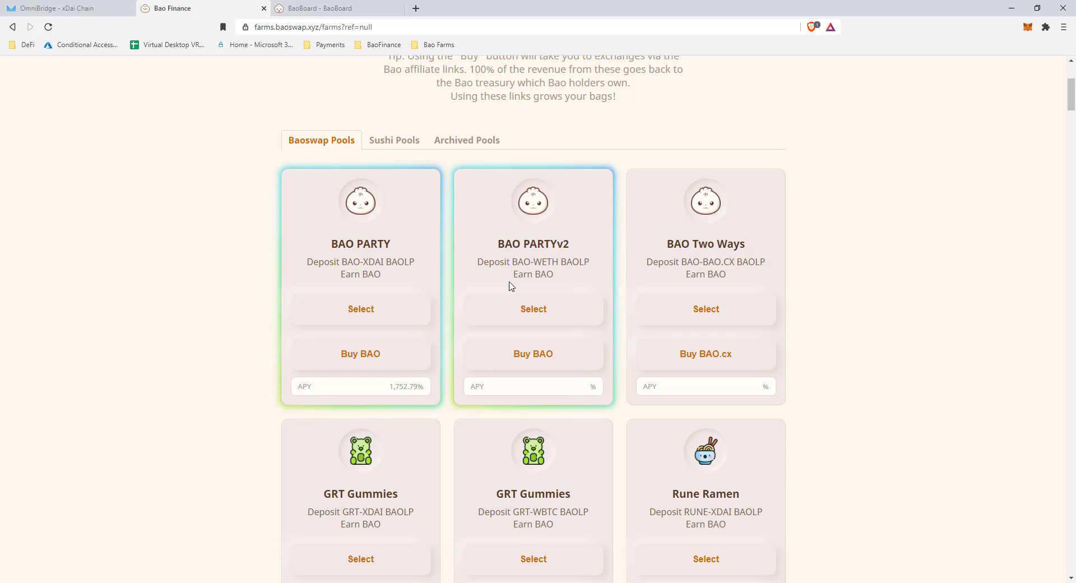
pyautogui.moveTo(516, 262); pyautogui.dragTo(553, 262)
pyautogui.moveTo(681, 262); pyautogui.dragTo(737, 258)
pyautogui.moveTo(341, 262); pyautogui.dragTo(376, 261)
pyautogui.click(377, 261)
pyautogui.hotkey('ctrl', 'f')
pyautogui.write('link')
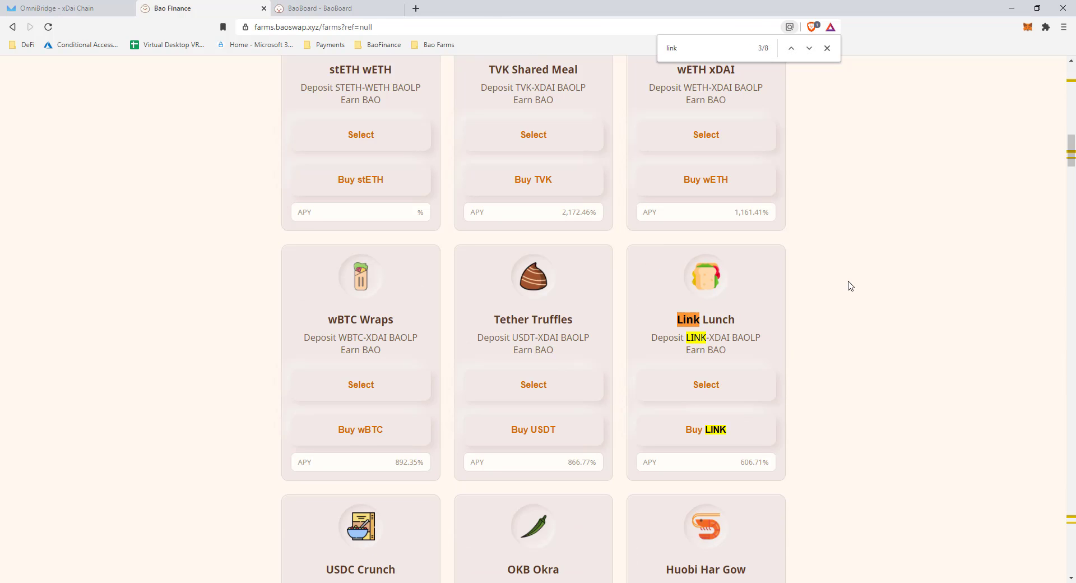
pyautogui.click(827, 49)
pyautogui.moveTo(677, 322); pyautogui.dragTo(723, 333)
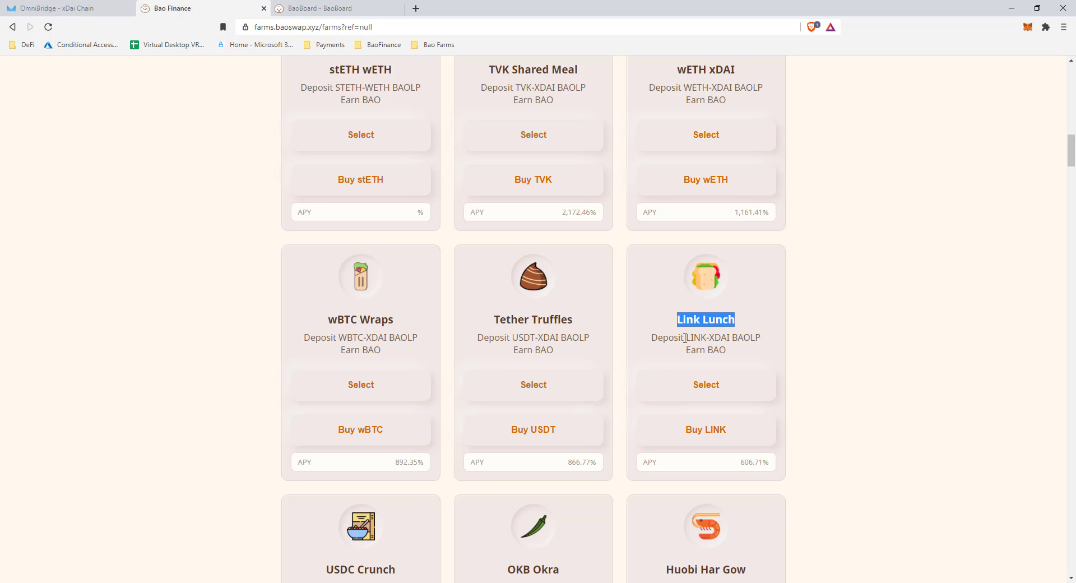
pyautogui.moveTo(688, 337); pyautogui.dragTo(734, 338)
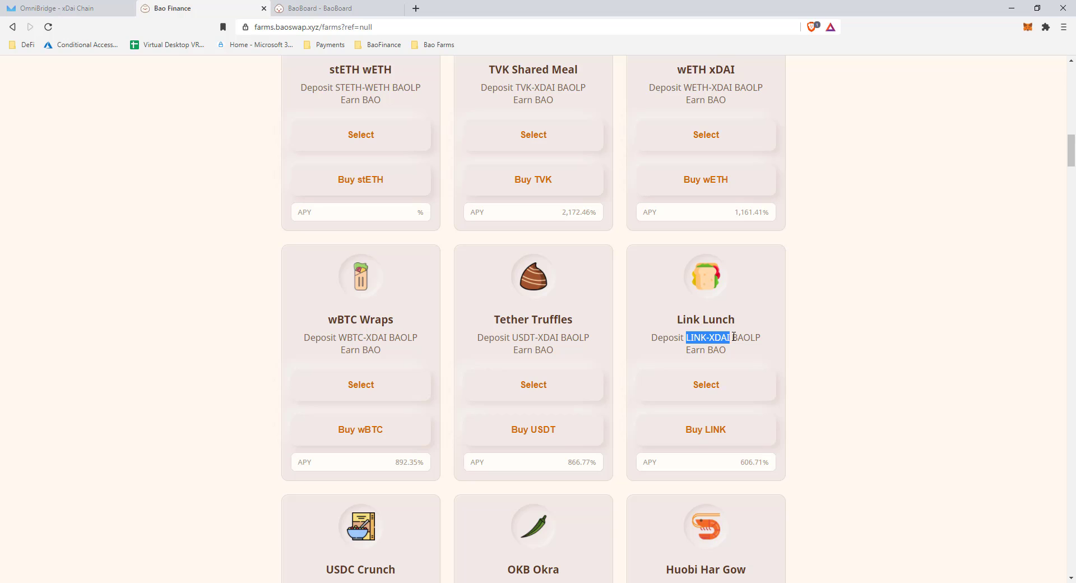
pyautogui.moveTo(733, 337); pyautogui.dragTo(743, 337)
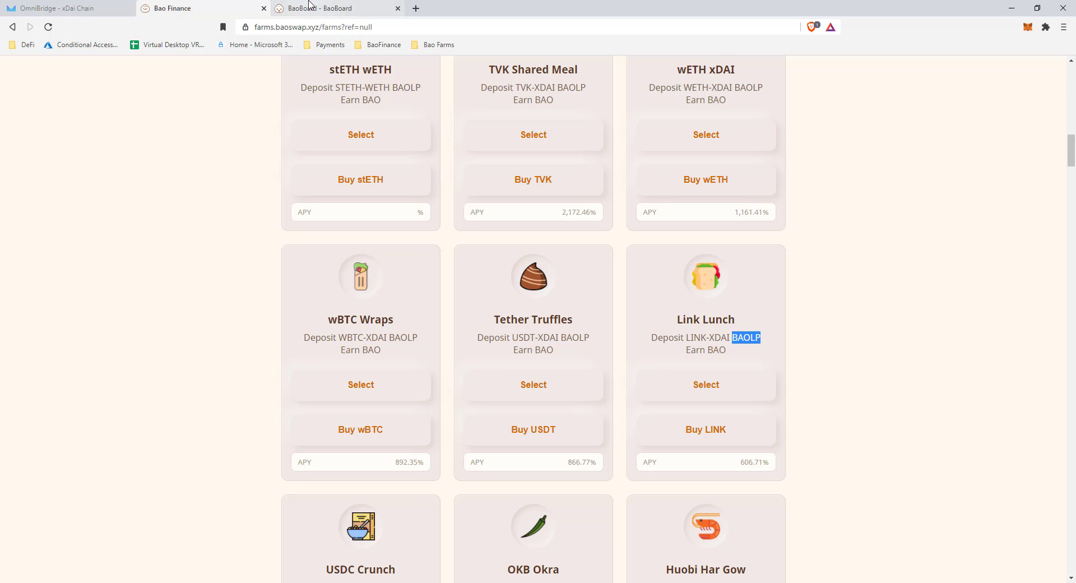
# - Load the Baoswap swap site from the saved BaoFinance links
pyautogui.click(373, 9)
pyautogui.click(399, 45)
pyautogui.click(394, 61)
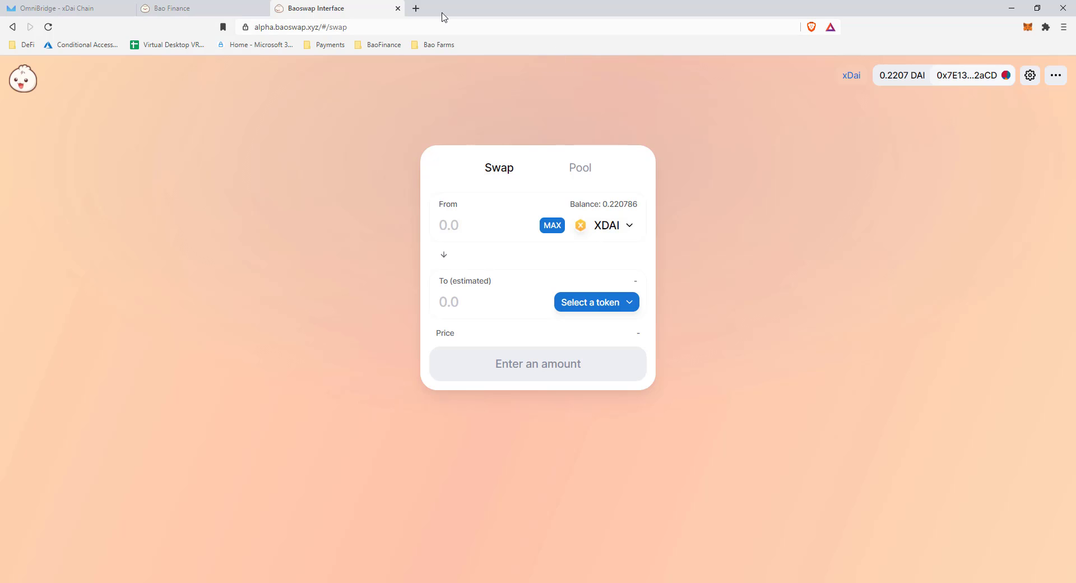
pyautogui.moveTo(288, 27); pyautogui.dragTo(308, 26)
pyautogui.click(656, 283)
# - View the LINK/XDAI liquidity in Baoswap's Pool tab, then return to the Bao Finance farms
pyautogui.click(148, 8)
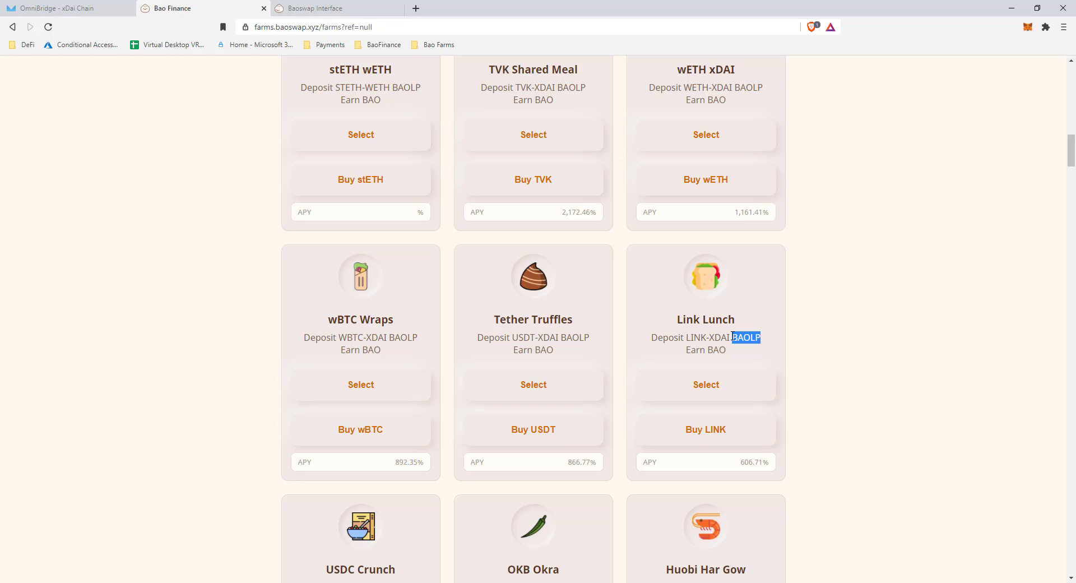
pyautogui.click(389, 7)
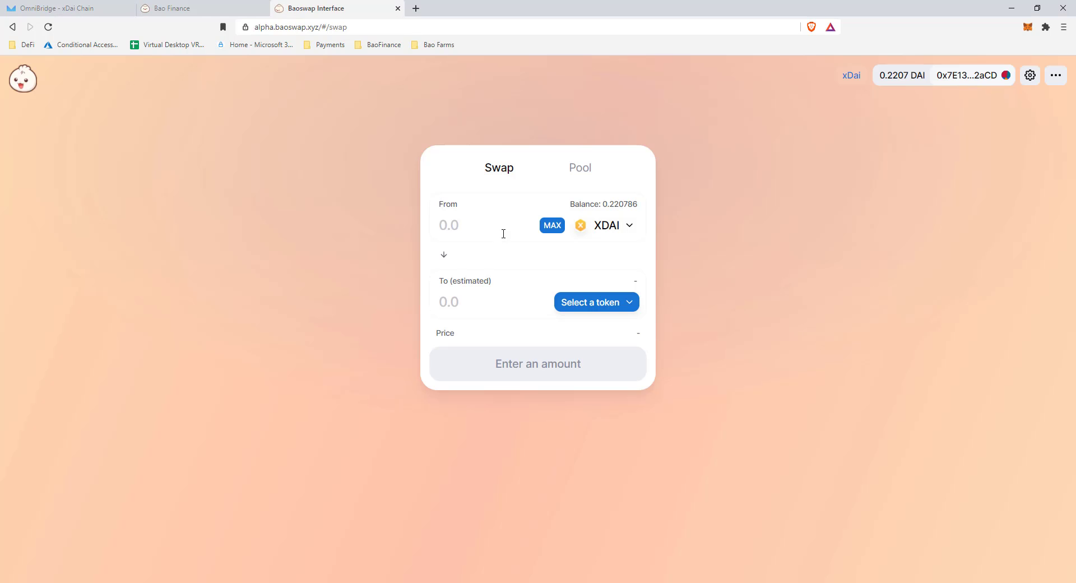
pyautogui.click(579, 172)
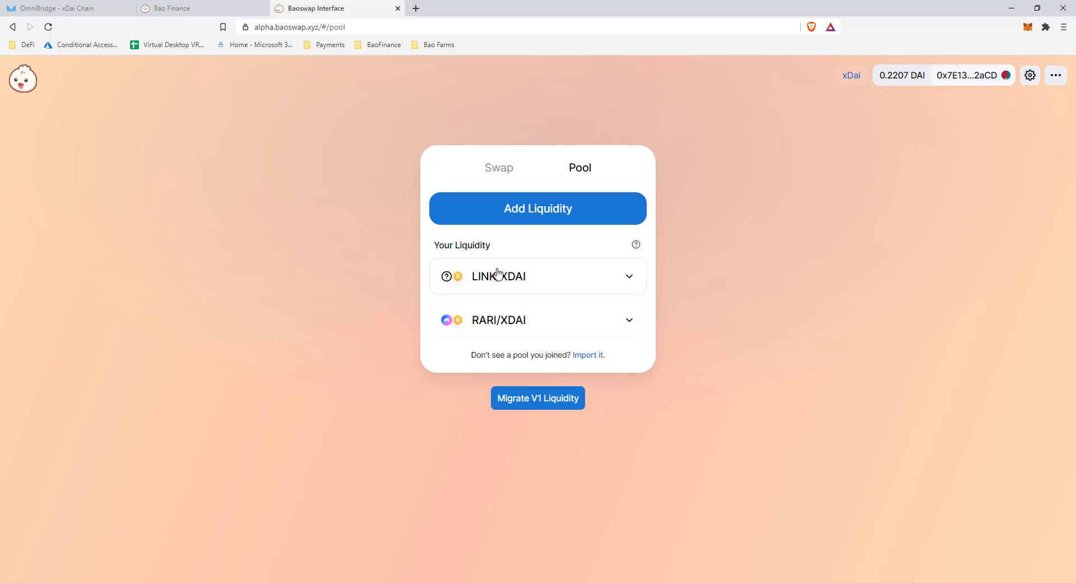
pyautogui.click(194, 13)
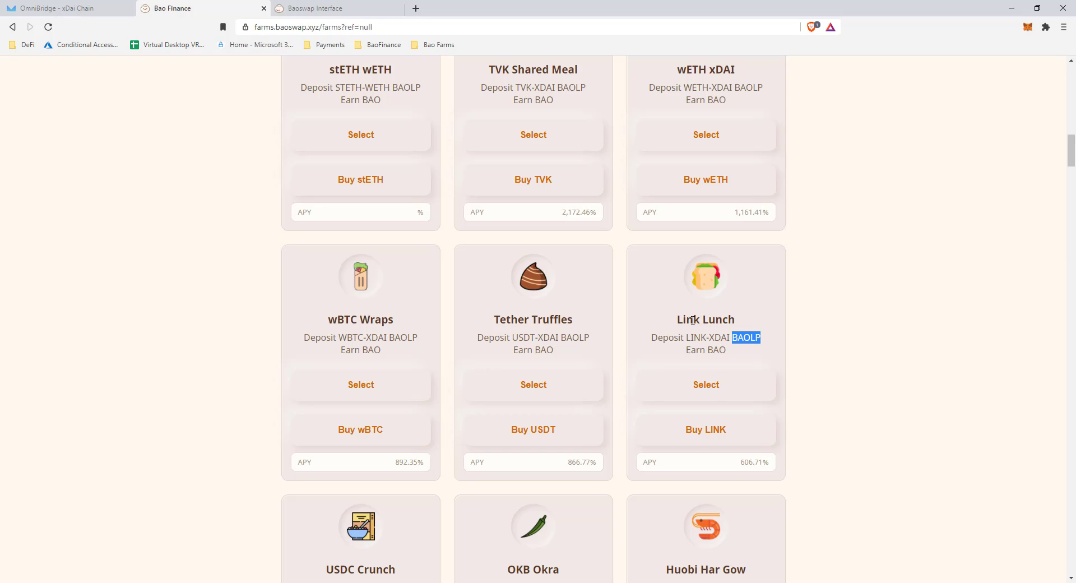
# - Open the Link Lunch farm and fill the deposit with the full 0.901071133483050445 LINK-XDAI BAOLP
pyautogui.click(713, 386)
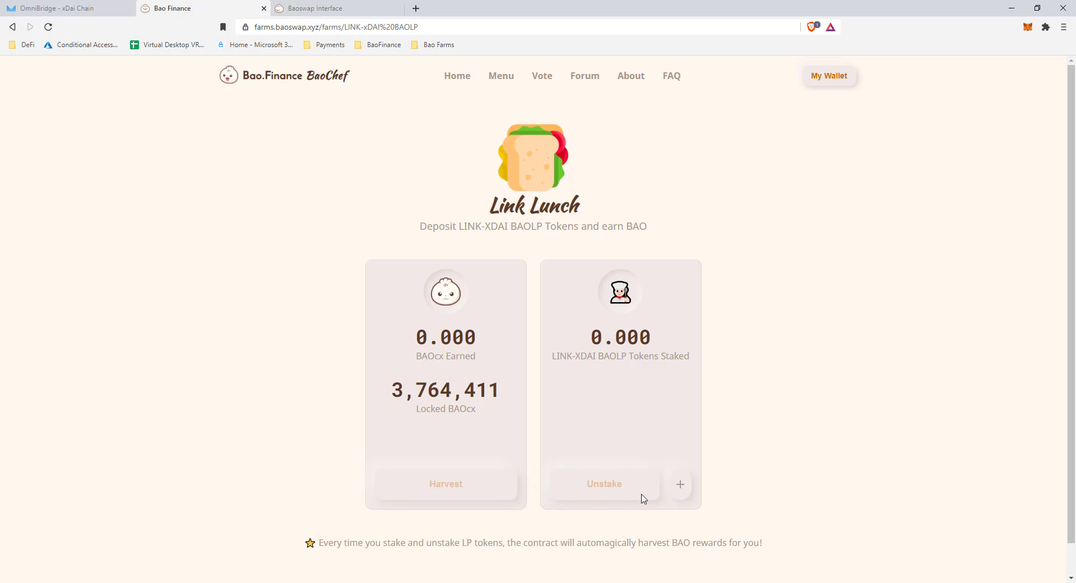
pyautogui.click(680, 485)
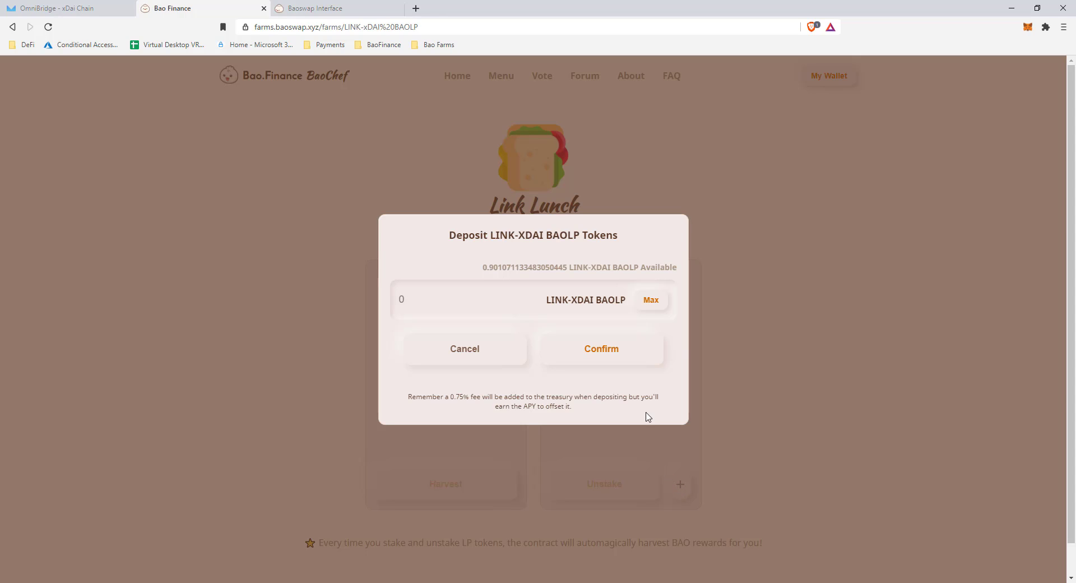
pyautogui.click(649, 300)
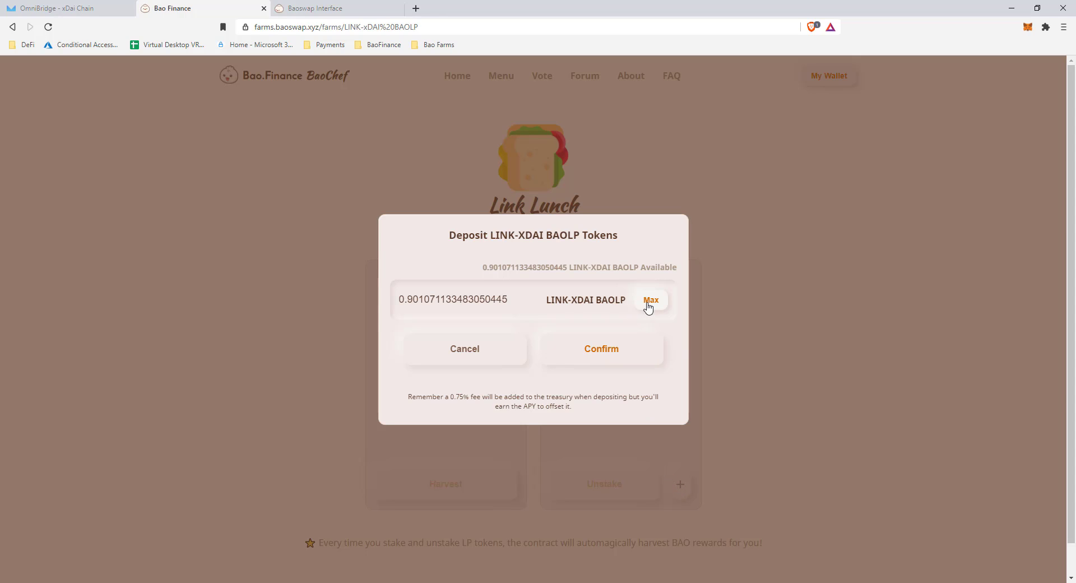
pyautogui.tripleClick(399, 299)
pyautogui.click(457, 300)
# - Submit the Link Lunch deposit and approve it in MetaMask at a 1 GWEI gas price
pyautogui.click(615, 352)
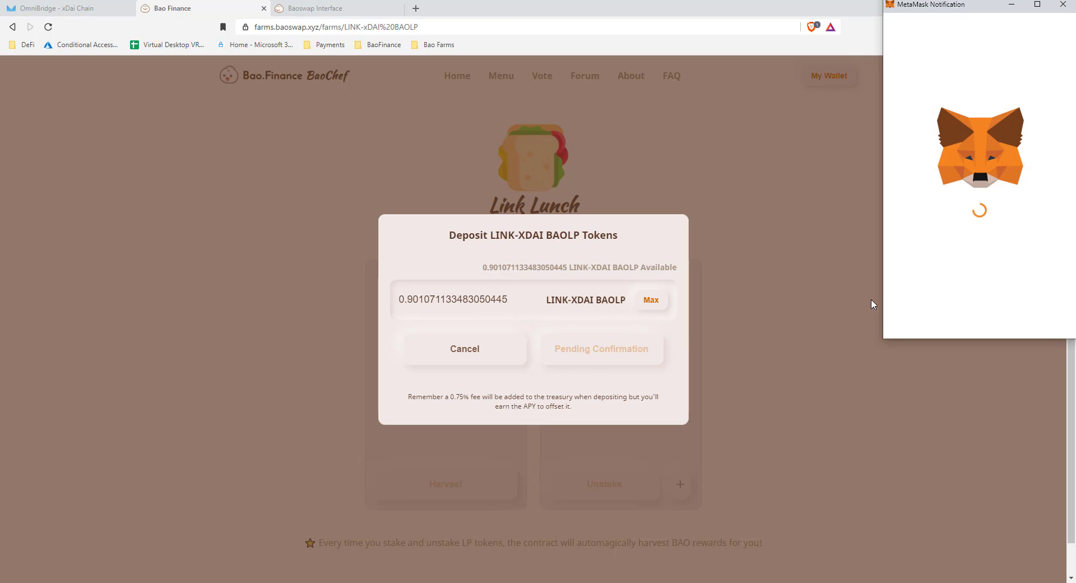
pyautogui.doubleClick(923, 213)
pyautogui.write('1')
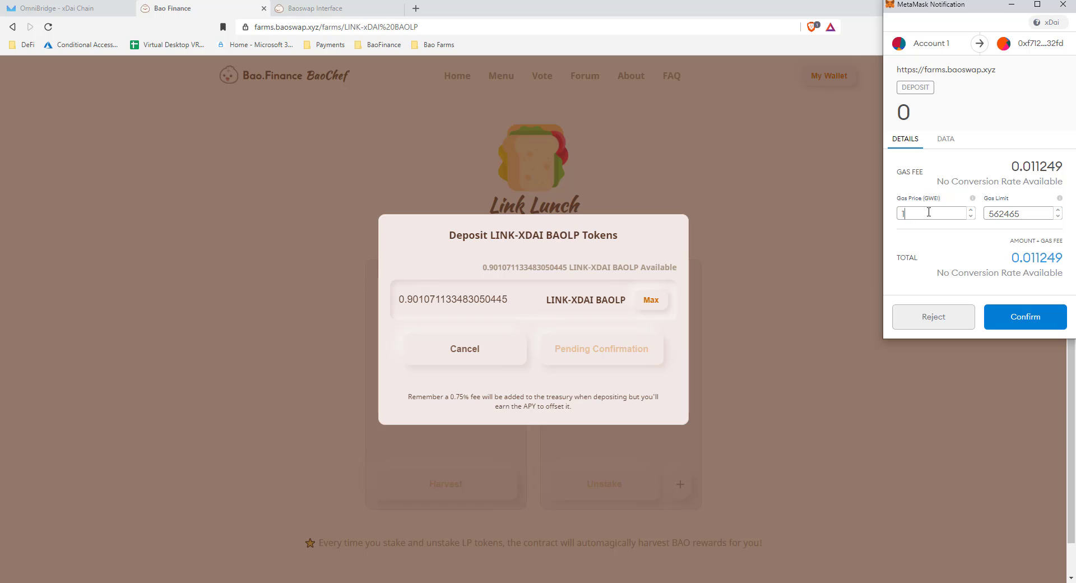
pyautogui.click(1025, 318)
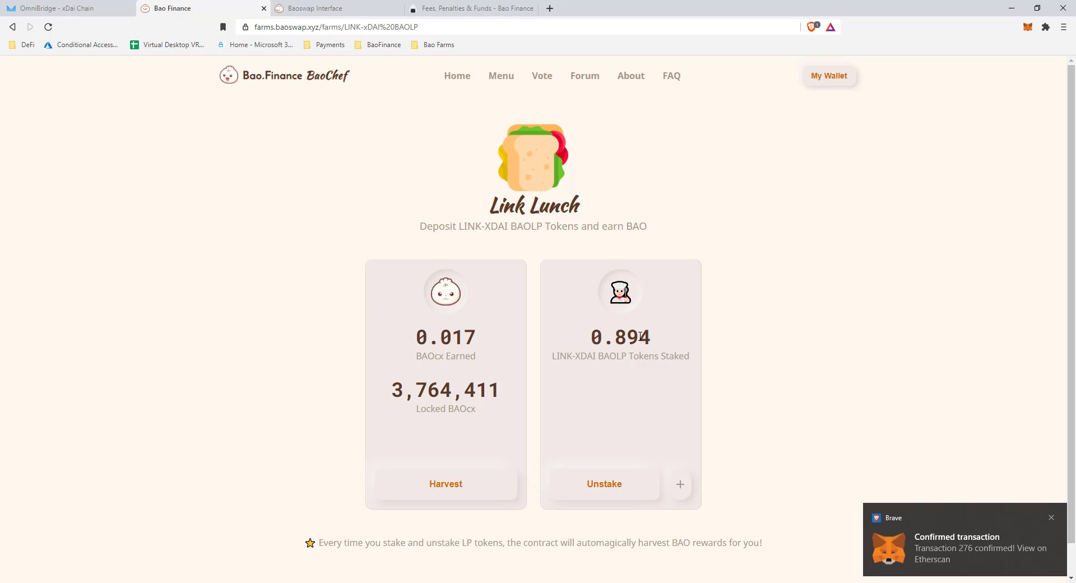
# - Cancel a second Link Lunch deposit and open the Unstake form for the 0.894 staked LINK-XDAI BAOLP
pyautogui.moveTo(617, 337); pyautogui.dragTo(662, 338)
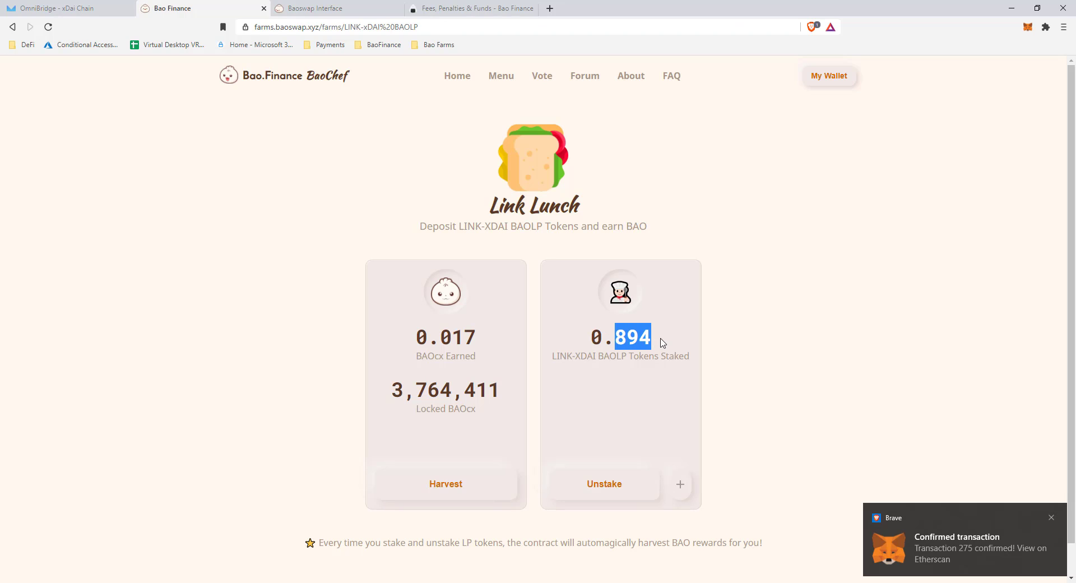
pyautogui.click(680, 484)
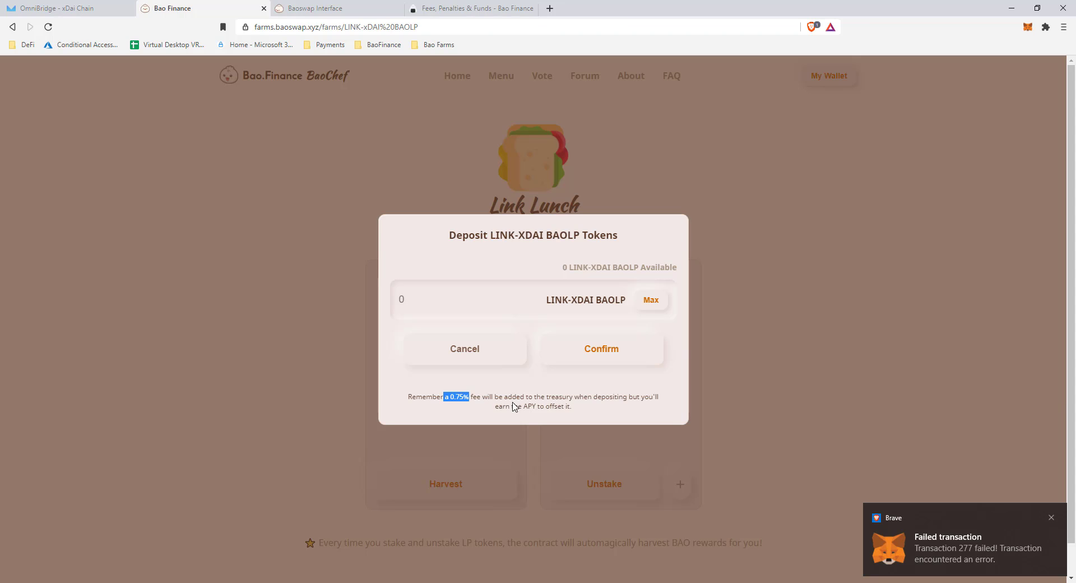
pyautogui.click(1051, 518)
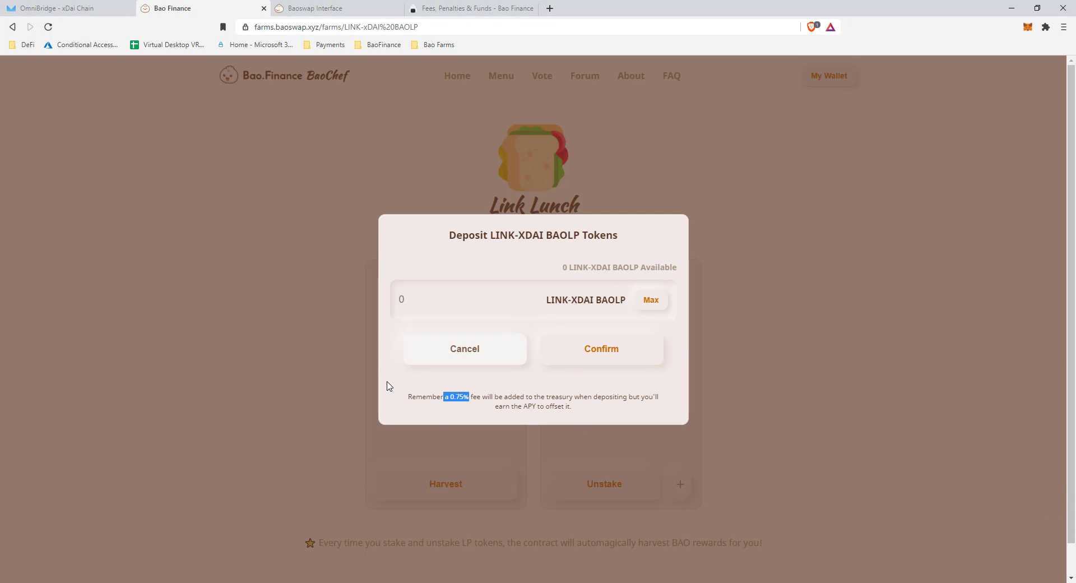
pyautogui.click(472, 397)
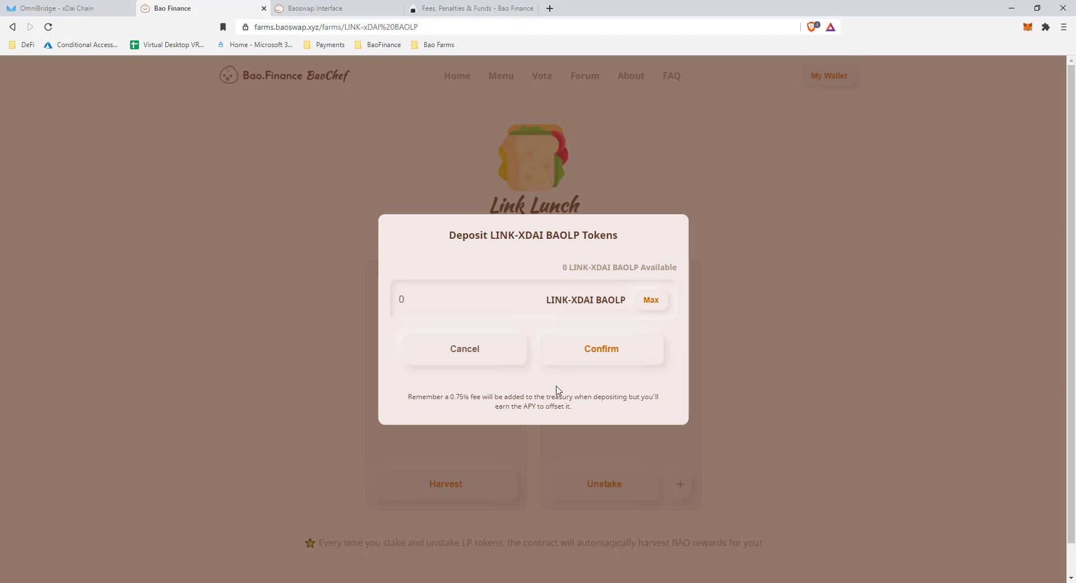
pyautogui.click(511, 357)
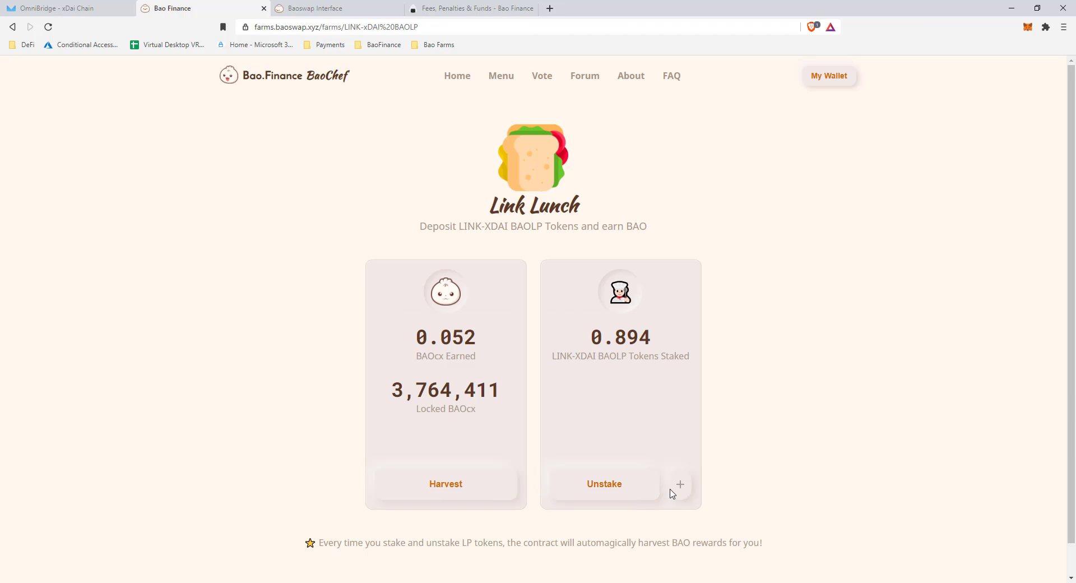
pyautogui.click(614, 486)
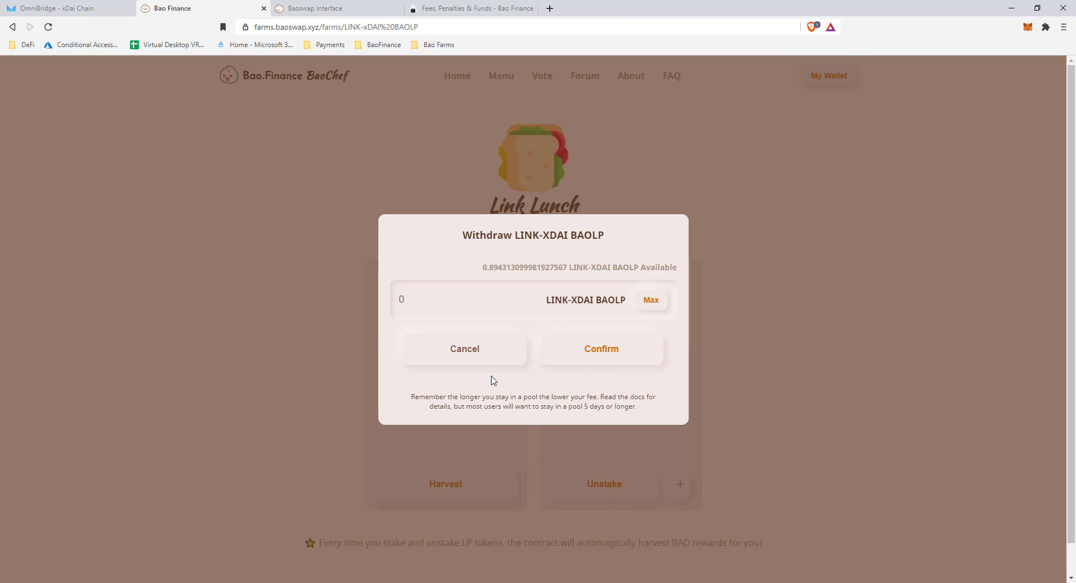
# - Read the 25% slashing fee rule in the Fees, Penalties & Funds docs
pyautogui.click(476, 8)
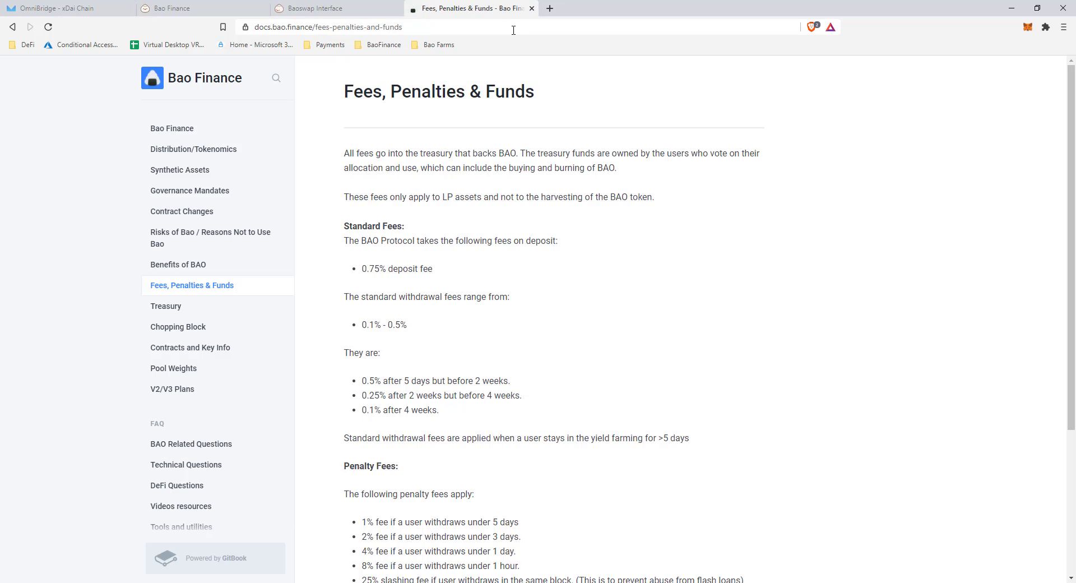
pyautogui.scroll(-2, 661, 275)
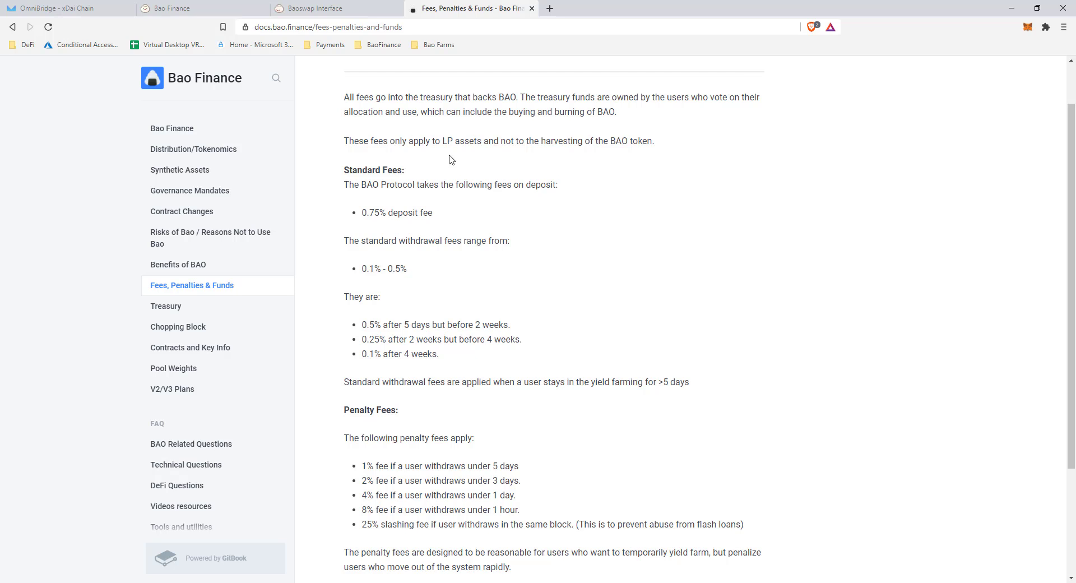
pyautogui.scroll(1, 451, 159)
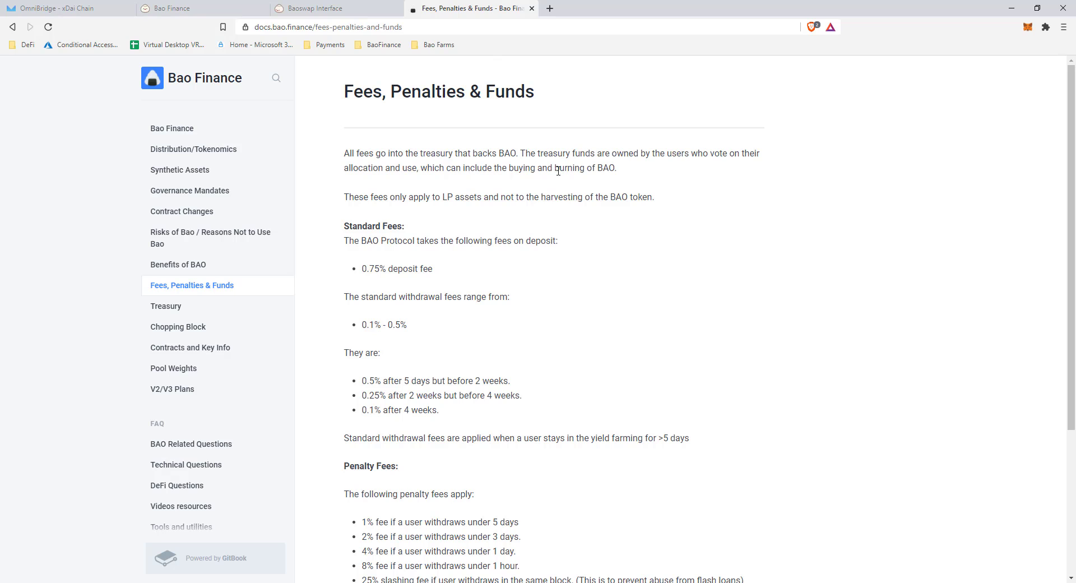
pyautogui.scroll(-3, 551, 253)
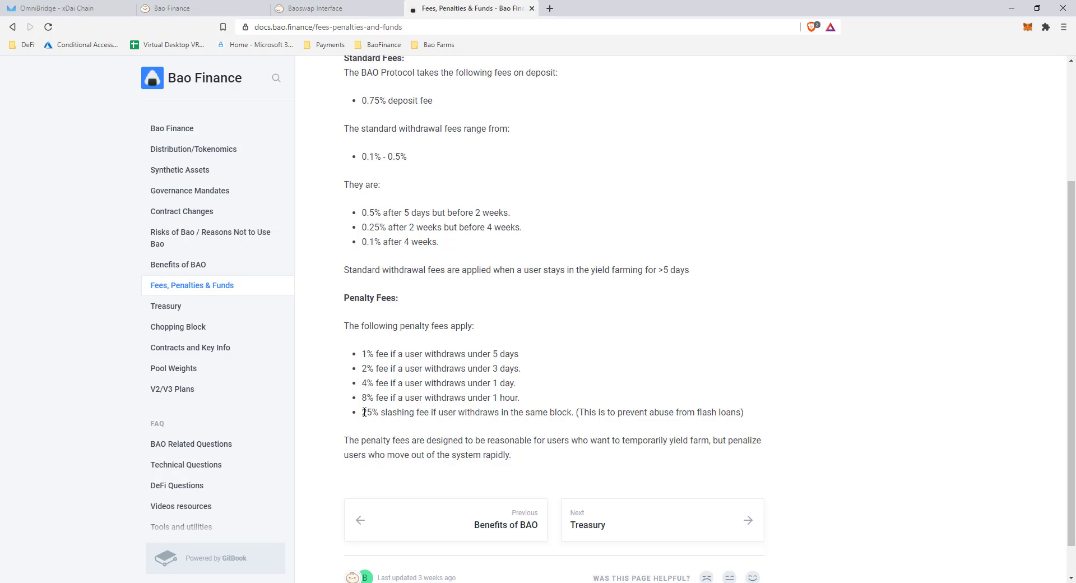
pyautogui.moveTo(363, 411); pyautogui.dragTo(384, 412)
pyautogui.moveTo(415, 413); pyautogui.dragTo(575, 411)
# - Return to the Bao Finance farm and cancel the withdrawal without unstaking
pyautogui.click(278, 7)
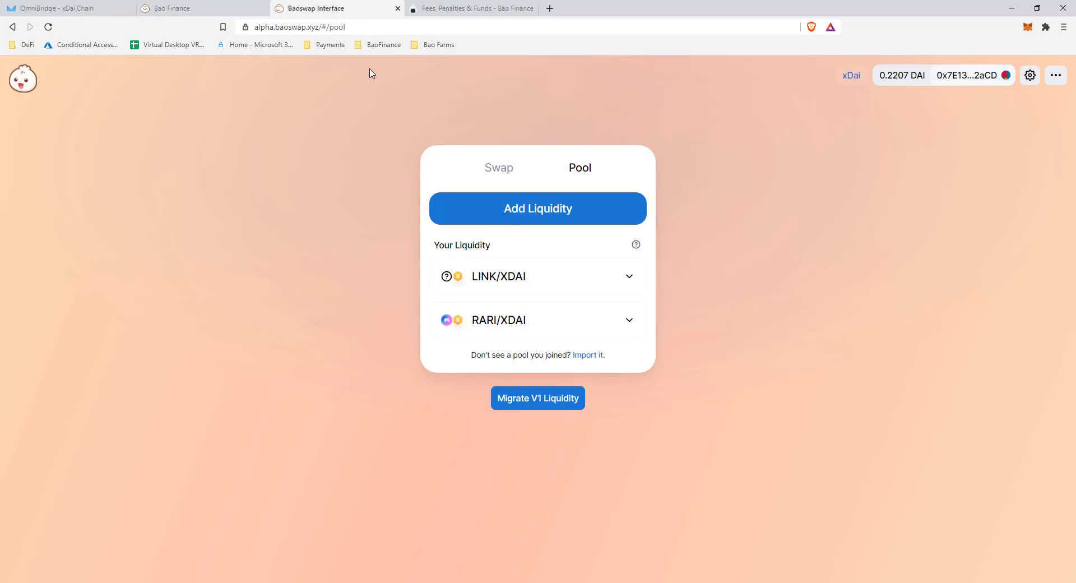
pyautogui.click(224, 8)
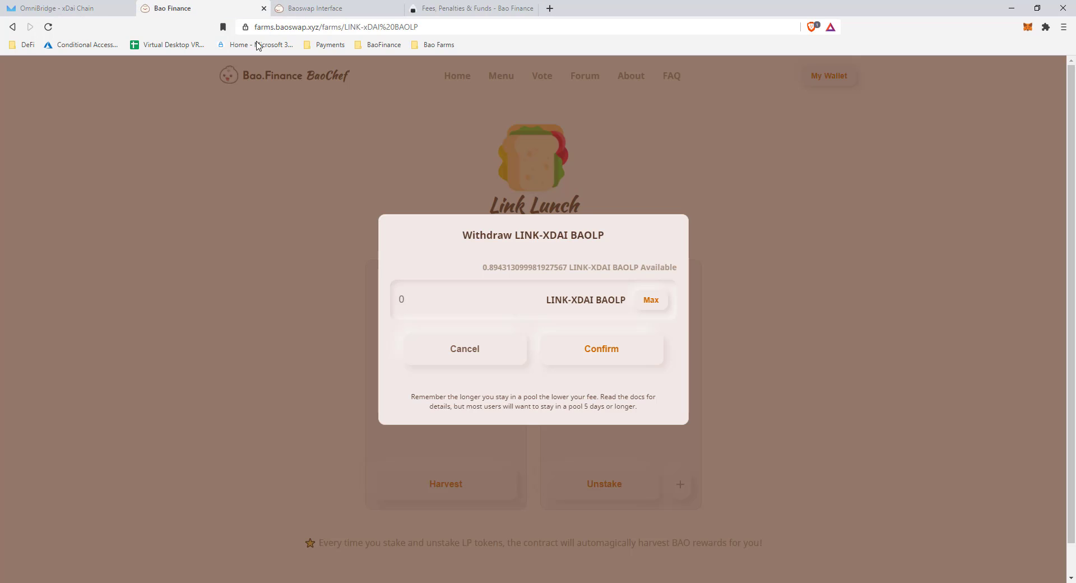
pyautogui.click(798, 364)
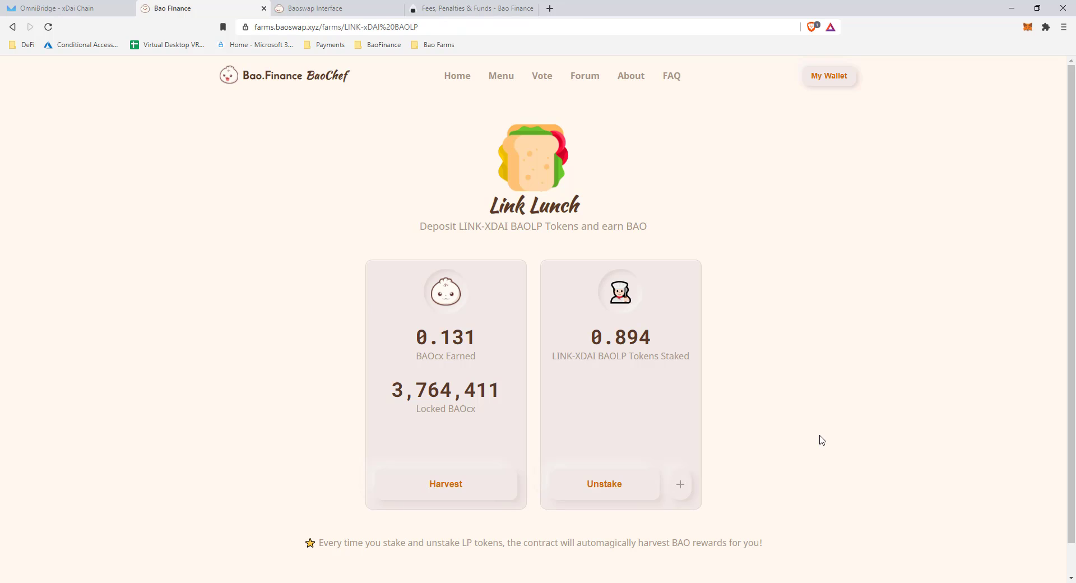
# - Review the 25% slashing fee and 8% one-hour withdrawal fee in the Fees docs
pyautogui.click(467, 8)
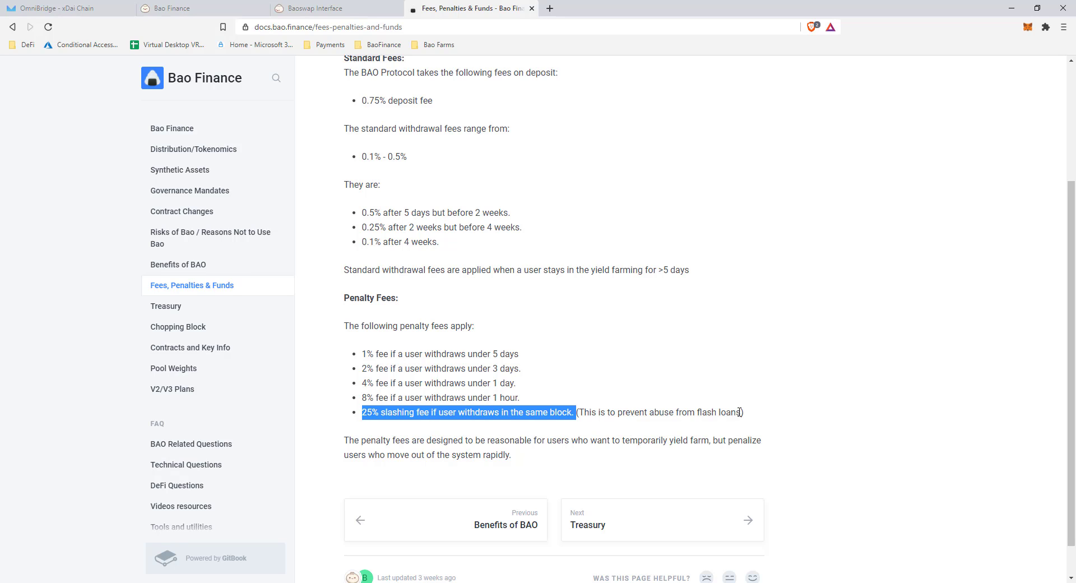
pyautogui.click(375, 413)
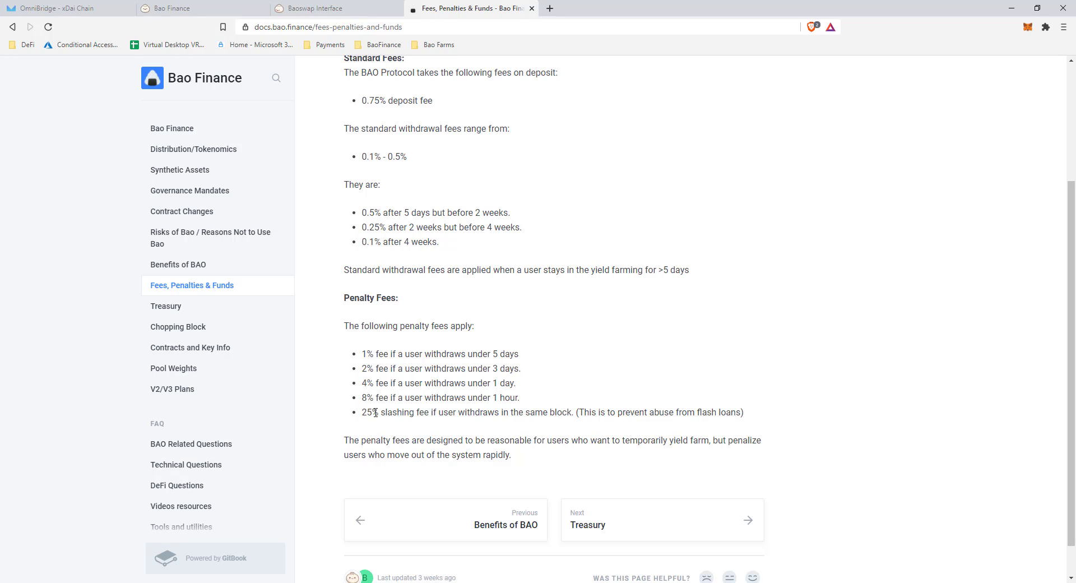
pyautogui.moveTo(366, 412)
pyautogui.mouseDown()
pyautogui.moveTo(579, 410)
pyautogui.moveTo(366, 399)
pyautogui.mouseUp()
pyautogui.click(520, 403)
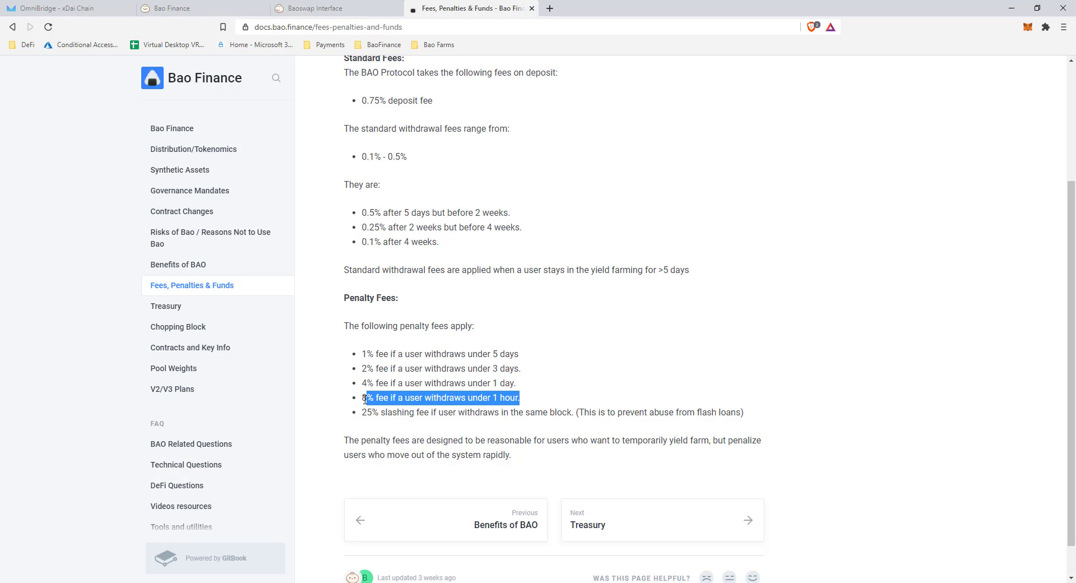
pyautogui.click(370, 399)
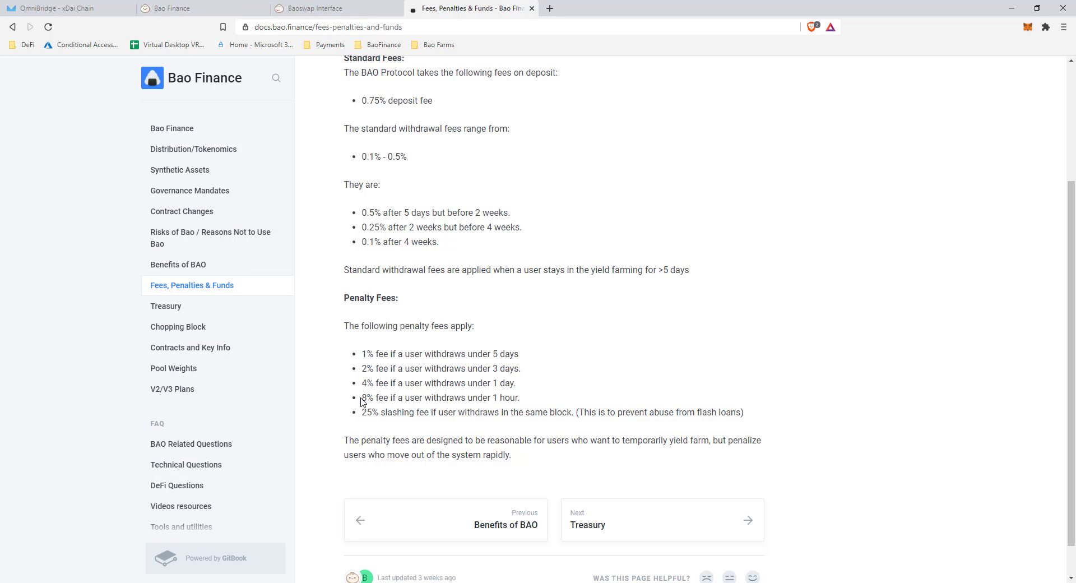
pyautogui.moveTo(364, 398); pyautogui.dragTo(521, 401)
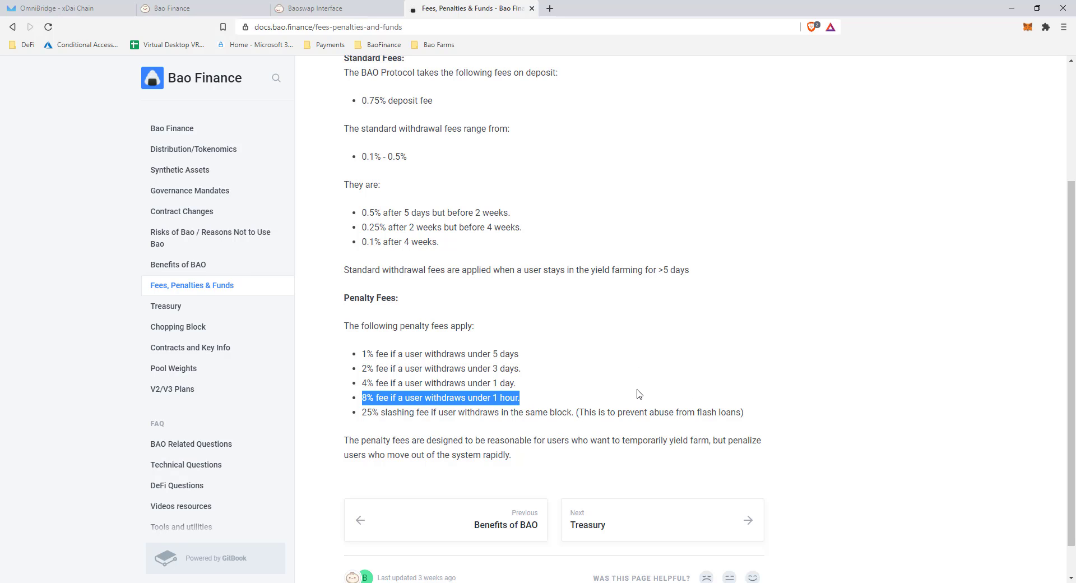
pyautogui.click(372, 396)
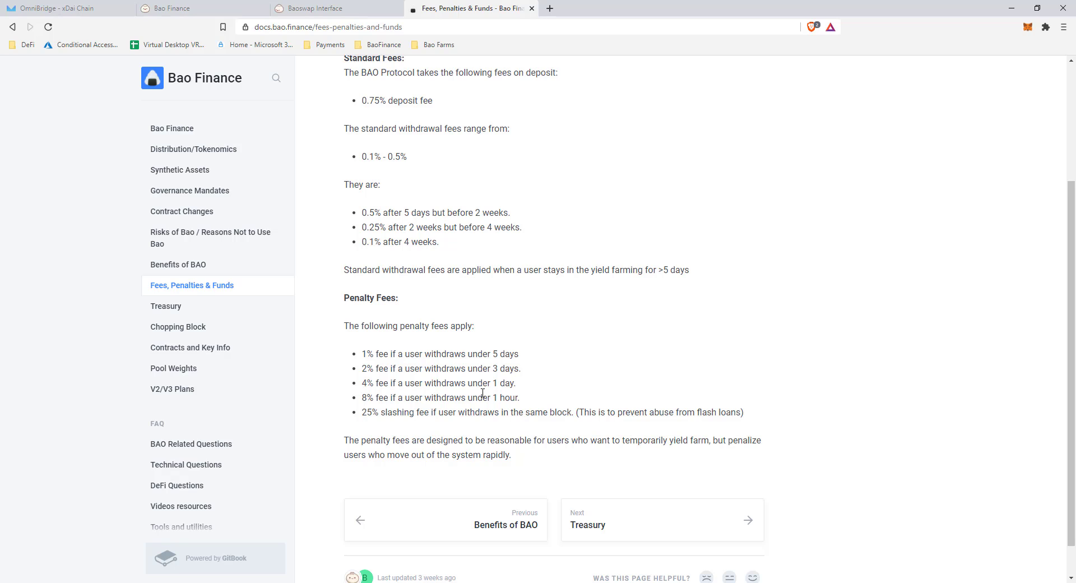
# - Review the 5-day rule and 0.5%, 0.25%, 0.1% fee tiers, then return to Distribution/Tokenomics
pyautogui.moveTo(518, 355); pyautogui.dragTo(373, 354)
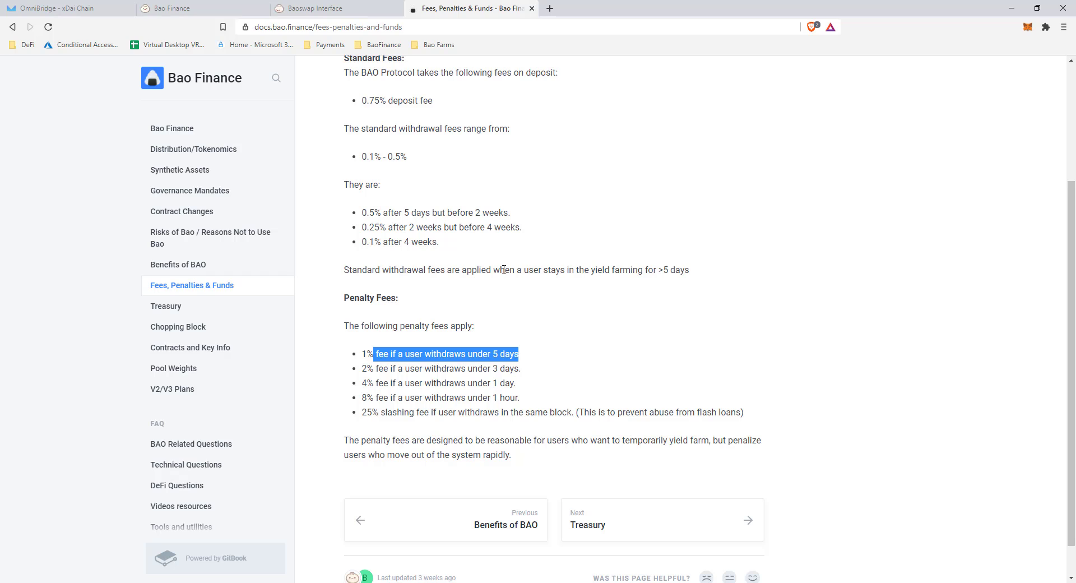
pyautogui.moveTo(550, 270); pyautogui.dragTo(364, 216)
pyautogui.click(693, 273)
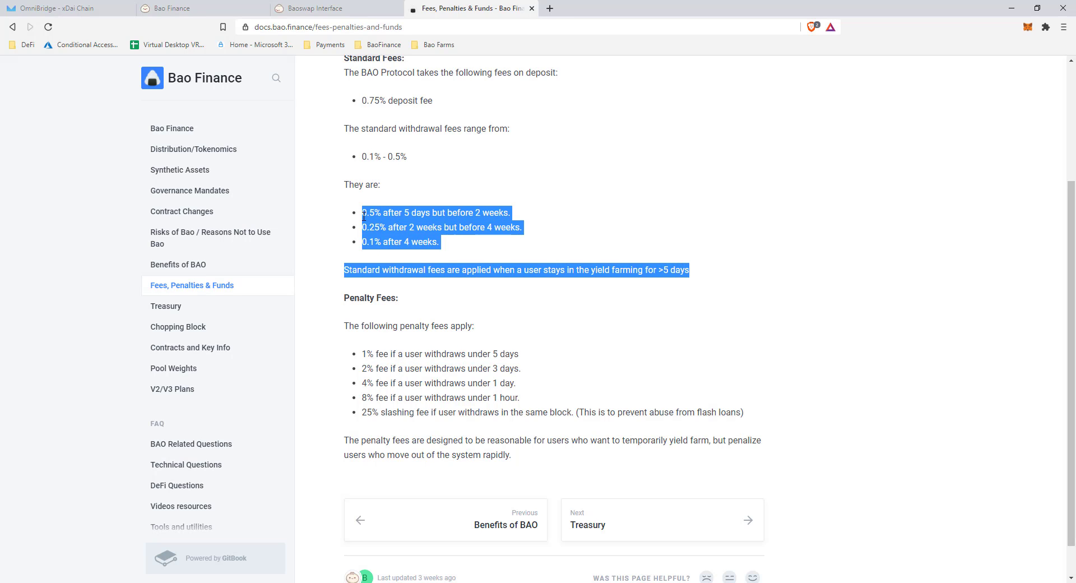
pyautogui.click(364, 216)
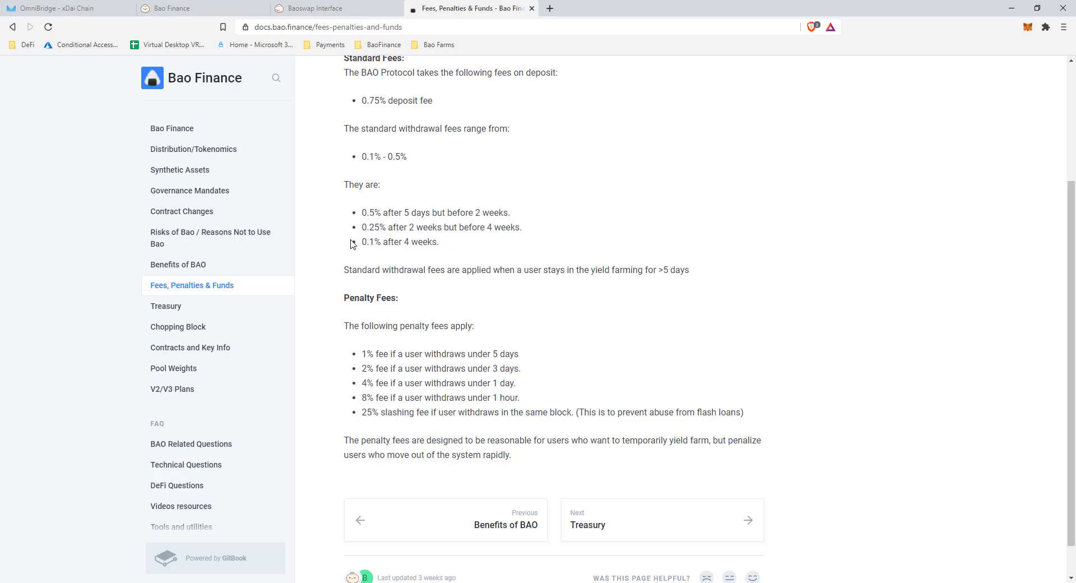
pyautogui.moveTo(364, 242); pyautogui.dragTo(440, 247)
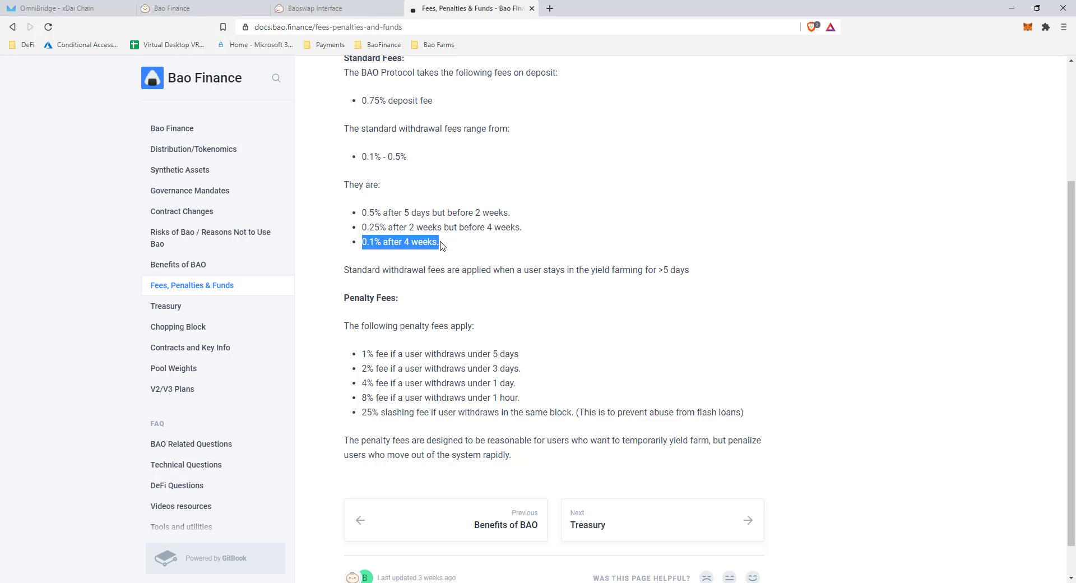
pyautogui.moveTo(363, 227); pyautogui.dragTo(541, 230)
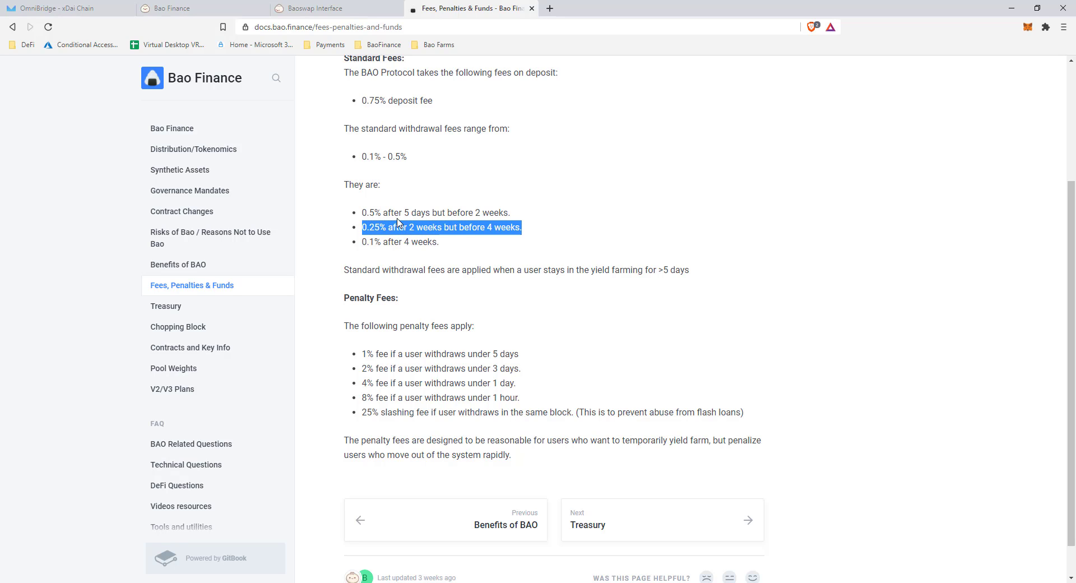
pyautogui.moveTo(394, 212); pyautogui.dragTo(498, 214)
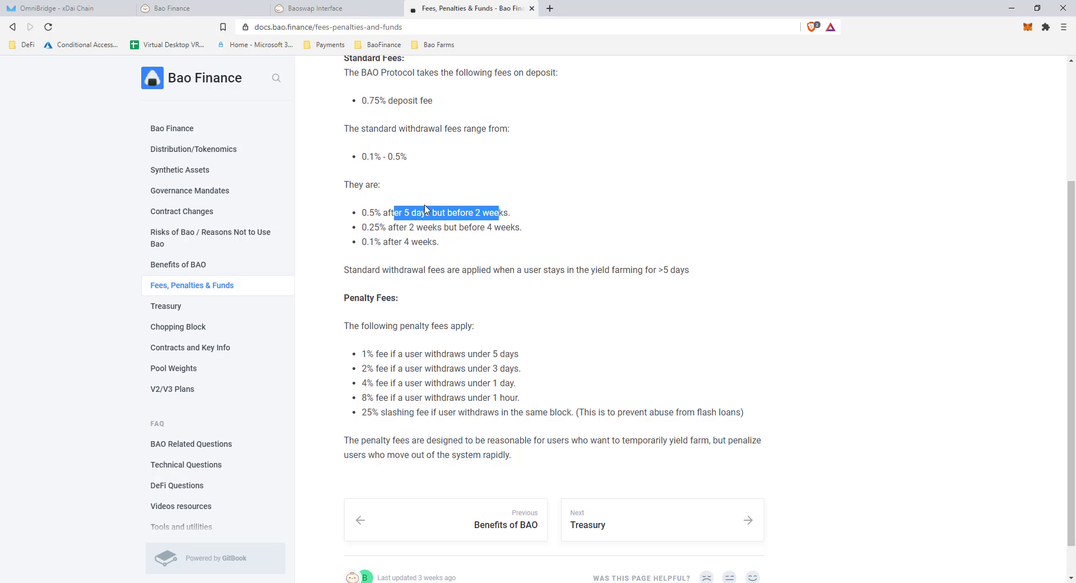
pyautogui.click(384, 212)
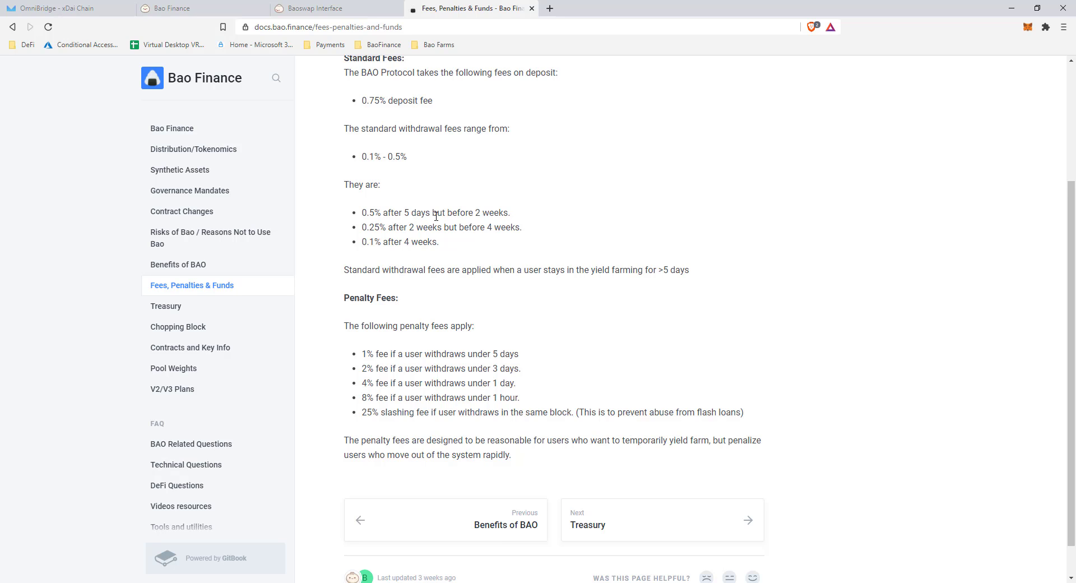
pyautogui.hotkey('alt', 'Left')
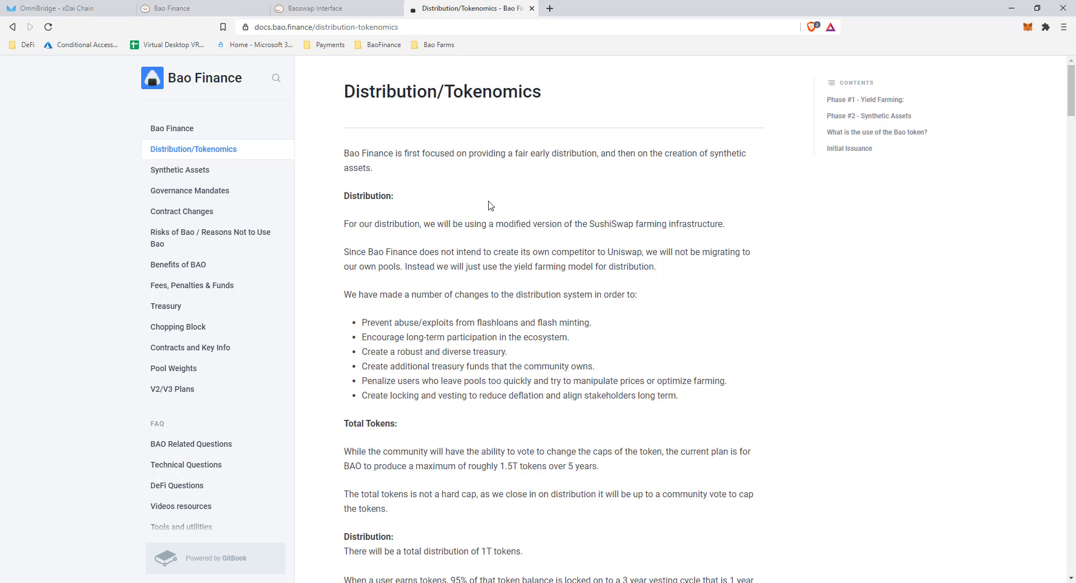
# - Read the 5% upfront BAO release and 95% locked three-year vesting terms on Distribution/Tokenomics
pyautogui.scroll(-5, 489, 201)
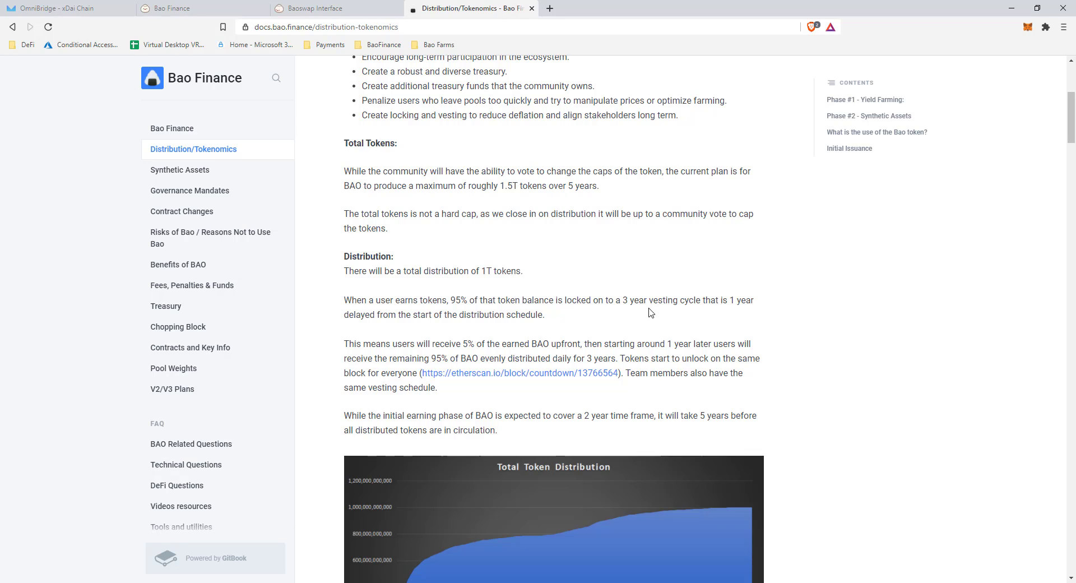
pyautogui.moveTo(440, 344); pyautogui.dragTo(487, 344)
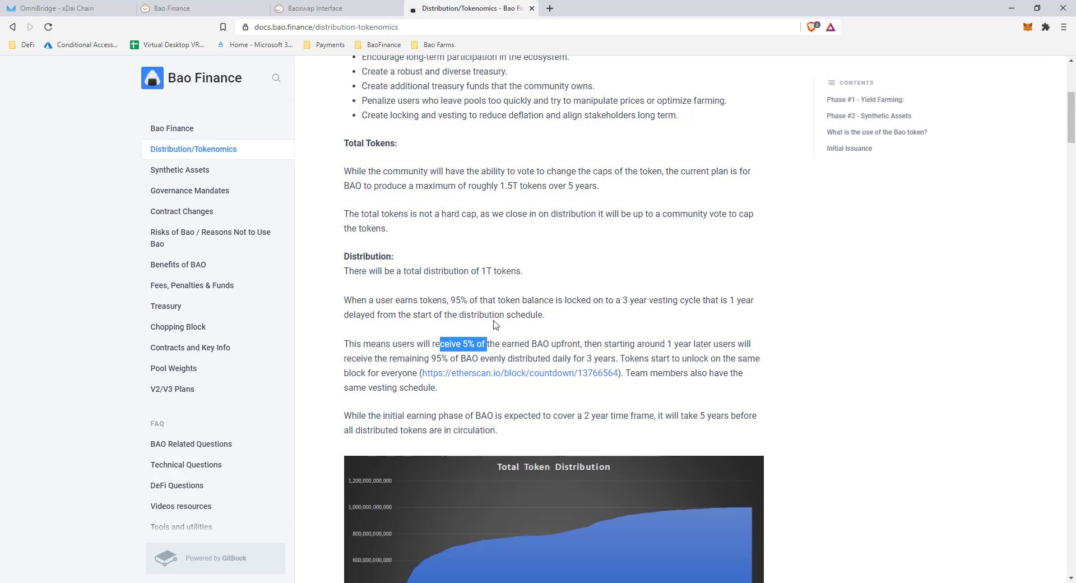
pyautogui.moveTo(437, 298); pyautogui.dragTo(630, 301)
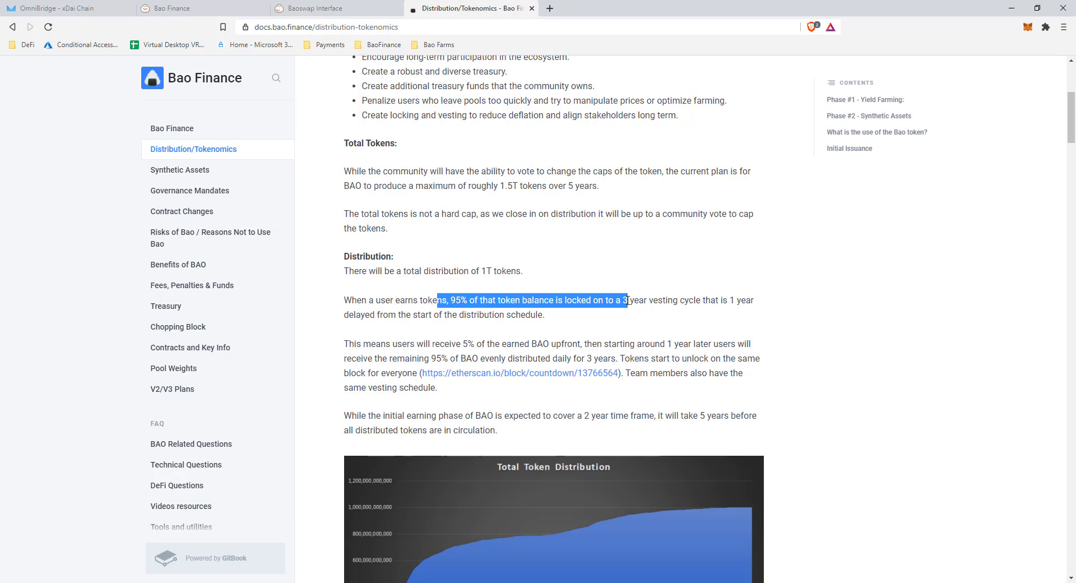
pyautogui.hotkey('shift', 'Home')
pyautogui.moveTo(659, 297); pyautogui.dragTo(669, 297)
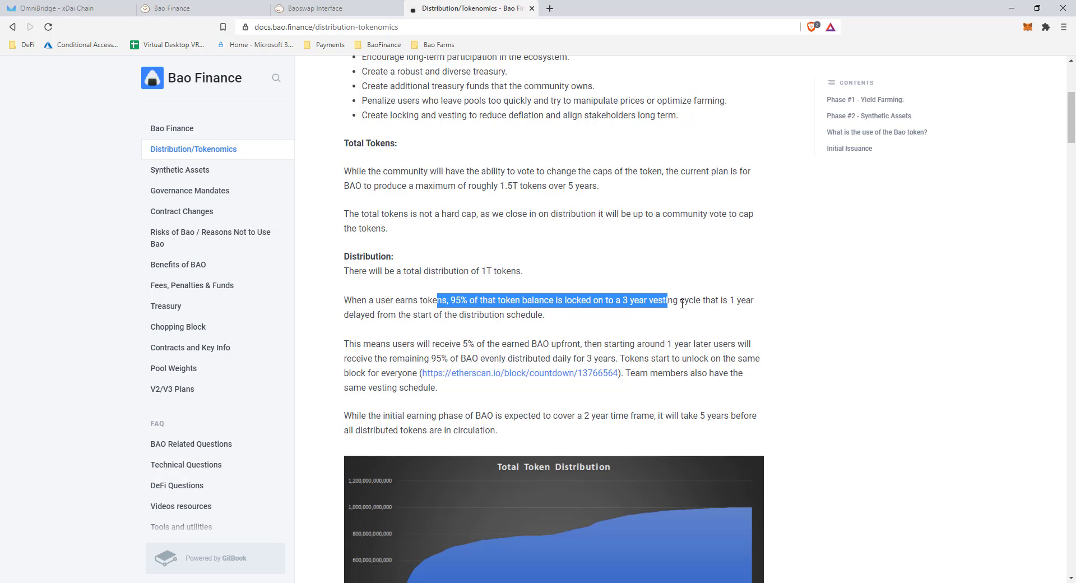
pyautogui.scroll(-7, 667, 296)
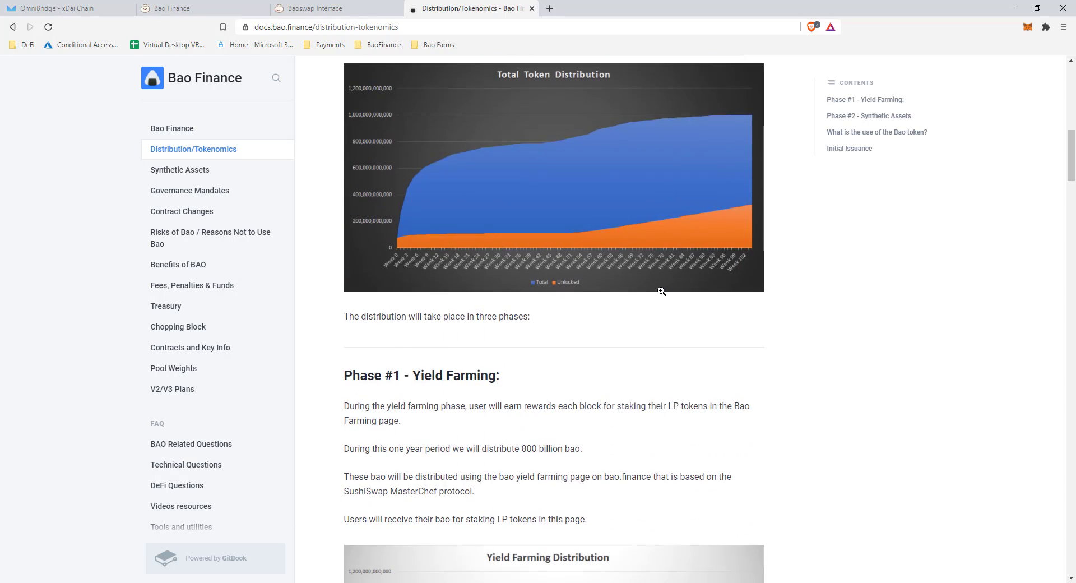
pyautogui.scroll(7, 659, 289)
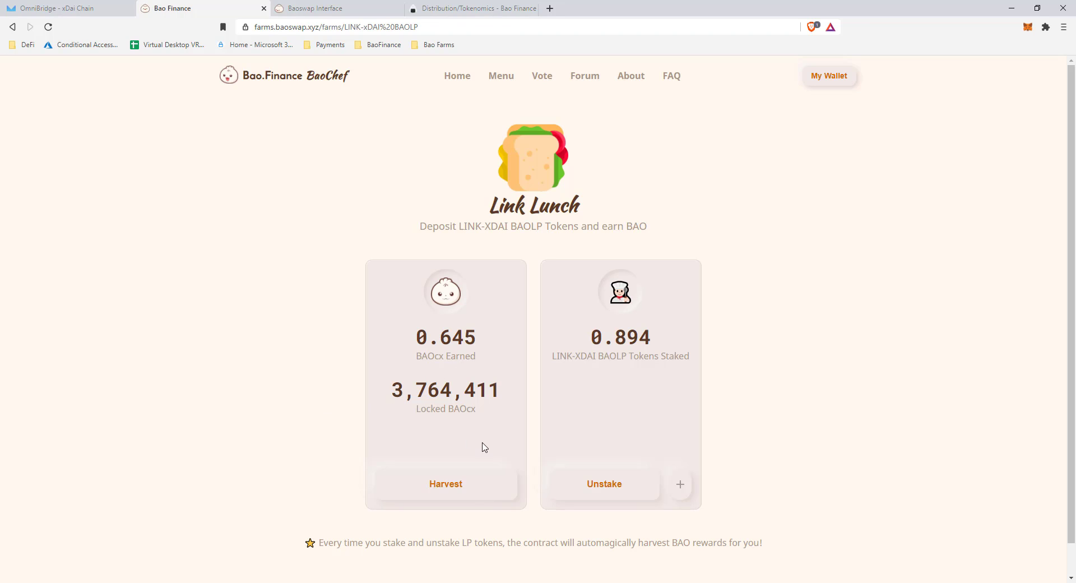
# - Harvest the Link Lunch BAO rewards, approving the MetaMask claim at a 1 gwei gas price
pyautogui.click(463, 486)
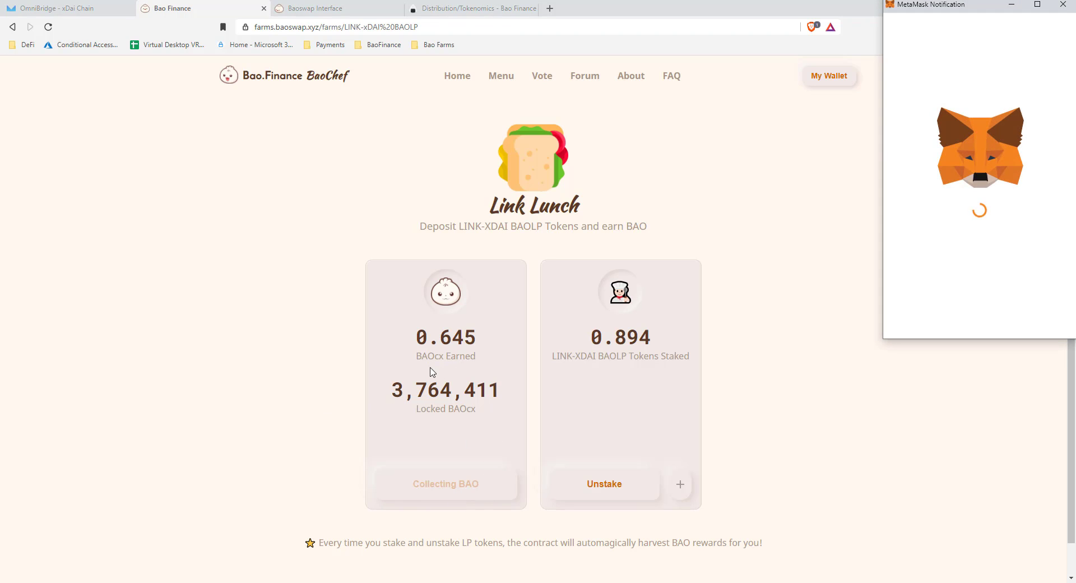
pyautogui.moveTo(920, 219); pyautogui.dragTo(860, 208)
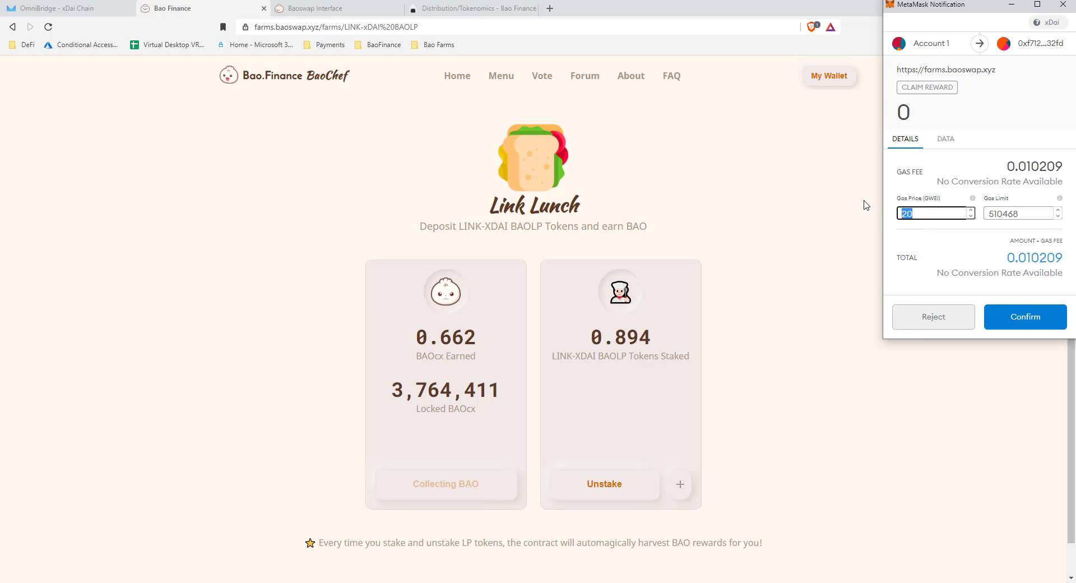
pyautogui.write('1')
pyautogui.click(1026, 316)
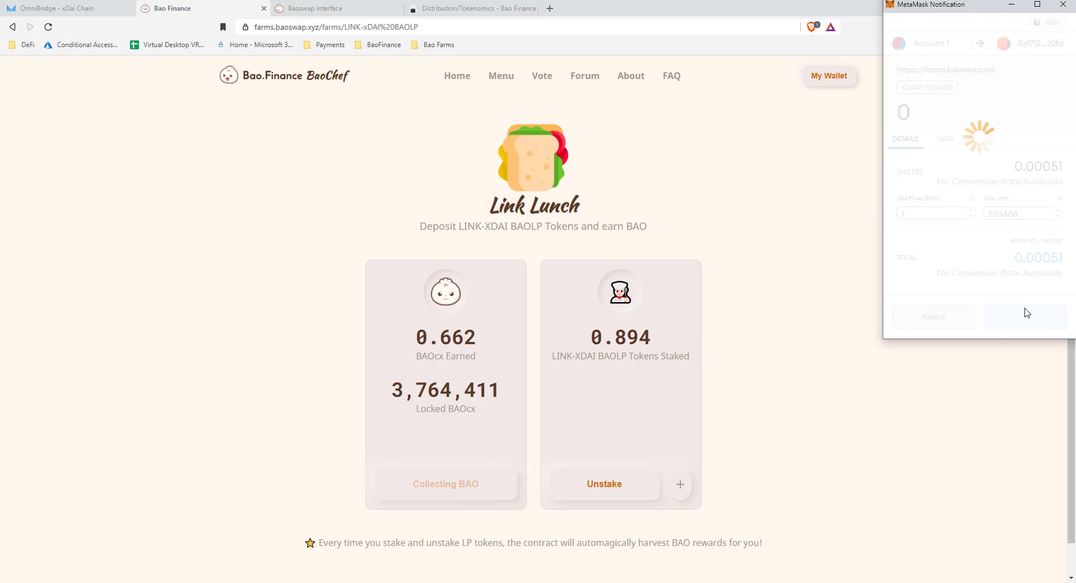
pyautogui.click(436, 44)
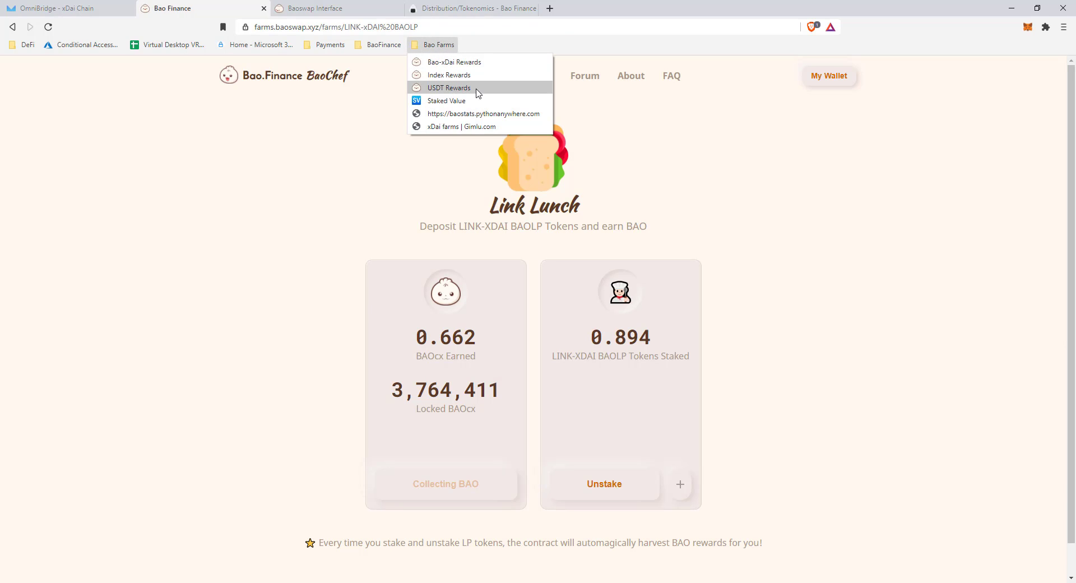
# - Open the USDT Rewards farm bookmark and connect the MetaMask wallet
pyautogui.click(449, 87)
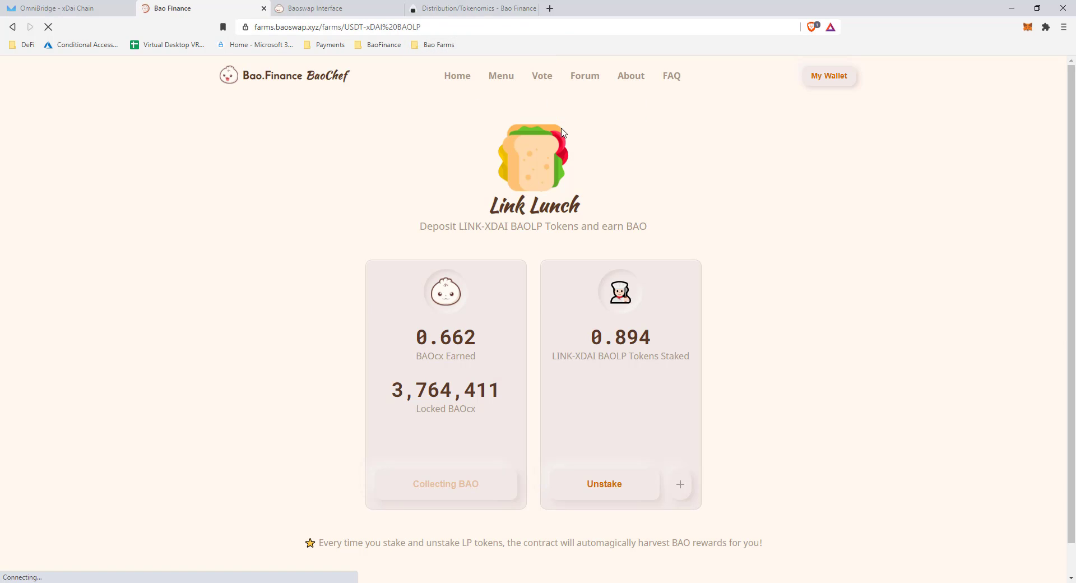
pyautogui.click(541, 335)
pyautogui.click(465, 362)
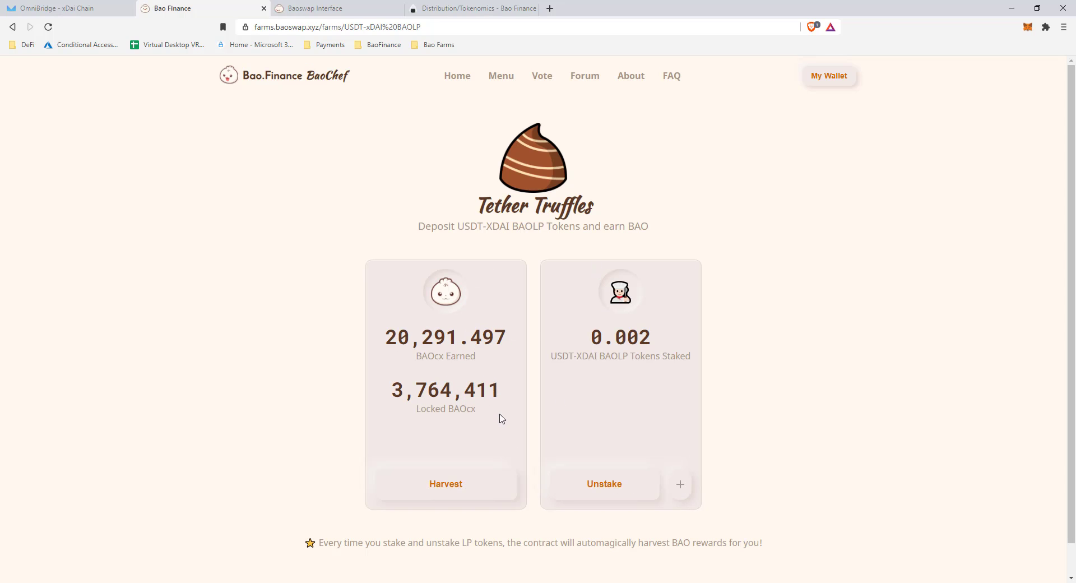
# - Review the Tether Truffles earned (over 20,300) and locked BAOcx amounts
pyautogui.moveTo(457, 335); pyautogui.dragTo(376, 337)
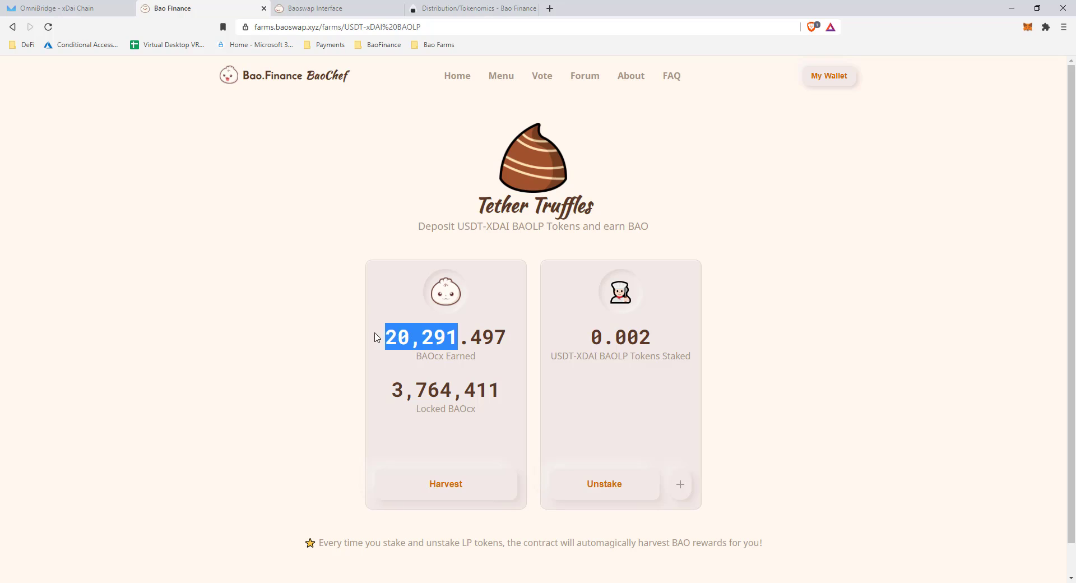
pyautogui.click(449, 338)
pyautogui.moveTo(459, 337); pyautogui.dragTo(448, 488)
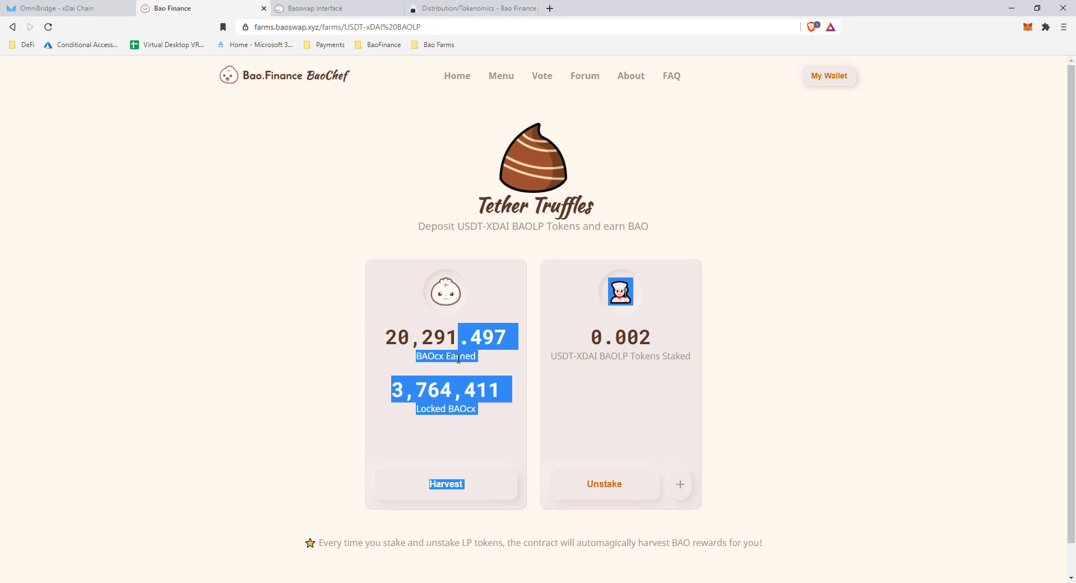
pyautogui.click(473, 336)
pyautogui.moveTo(508, 338); pyautogui.dragTo(383, 337)
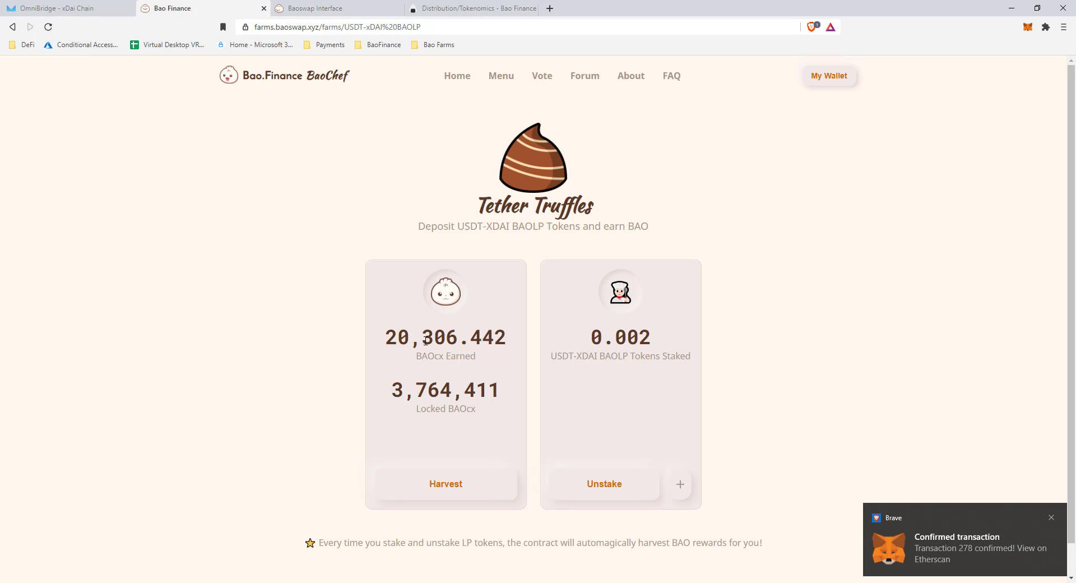
pyautogui.moveTo(396, 386); pyautogui.dragTo(509, 389)
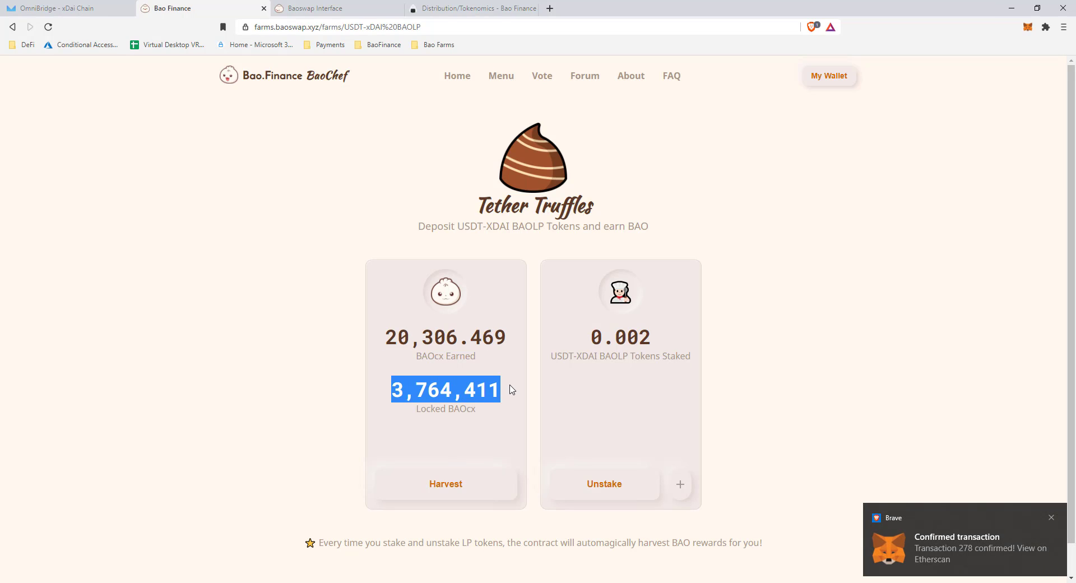
pyautogui.click(507, 395)
# - Harvest Tether Truffles rewards and confirm in MetaMask so earned BAOcx drops to 0.000
pyautogui.click(469, 482)
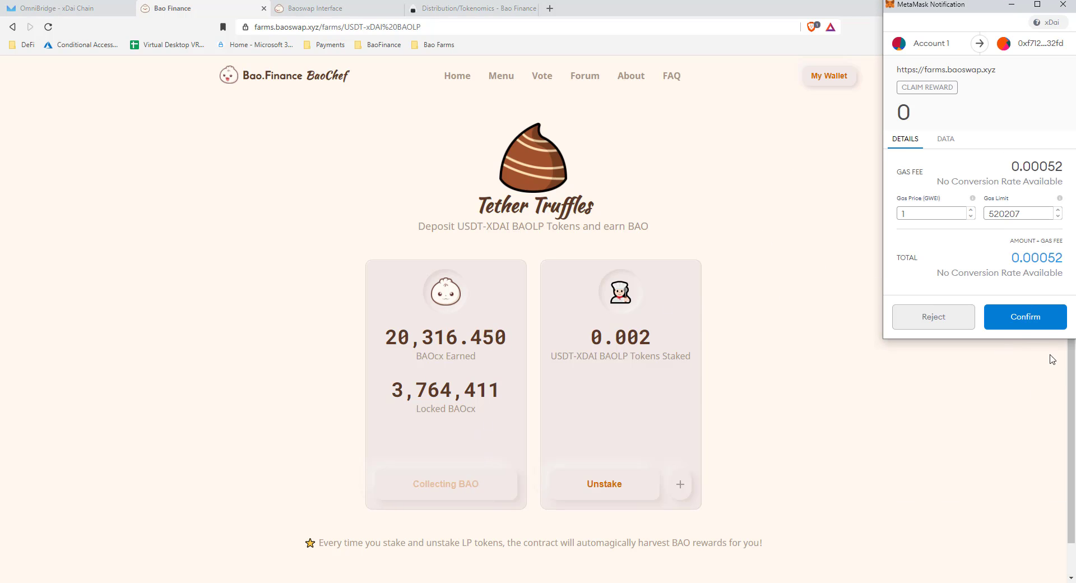
pyautogui.click(1032, 317)
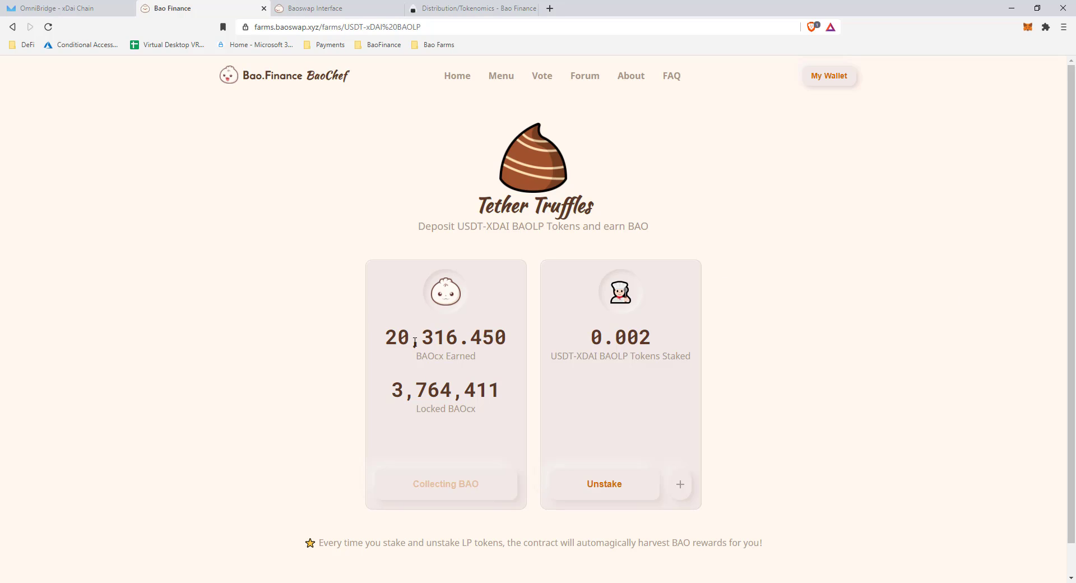
pyautogui.moveTo(391, 336); pyautogui.dragTo(459, 329)
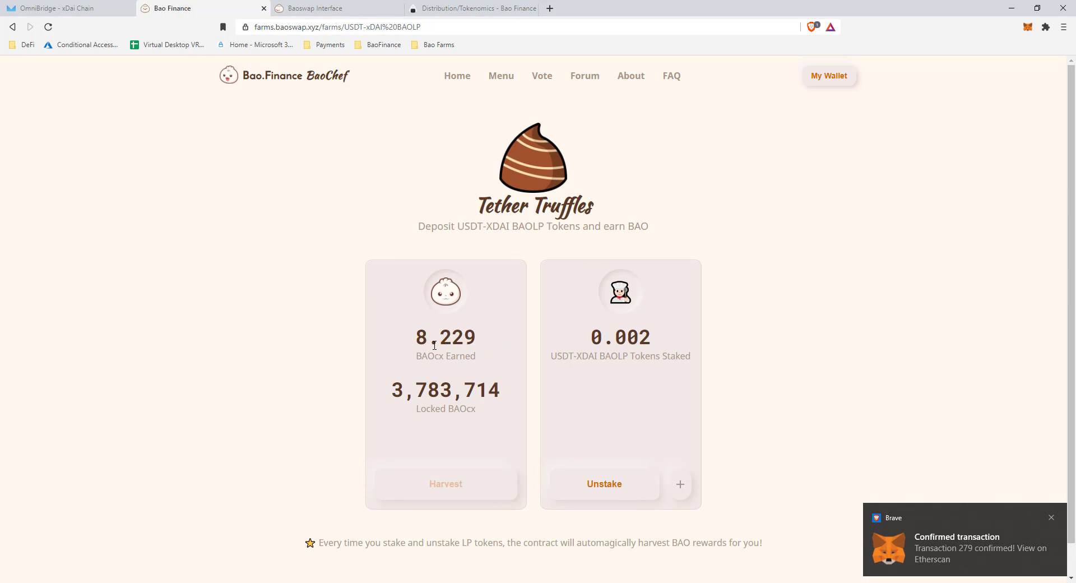
pyautogui.click(1051, 519)
# - Check the BaoChef home page's 1,016.356 BAOcx balance and the pending harvest amount
pyautogui.click(454, 81)
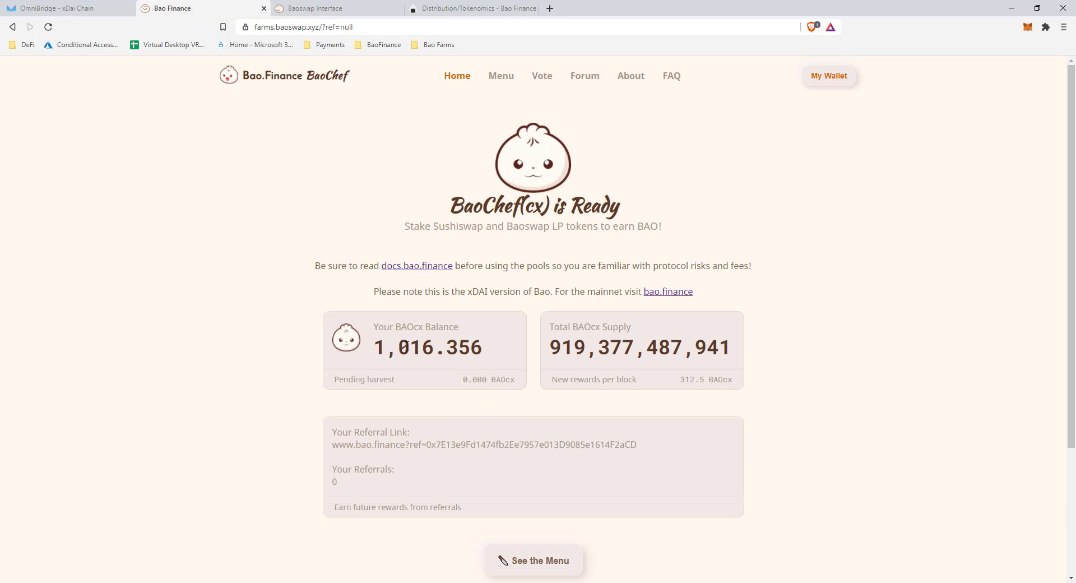
pyautogui.moveTo(378, 347); pyautogui.dragTo(495, 347)
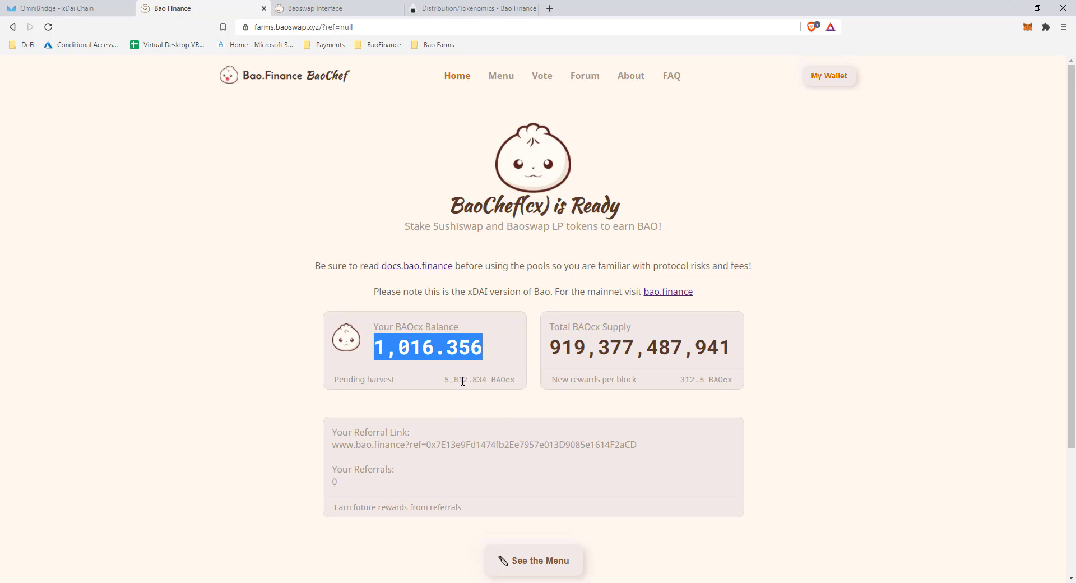
pyautogui.click(451, 379)
pyautogui.moveTo(443, 381); pyautogui.dragTo(484, 378)
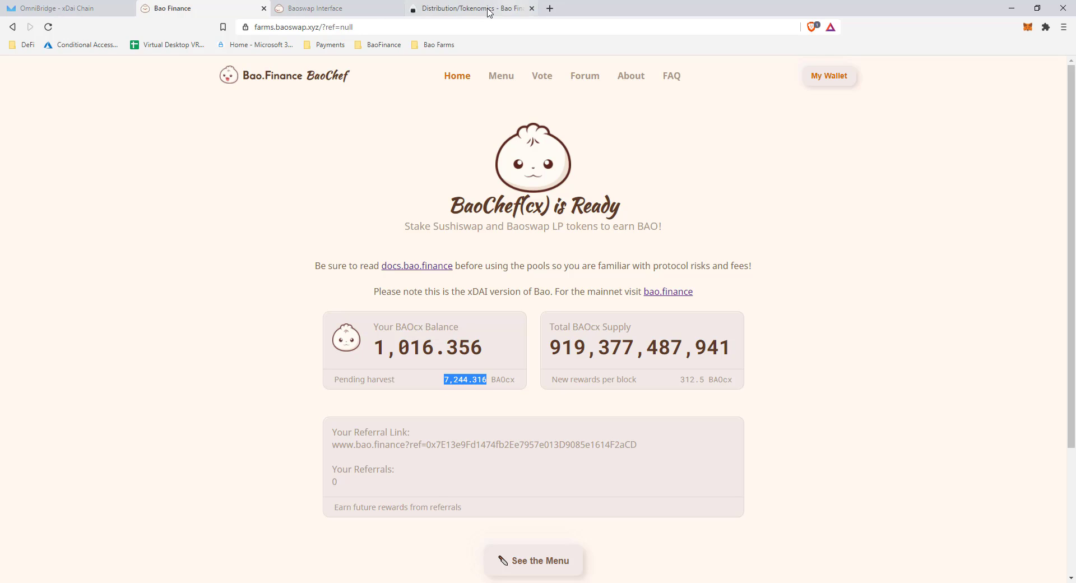
pyautogui.click(435, 44)
pyautogui.click(451, 393)
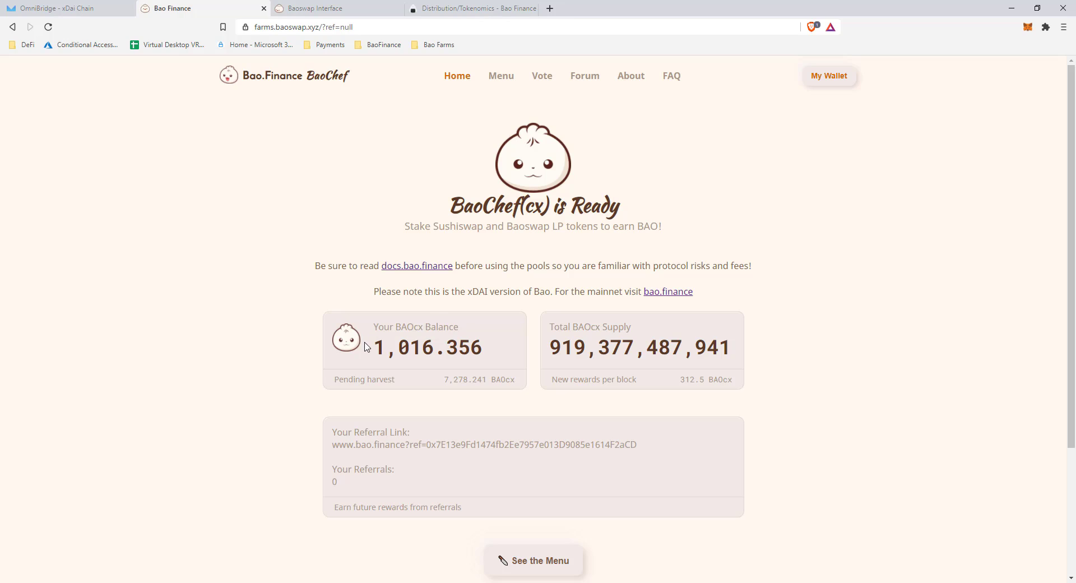
pyautogui.moveTo(370, 345); pyautogui.dragTo(483, 343)
pyautogui.click(488, 349)
# - Open the Alpha Baoswap swap page and choose BAOcx as the token to sell
pyautogui.click(385, 45)
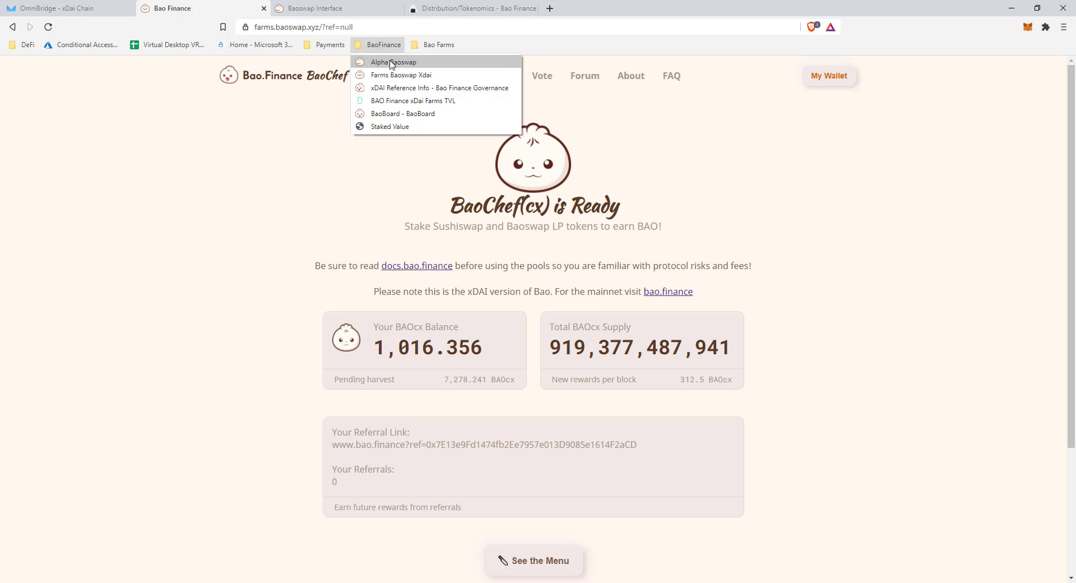
pyautogui.click(392, 63)
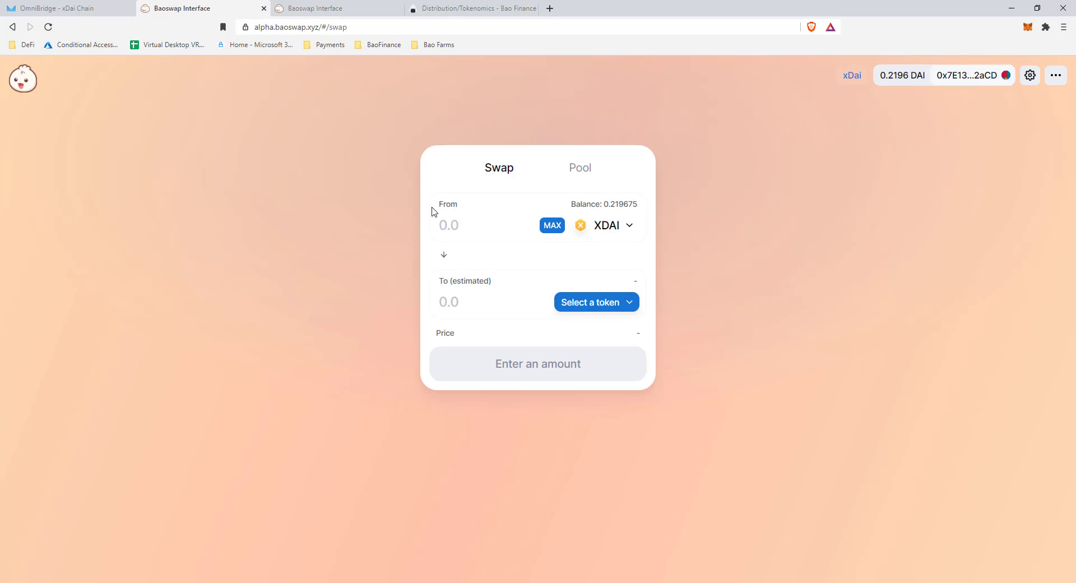
pyautogui.click(586, 172)
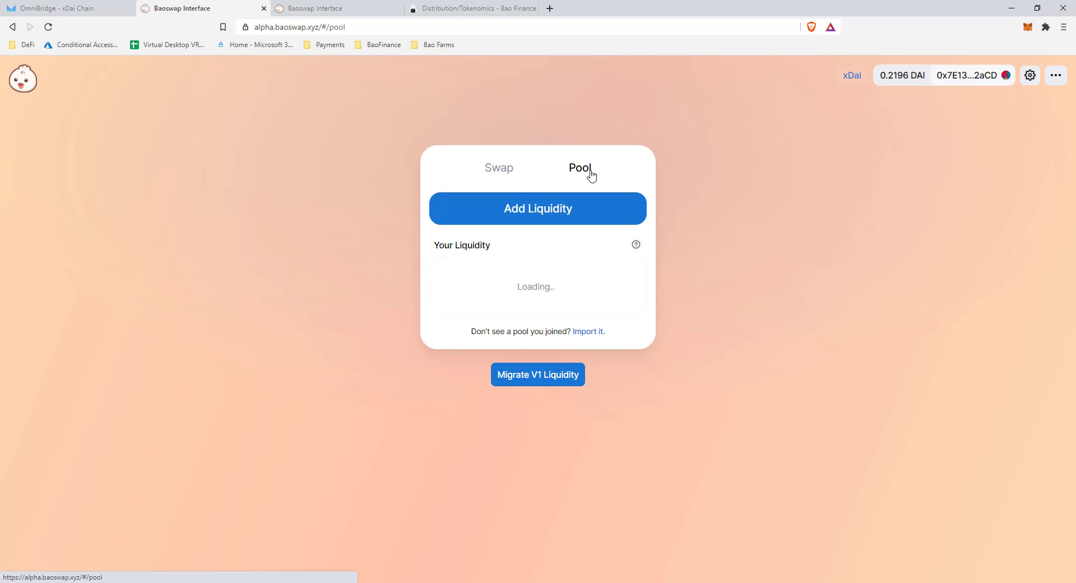
pyautogui.click(500, 179)
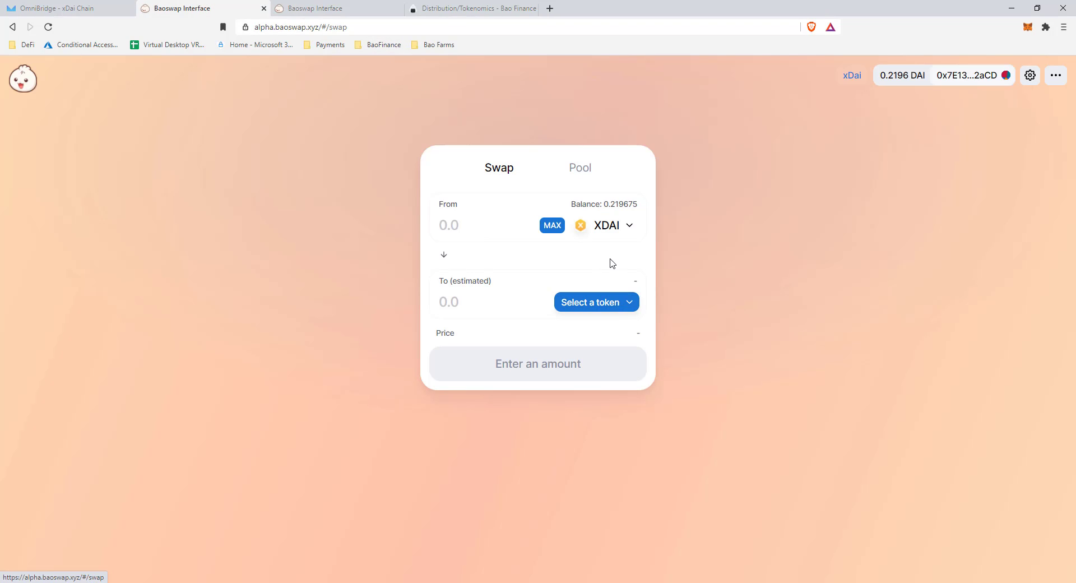
pyautogui.click(621, 225)
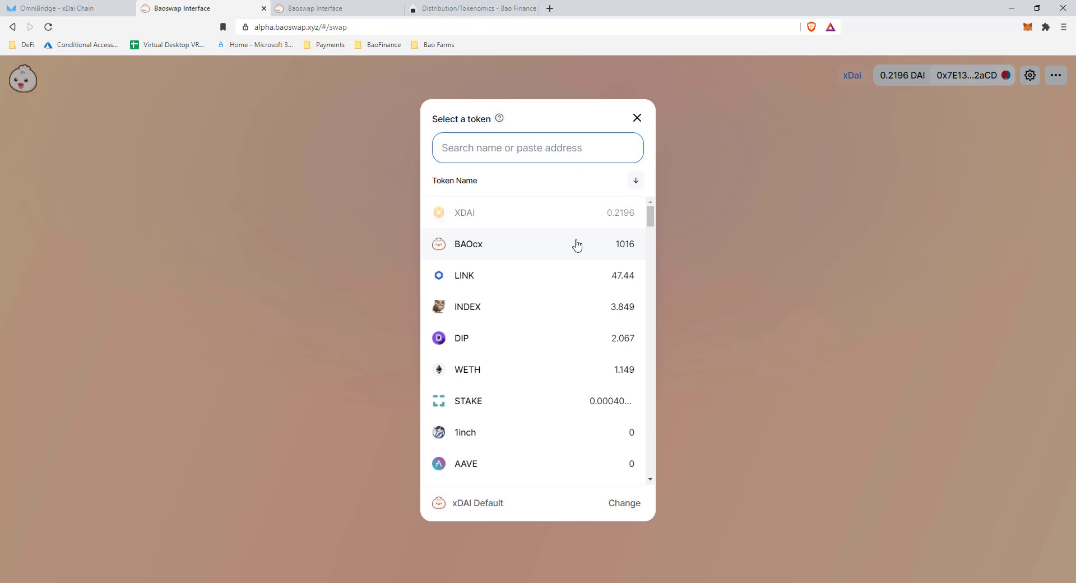
pyautogui.click(569, 248)
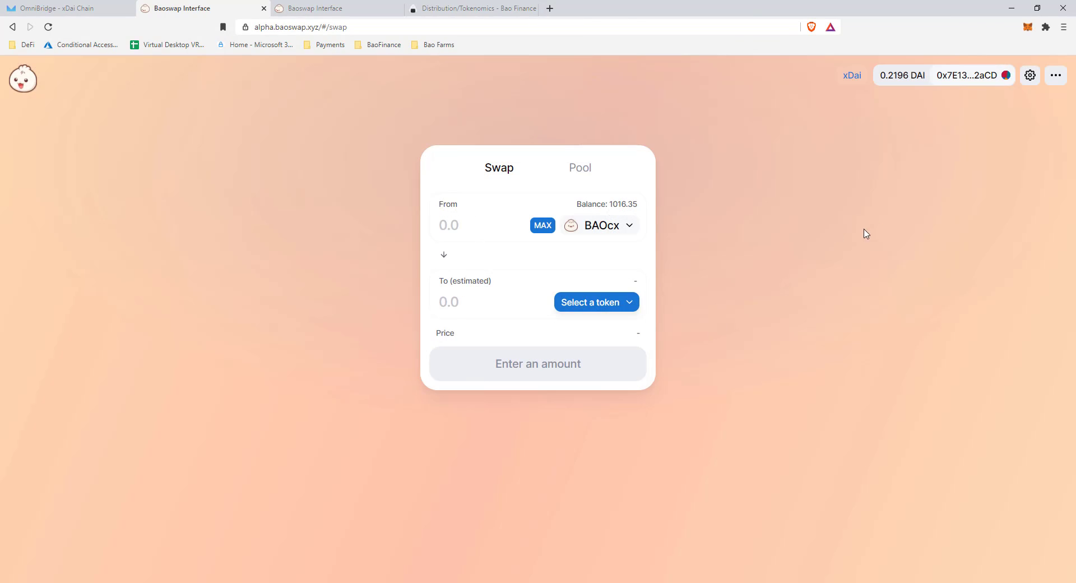
# - Set XDAI as the receive token and swap the full 1016.356 BAOcx for an estimated 0.879641 XDAI
pyautogui.click(635, 306)
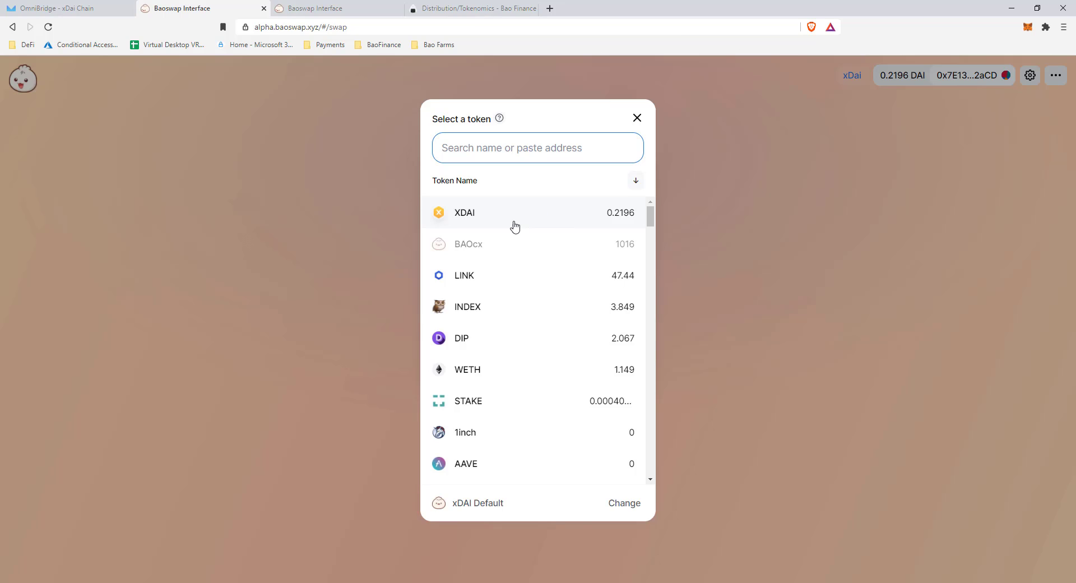
pyautogui.scroll(-5, 525, 342)
pyautogui.scroll(-10, 526, 340)
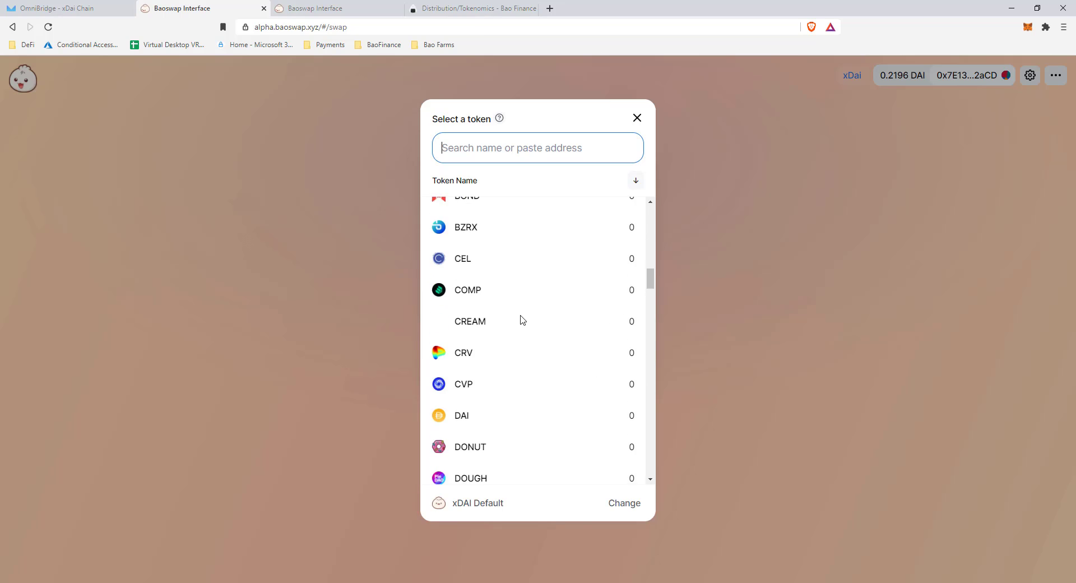
pyautogui.scroll(4, 506, 308)
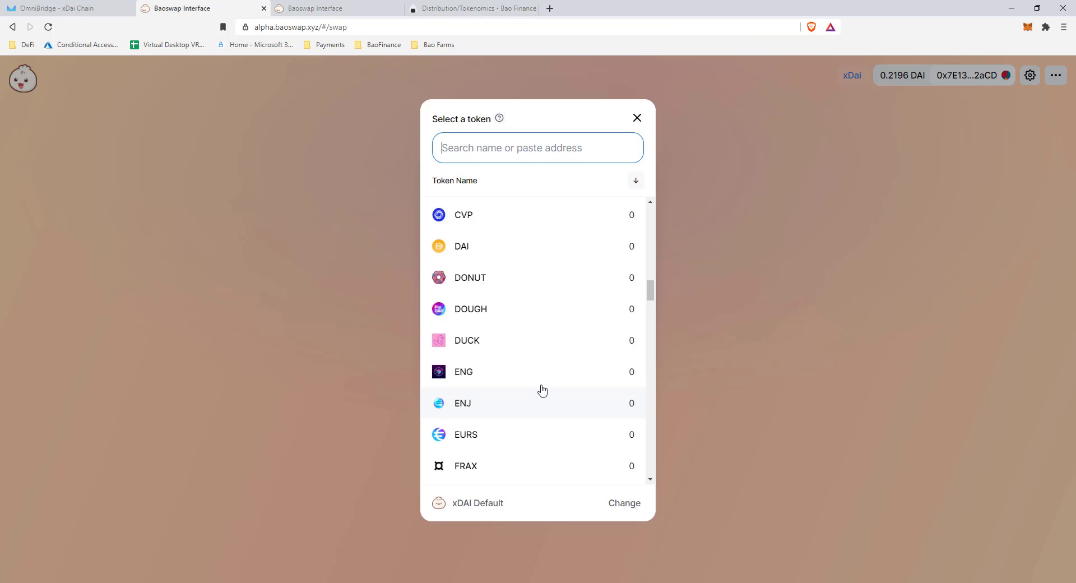
pyautogui.scroll(-5, 519, 365)
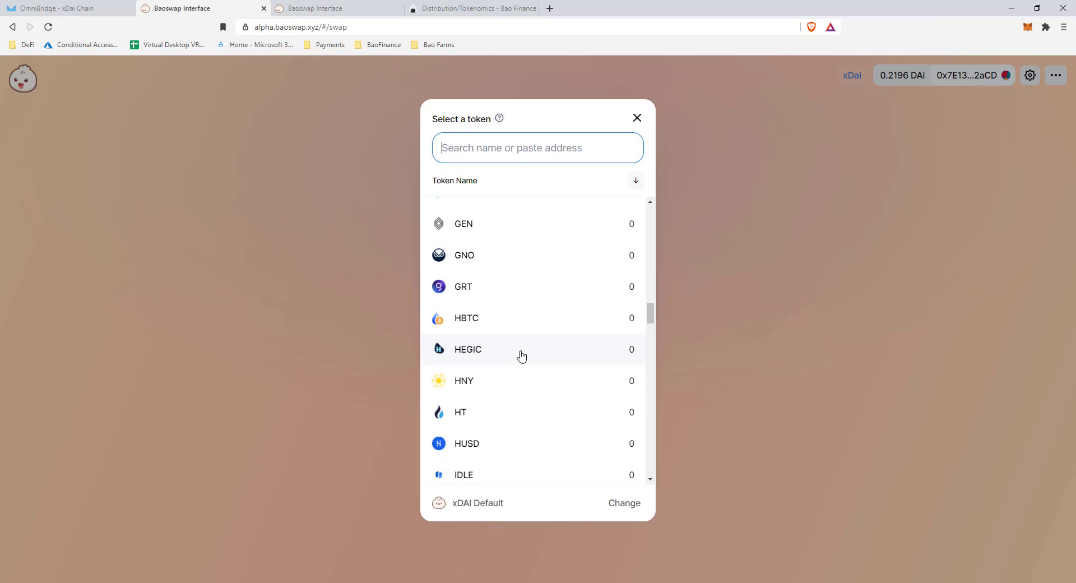
pyautogui.scroll(10, 526, 355)
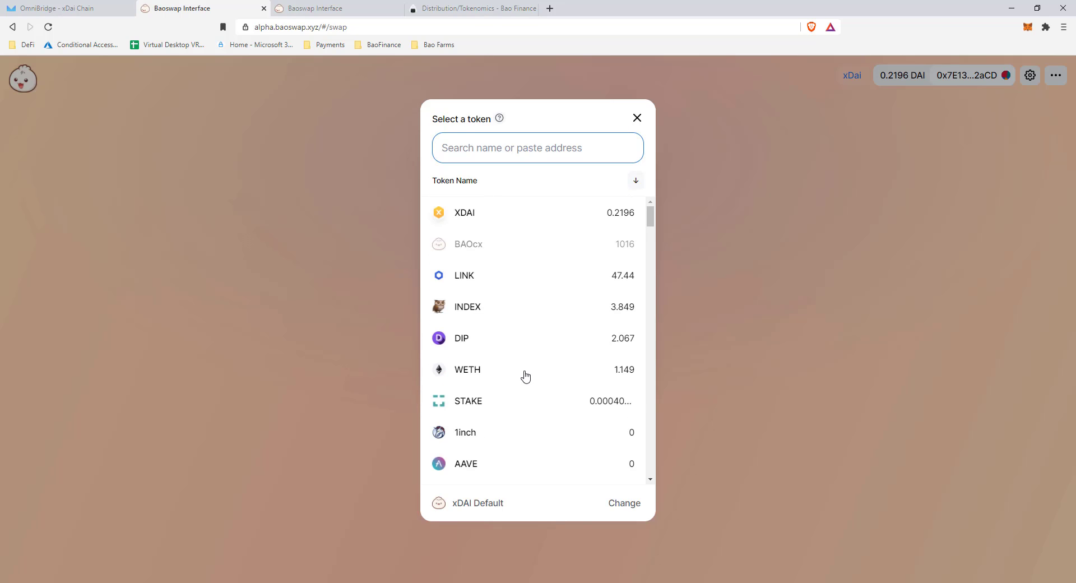
pyautogui.click(508, 217)
pyautogui.click(542, 224)
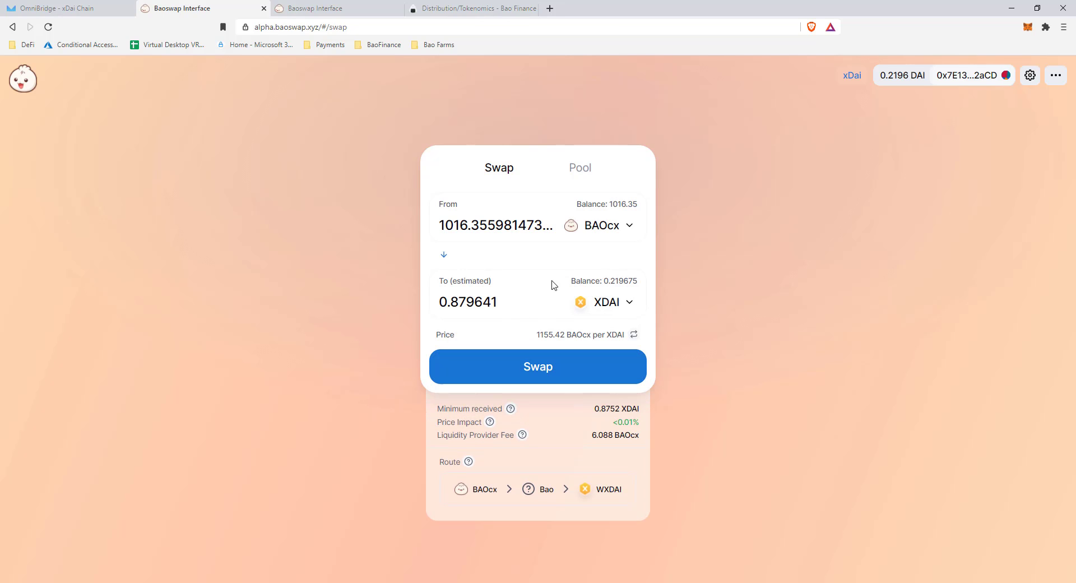
pyautogui.moveTo(451, 303); pyautogui.dragTo(497, 302)
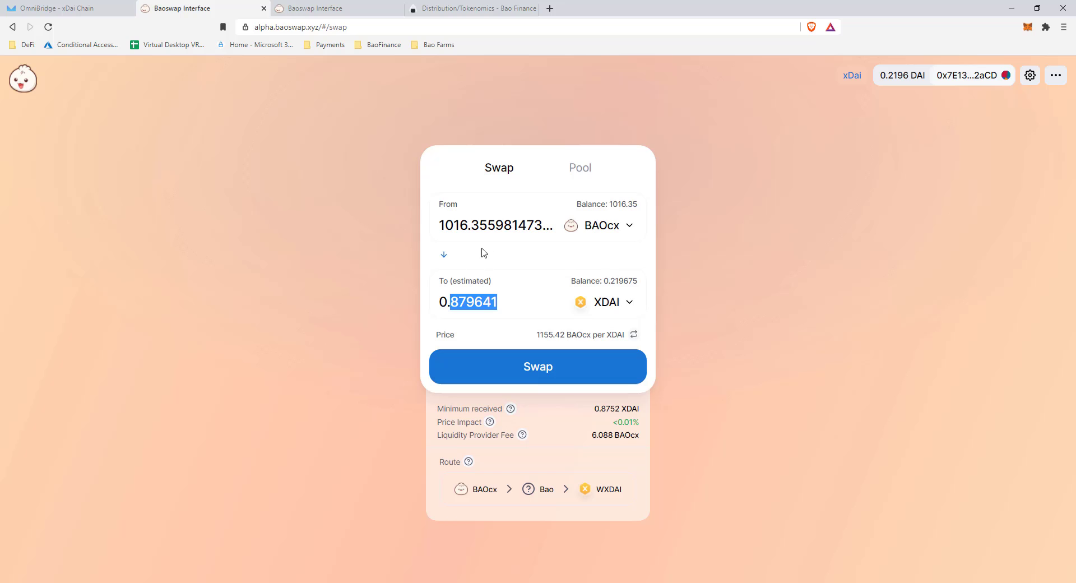
# - Confirm the BAOcx-to-XDAI swap in MetaMask, leaving 0 BAOcx and 1.09912 XDAI
pyautogui.click(527, 367)
pyautogui.click(555, 418)
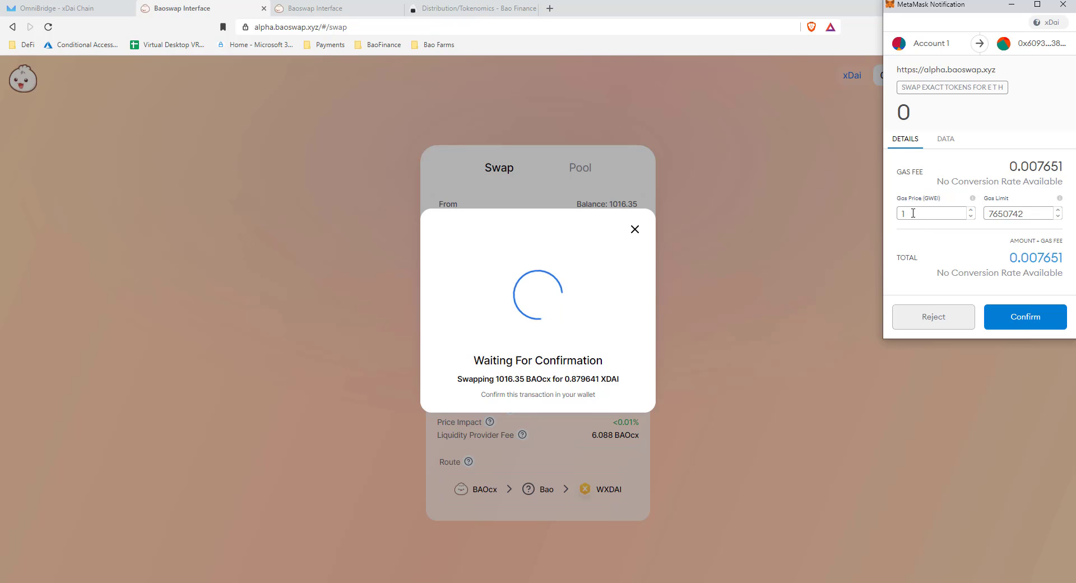
pyautogui.click(1024, 317)
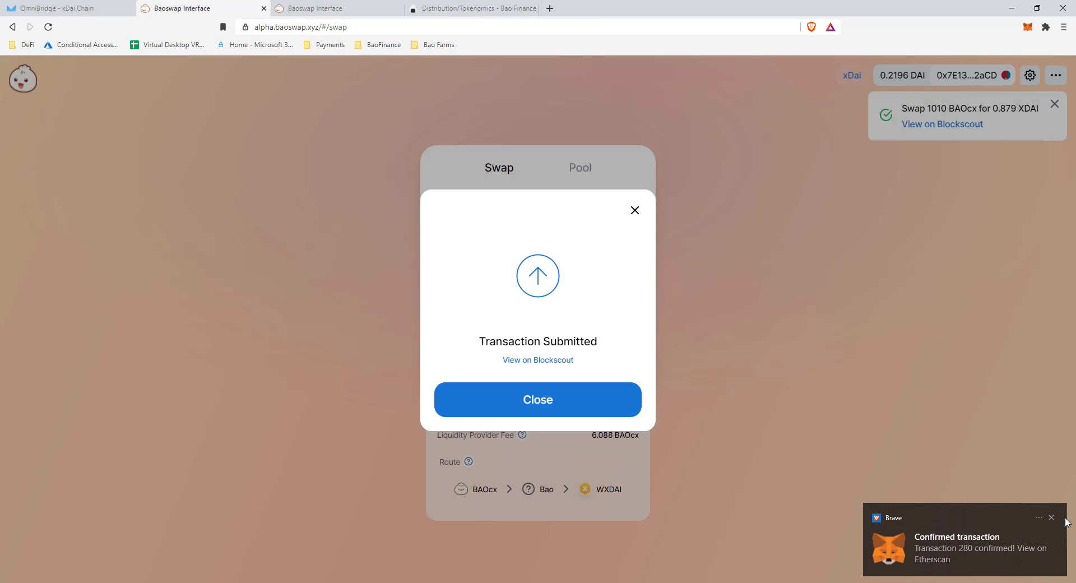
pyautogui.click(579, 394)
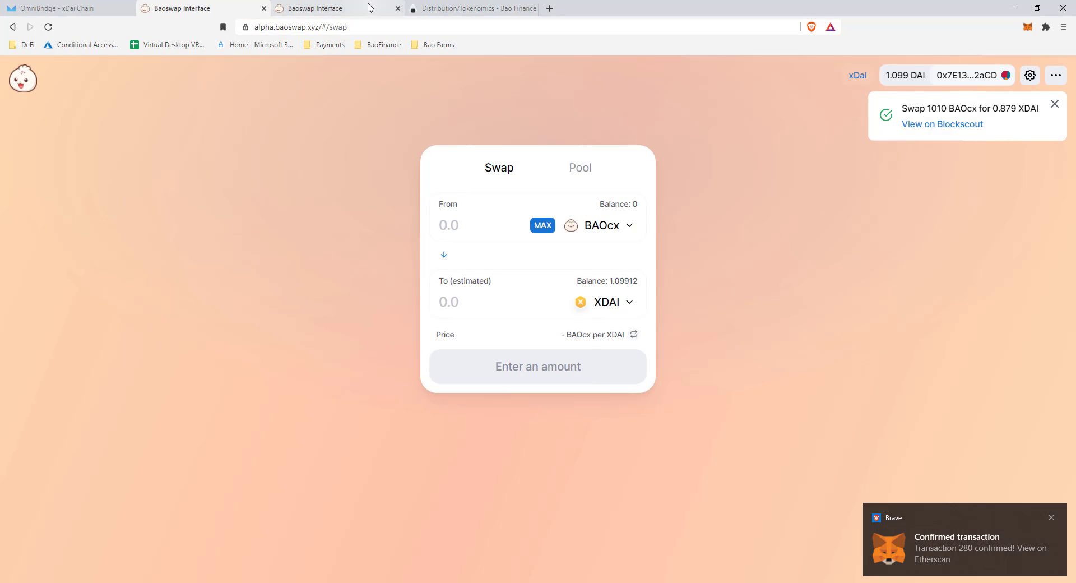
pyautogui.click(389, 45)
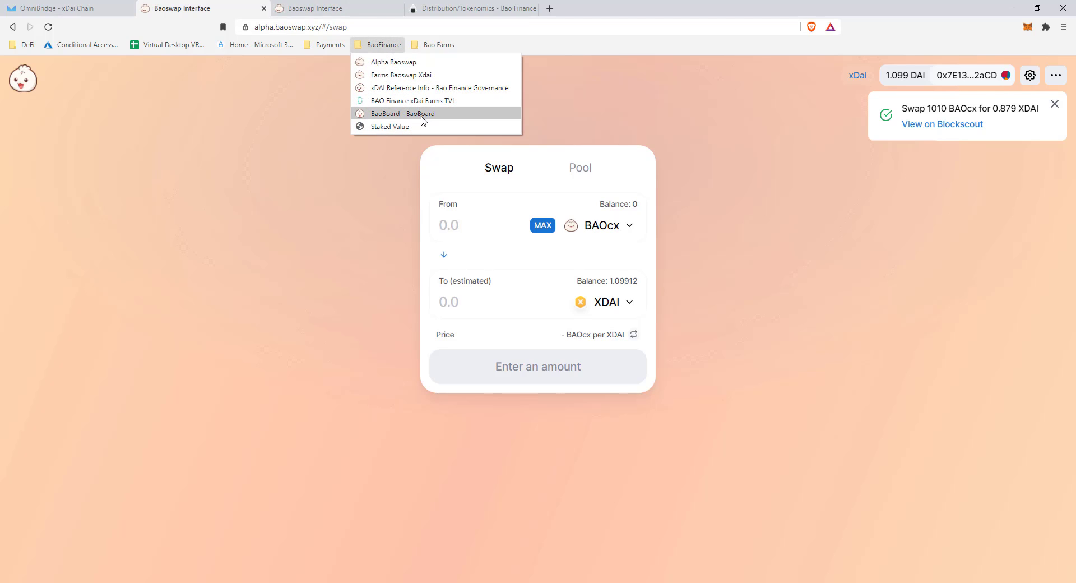
# - Open BaoBoard, filter to the 84 xDai farms, and sort them by ROI descending
pyautogui.click(421, 114)
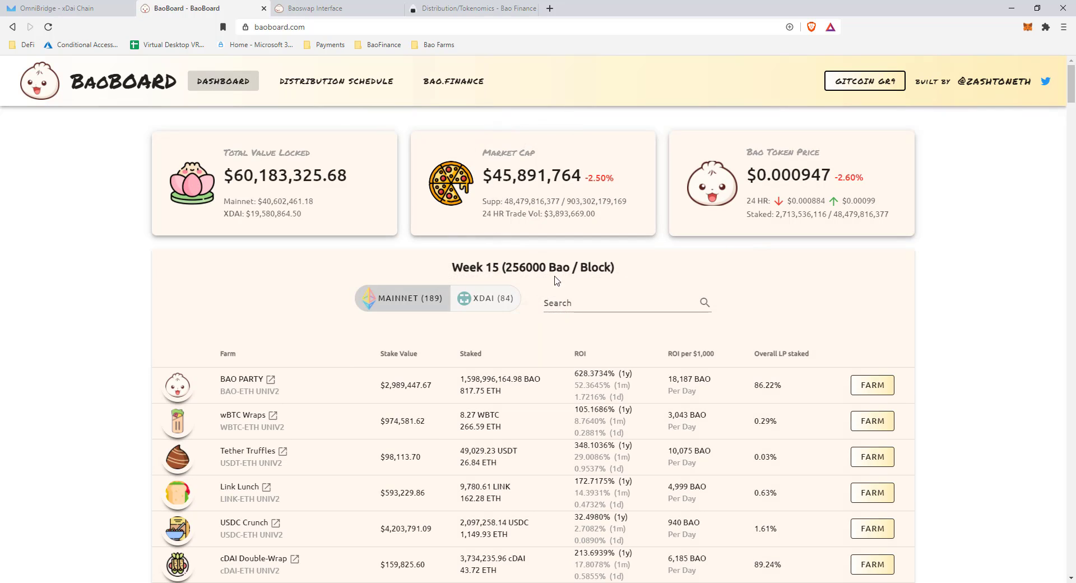
pyautogui.click(492, 298)
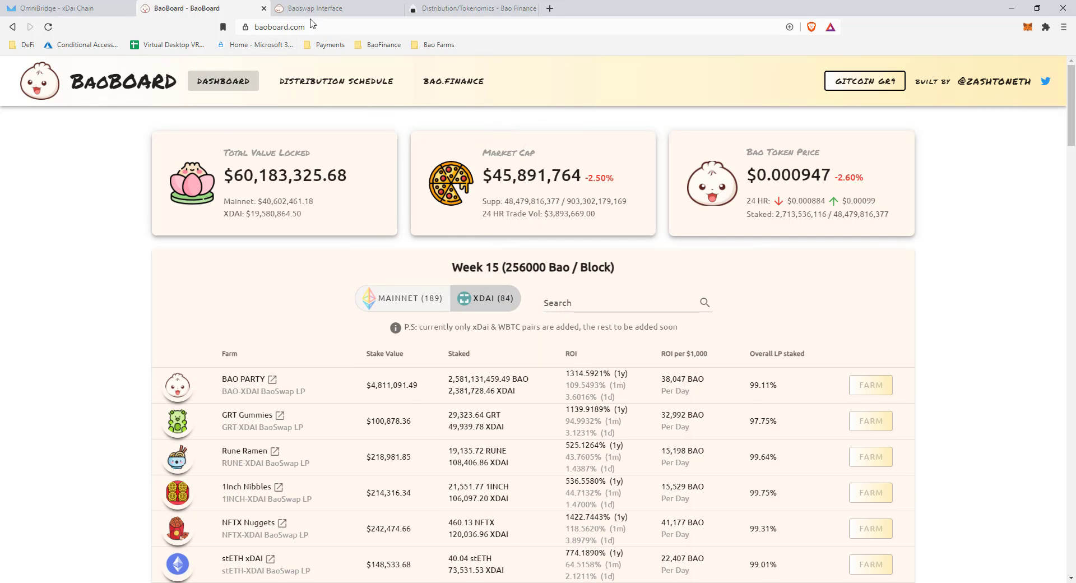
pyautogui.click(578, 355)
pyautogui.click(578, 355)
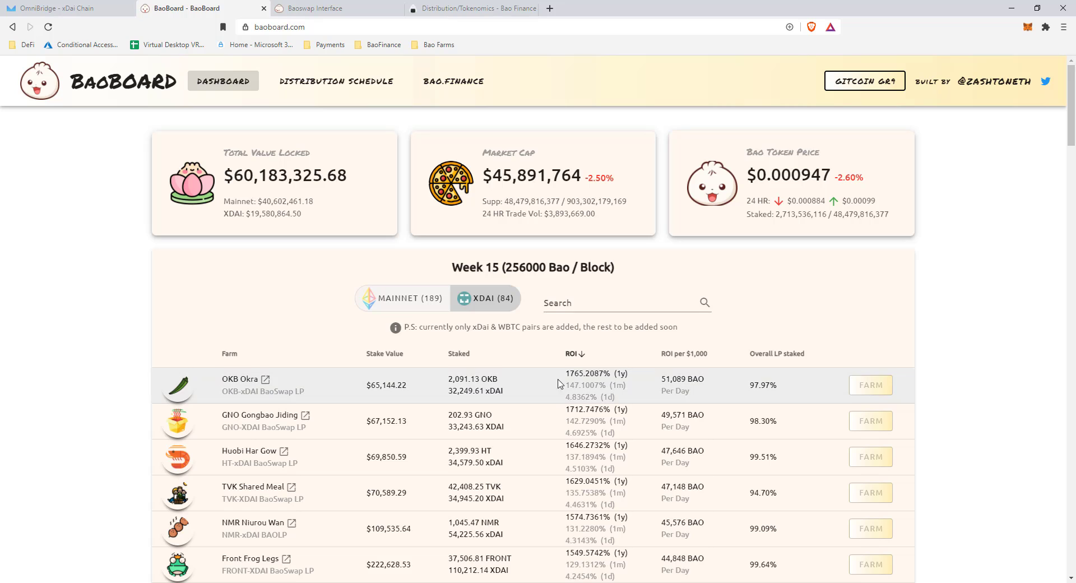
# - Browse the ranked farms, noting TVK Shared Meal's 1629.0451% yearly ROI
pyautogui.scroll(-1, 441, 388)
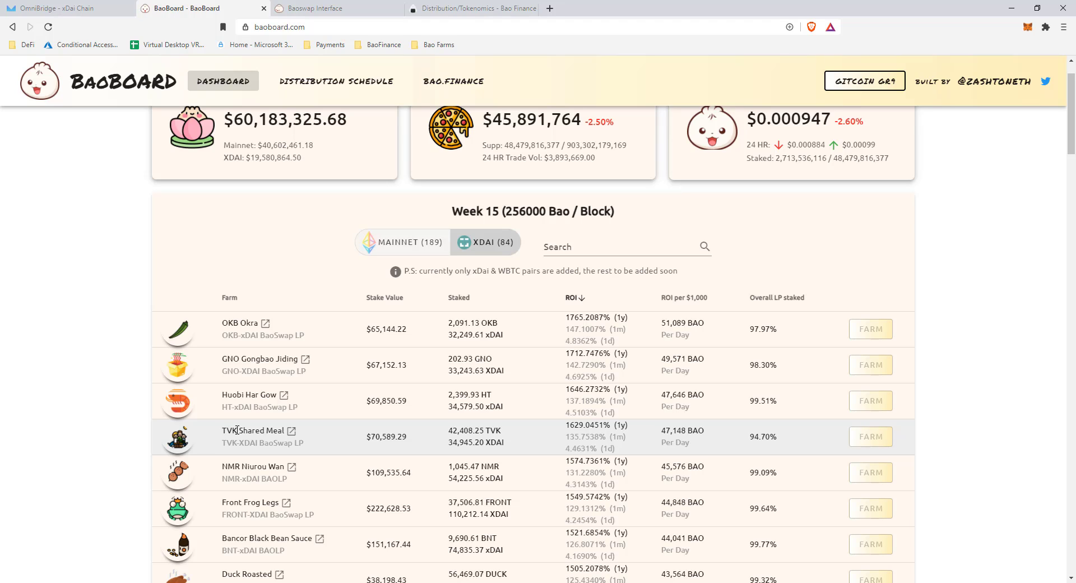
pyautogui.moveTo(237, 430); pyautogui.dragTo(220, 431)
pyautogui.moveTo(602, 425); pyautogui.dragTo(564, 429)
pyautogui.scroll(-12, 438, 390)
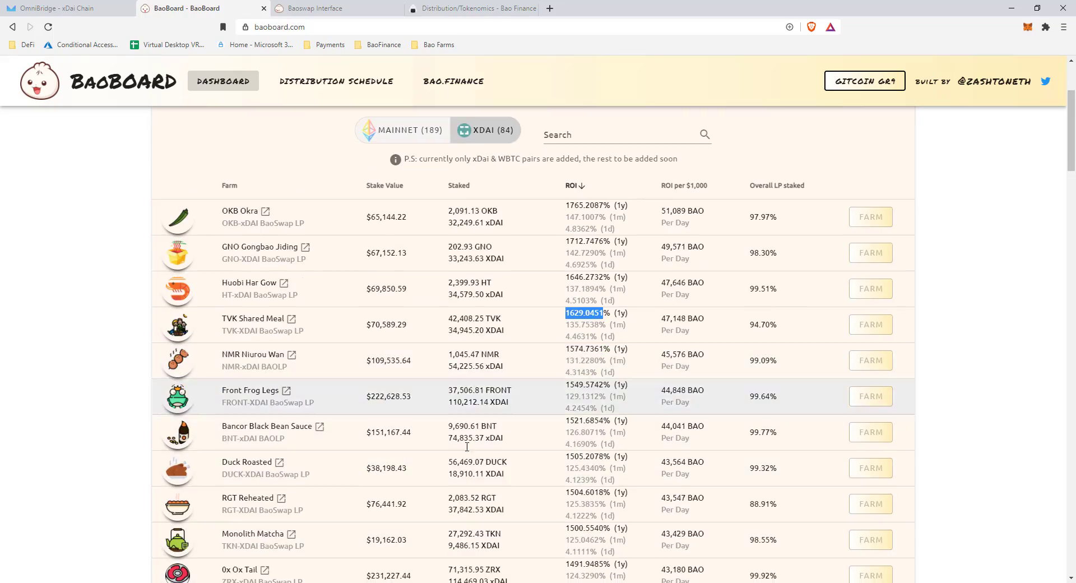
pyautogui.scroll(-6, 437, 390)
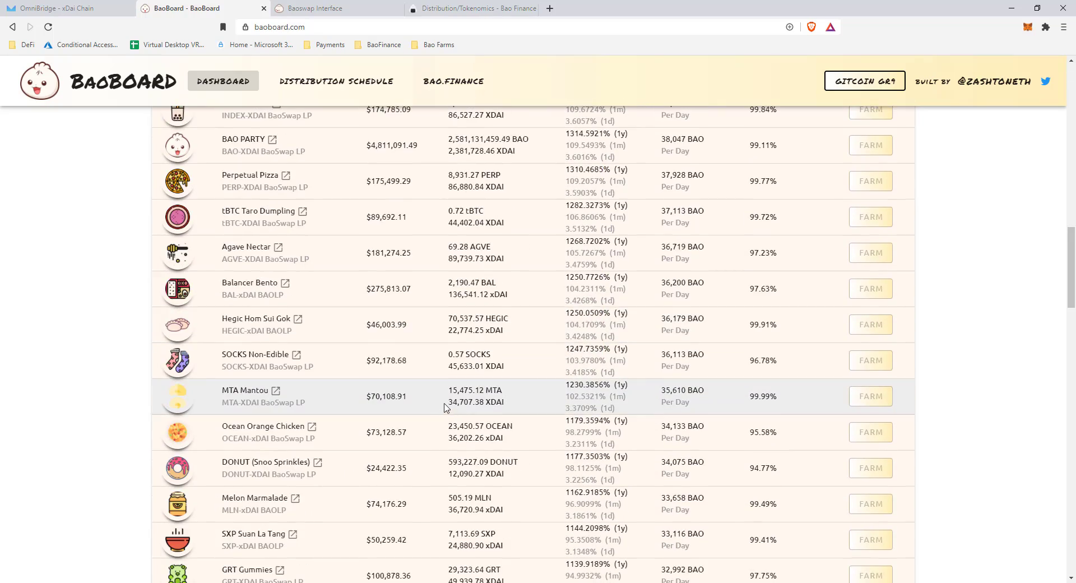
pyautogui.scroll(-10, 446, 408)
pyautogui.scroll(20, 454, 405)
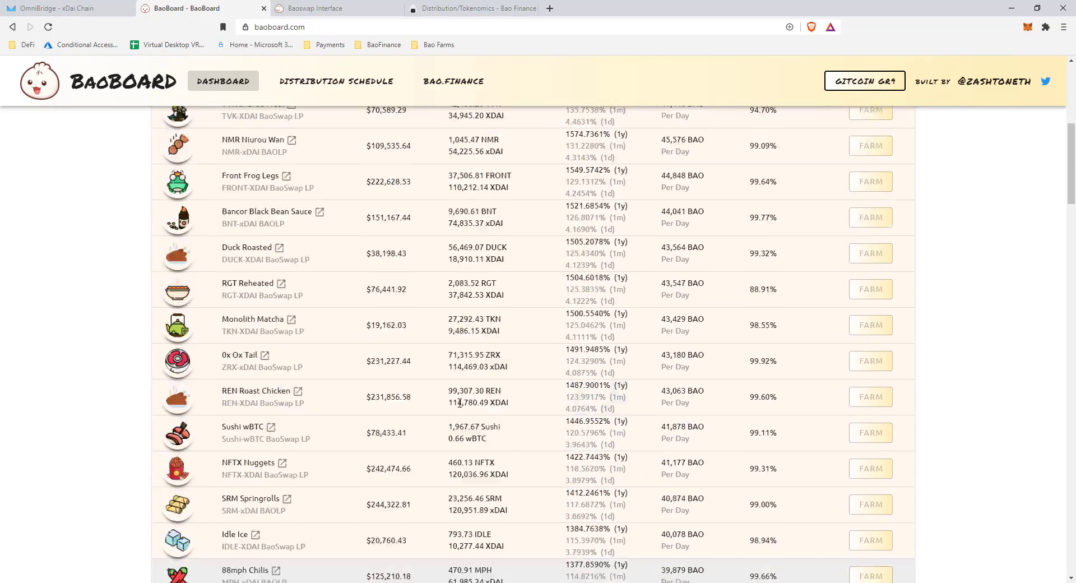
pyautogui.scroll(7, 460, 402)
pyautogui.click(589, 306)
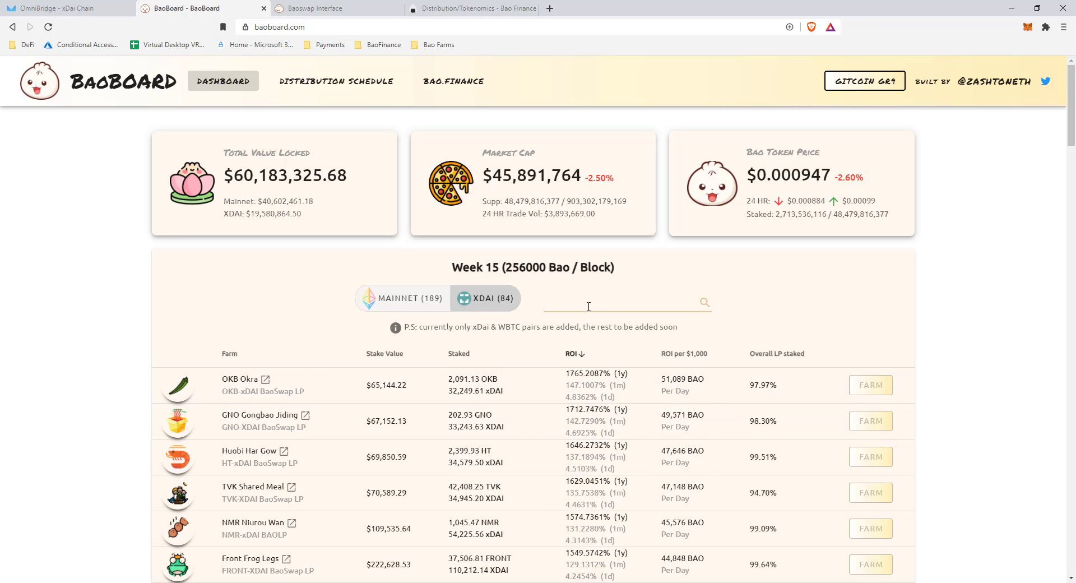
# - Search the farms for 'link' and check Link Lunch's 454.9442% yearly ROI
pyautogui.write('link')
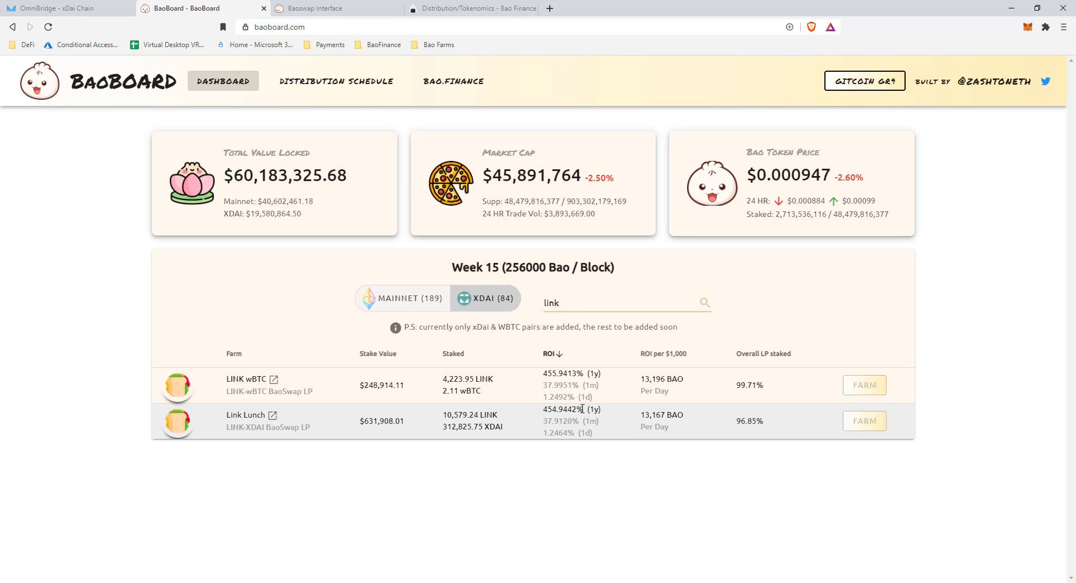
pyautogui.moveTo(582, 408); pyautogui.dragTo(545, 408)
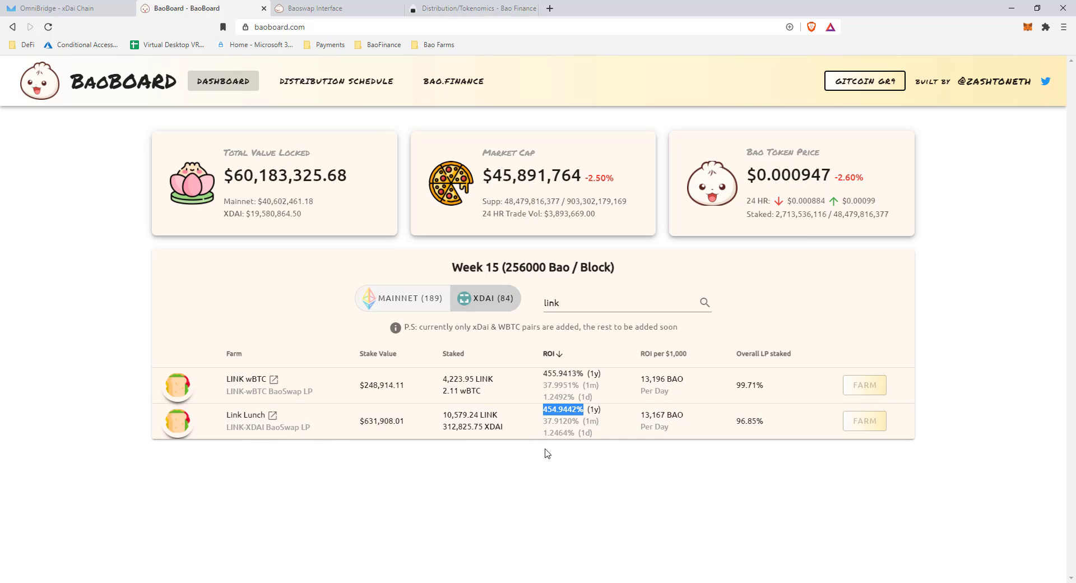
pyautogui.click(361, 7)
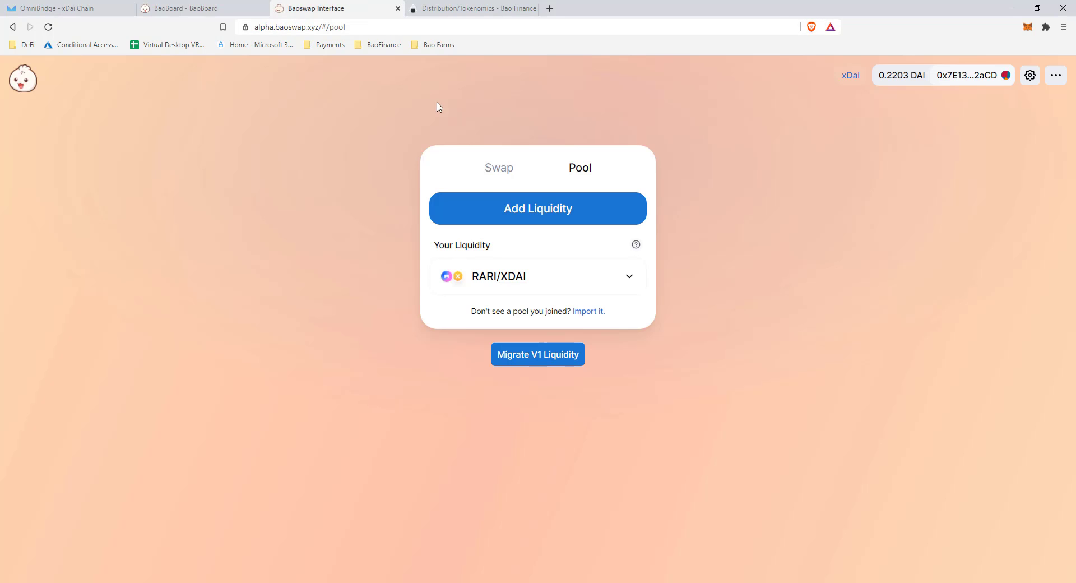
pyautogui.click(476, 7)
pyautogui.click(336, 7)
pyautogui.click(189, 6)
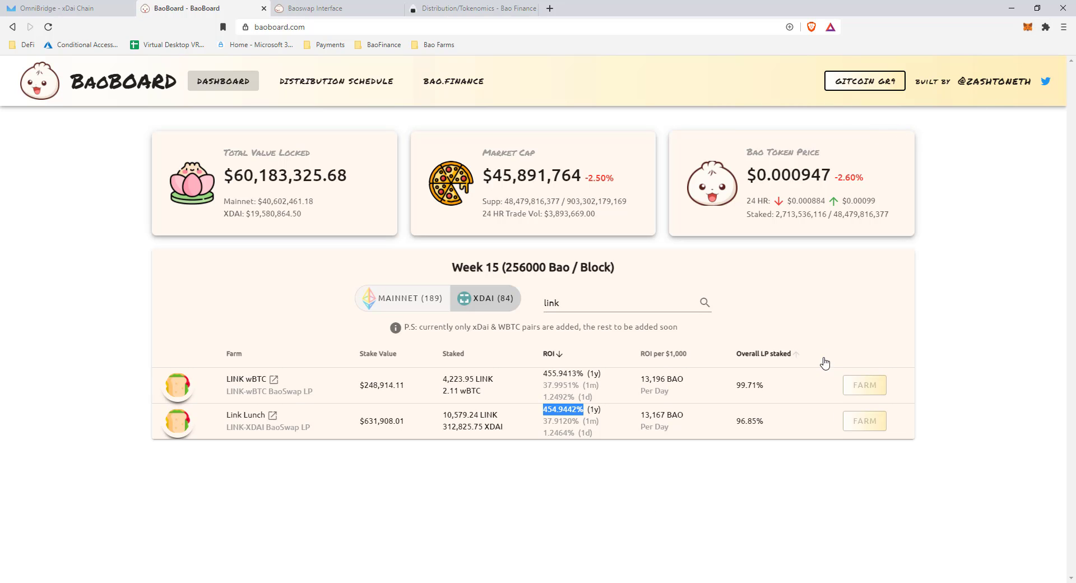
pyautogui.click(324, 11)
pyautogui.click(221, 11)
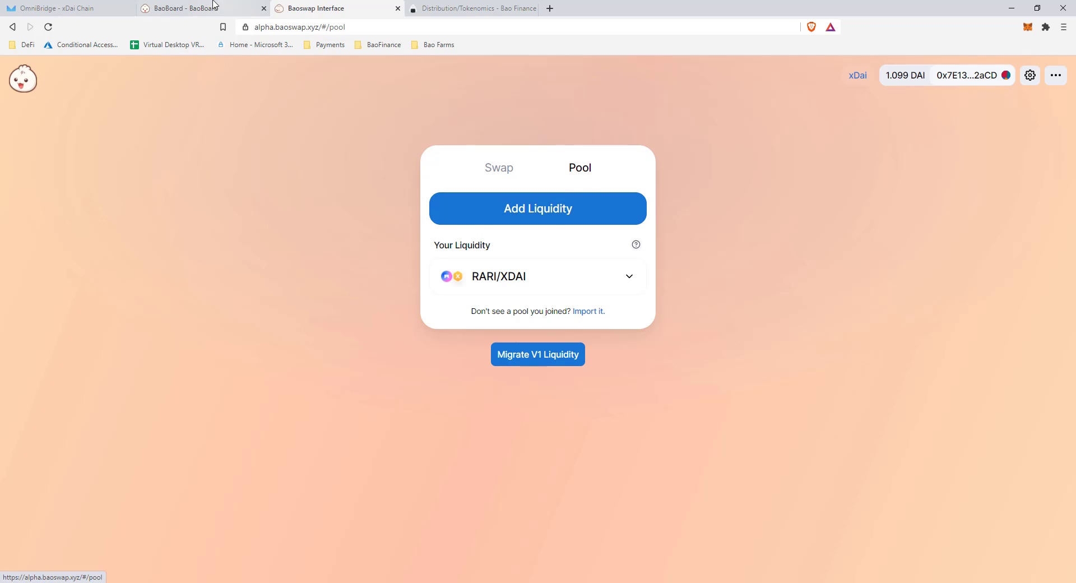